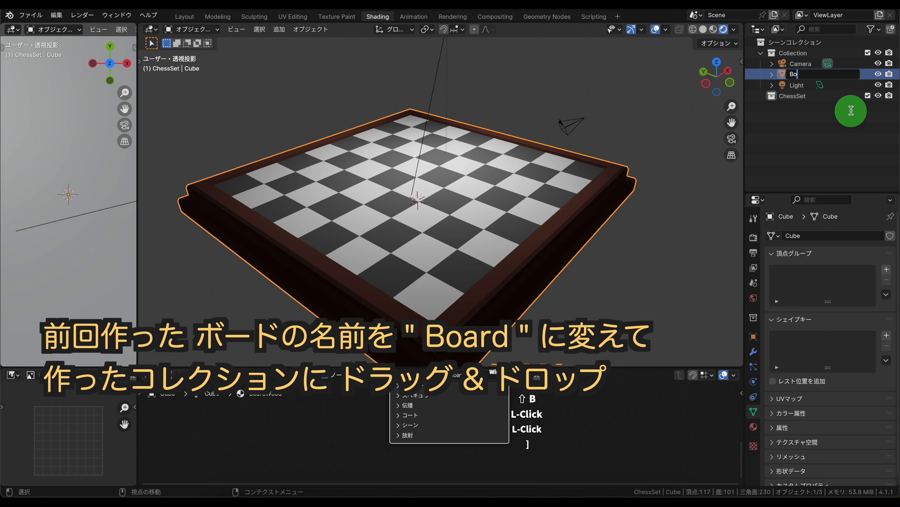
# Rename the chessboard object as Board and put it in the ChessSet collection.
pyautogui.press('Return')
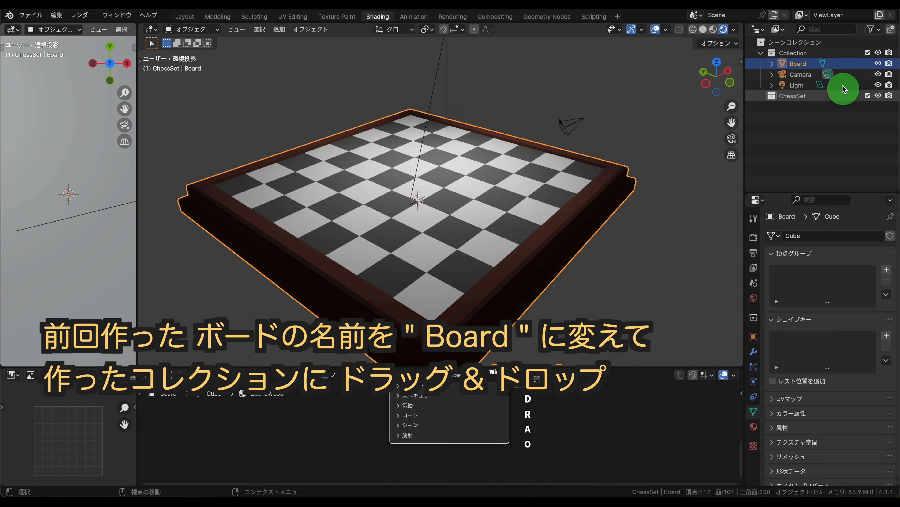
pyautogui.moveTo(796, 64); pyautogui.dragTo(792, 97)
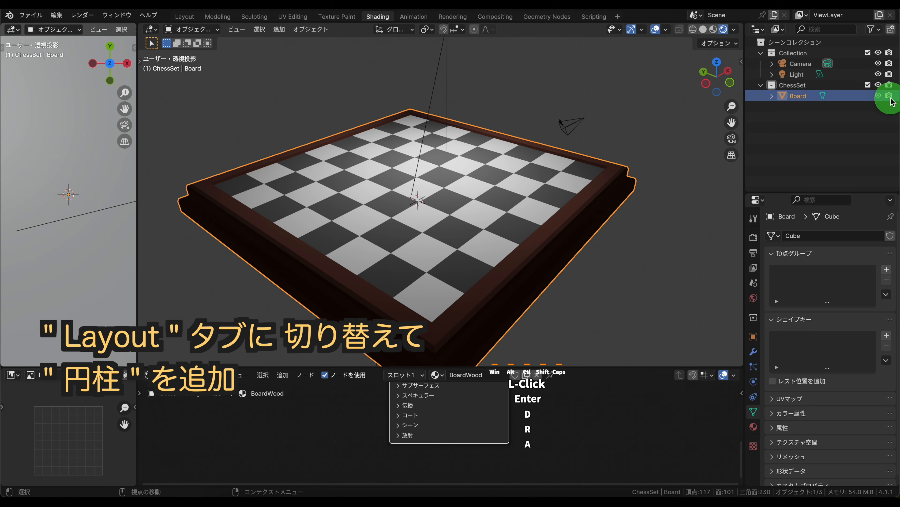
# Hide the Board object and switch to the Layout workspace with a front view.
pyautogui.click(879, 96)
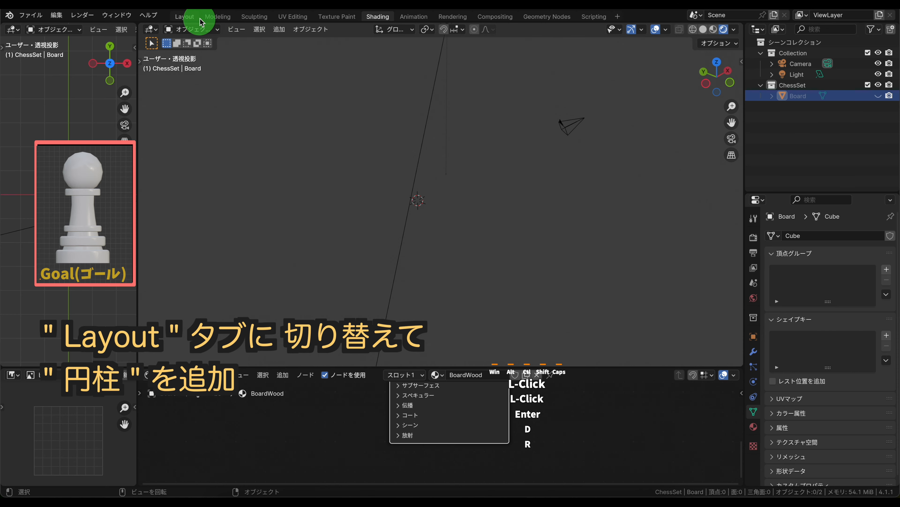
pyautogui.click(188, 18)
pyautogui.click(708, 90)
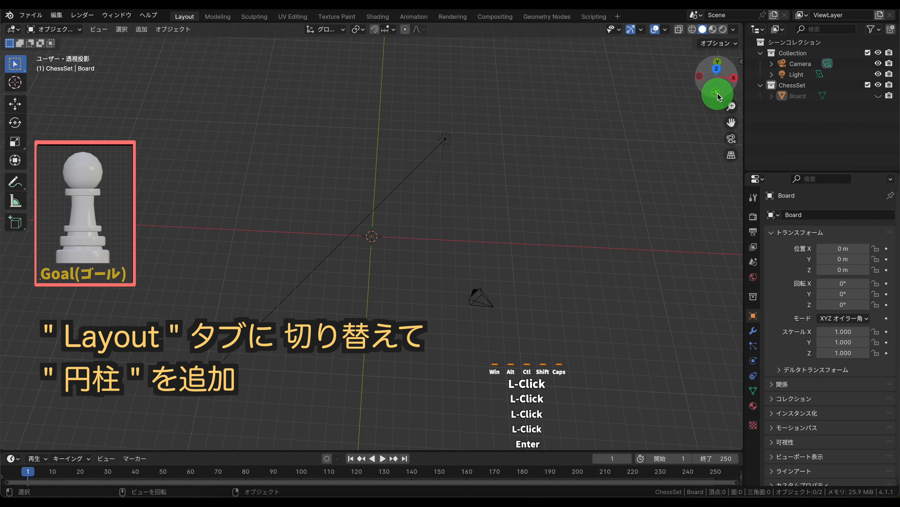
pyautogui.click(141, 29)
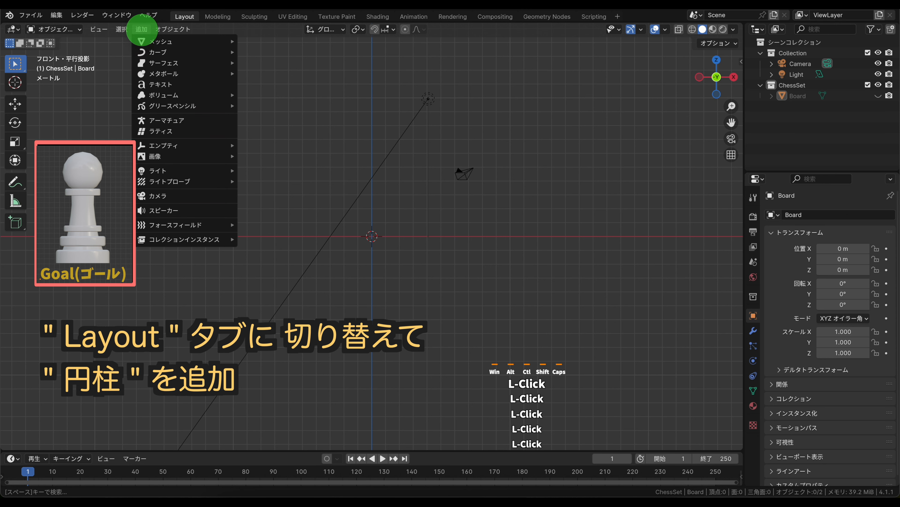
pyautogui.moveTo(149, 42)
pyautogui.click(280, 52)
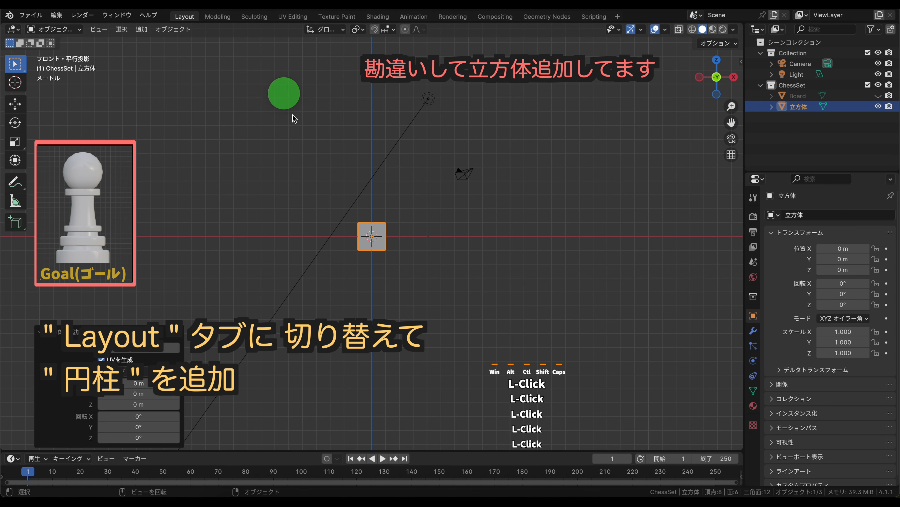
pyautogui.scroll(6, 377, 234)
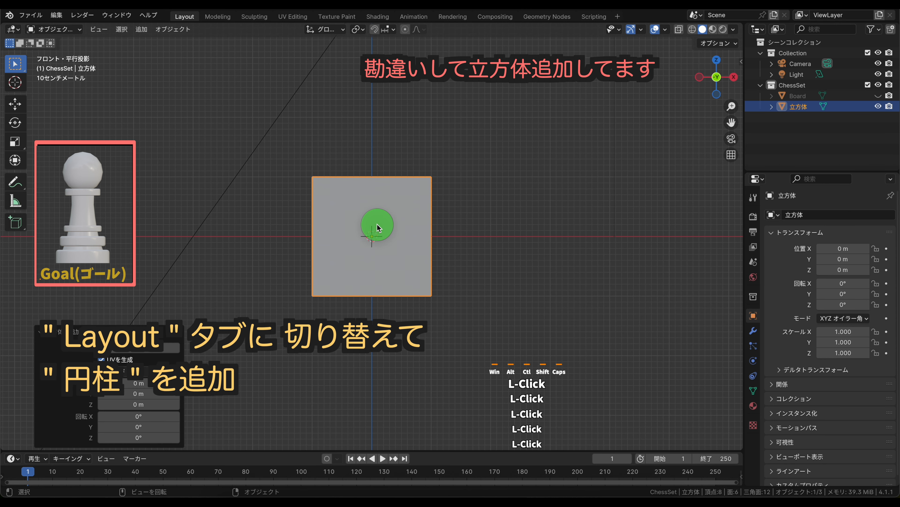
pyautogui.press('Tab')
pyautogui.press('g')
pyautogui.press('z')
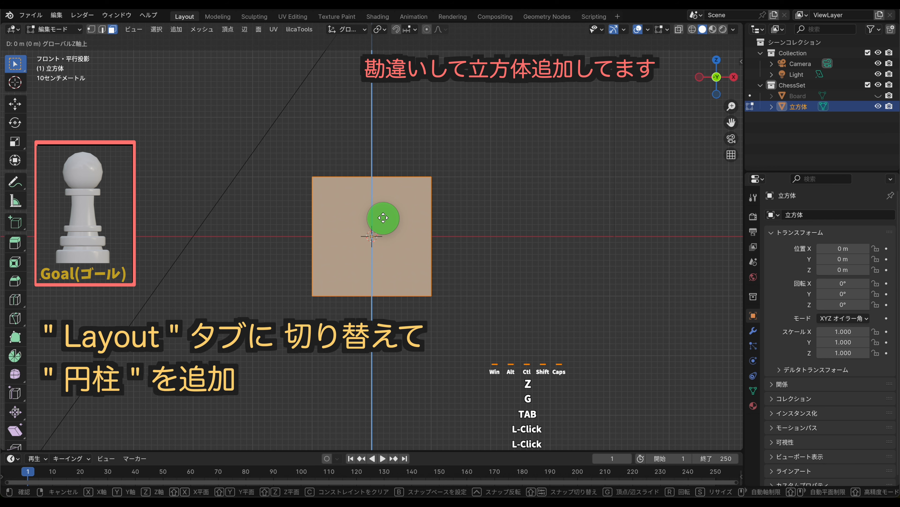
pyautogui.press('1')
pyautogui.press('Return')
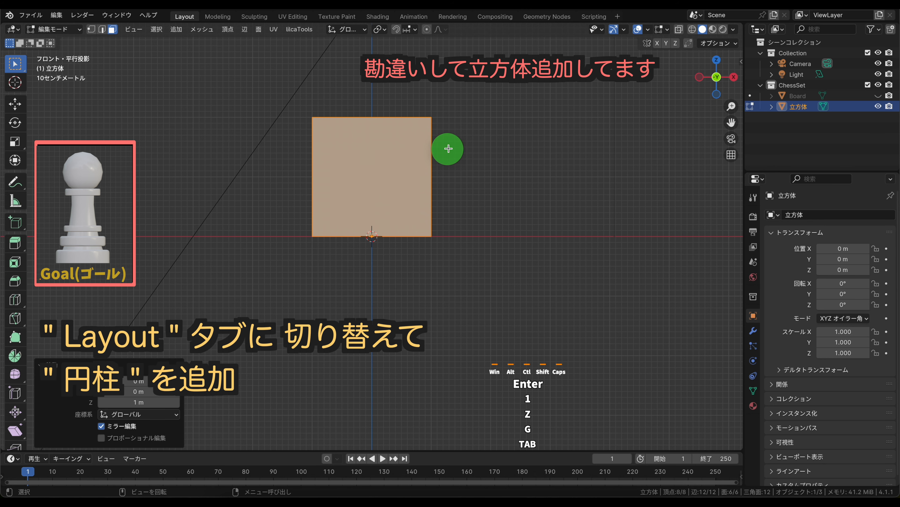
pyautogui.keyDown('shift'); pyautogui.moveTo(474, 124); pyautogui.dragTo(470, 164, button='middle'); pyautogui.keyUp('shift')
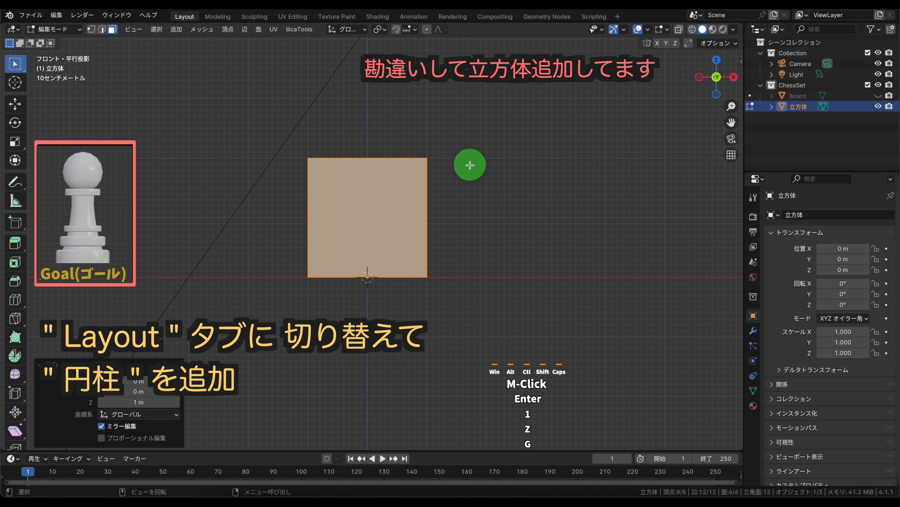
pyautogui.press('x')
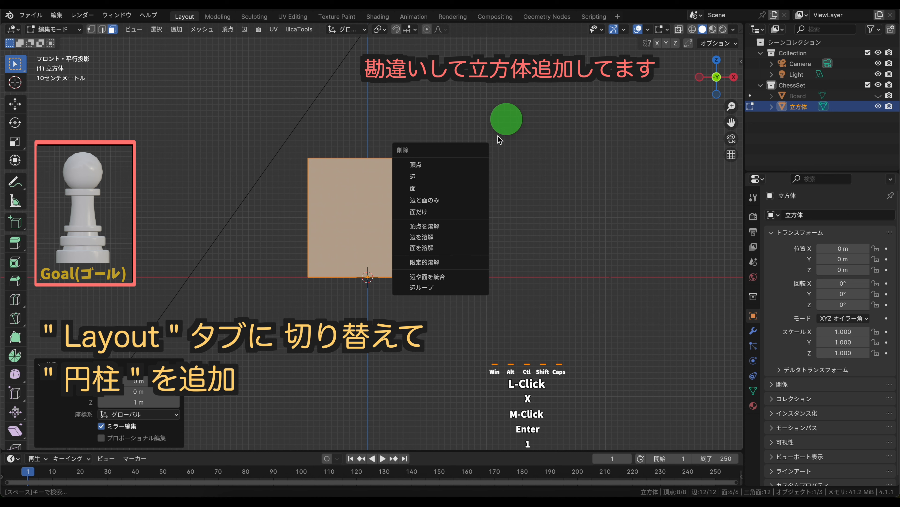
pyautogui.click(348, 125)
pyautogui.press('Tab')
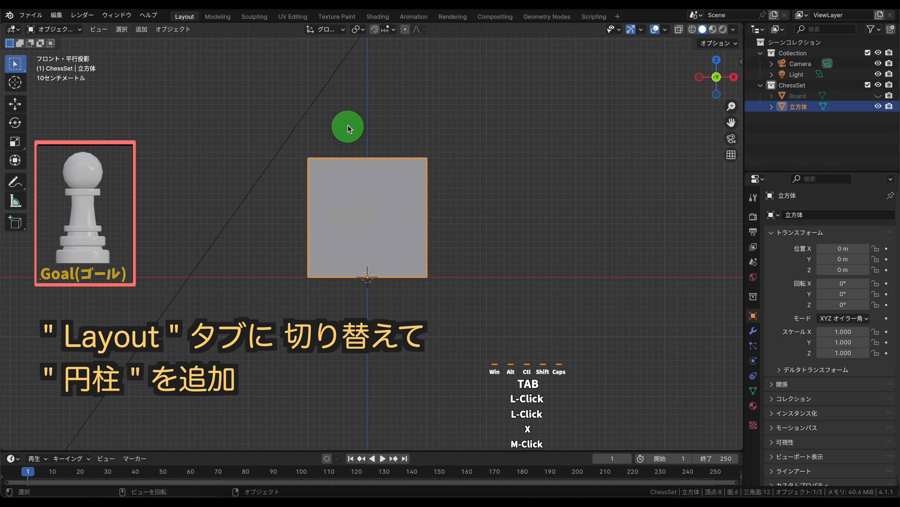
pyautogui.press('x')
pyautogui.click(348, 126)
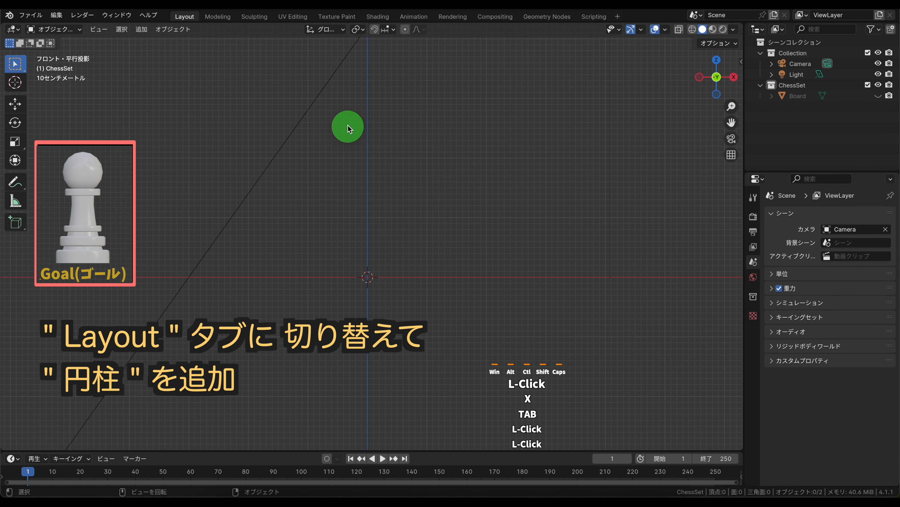
# Add a mesh cylinder with 16 vertices at the origin.
pyautogui.click(141, 30)
pyautogui.moveTo(158, 41)
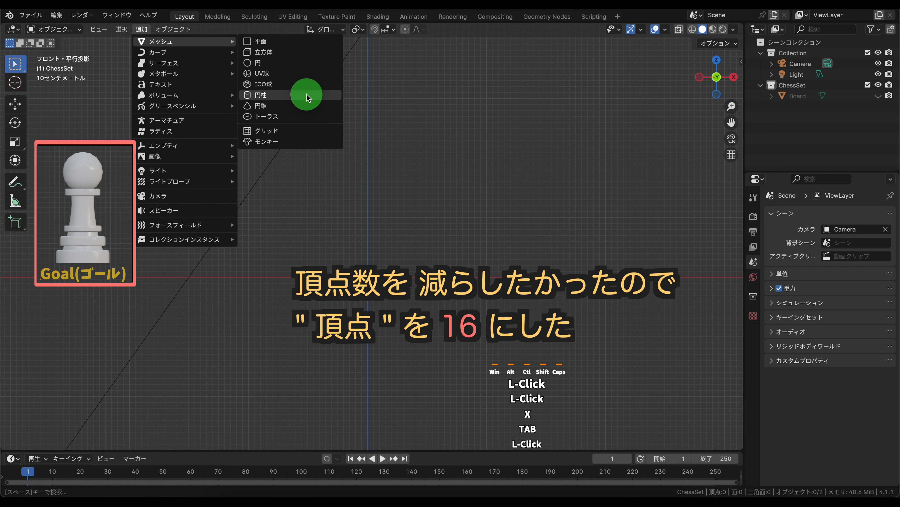
pyautogui.click(307, 95)
pyautogui.click(156, 309)
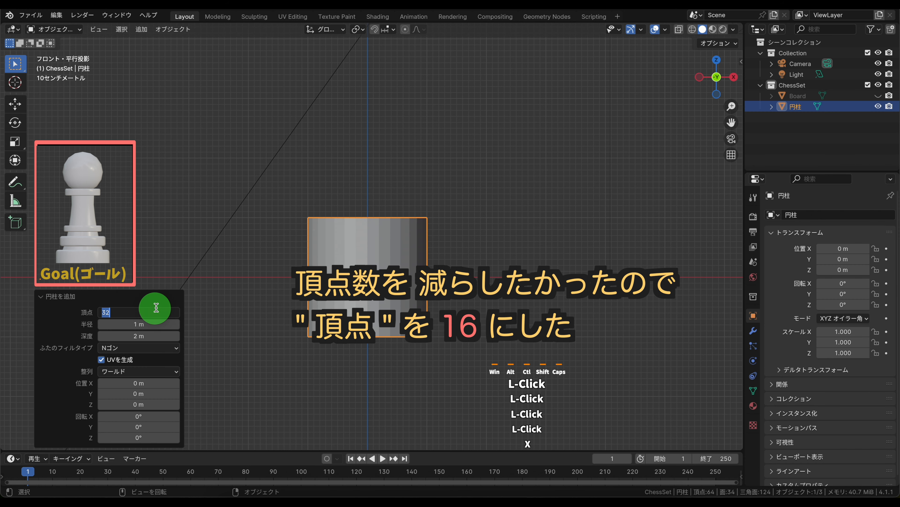
pyautogui.click(190, 251)
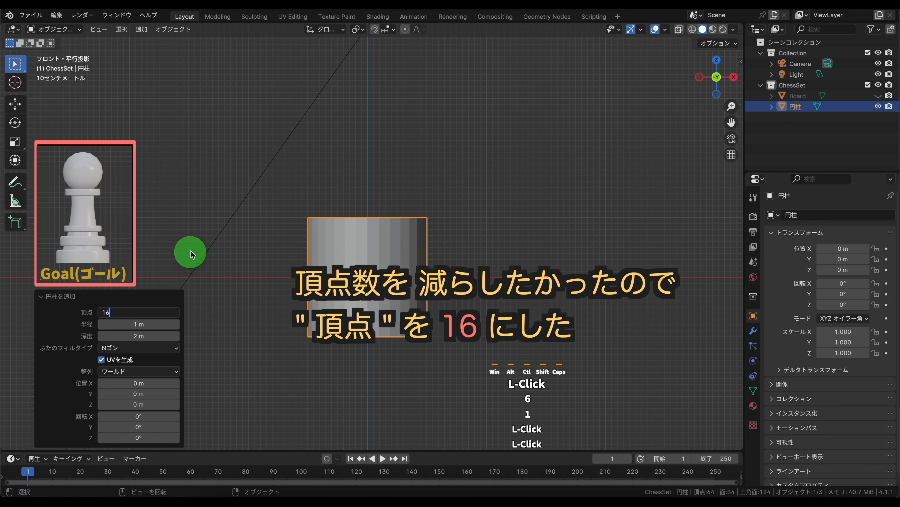
# Move the whole cylinder object up 1 m along the Z axis.
pyautogui.press('g')
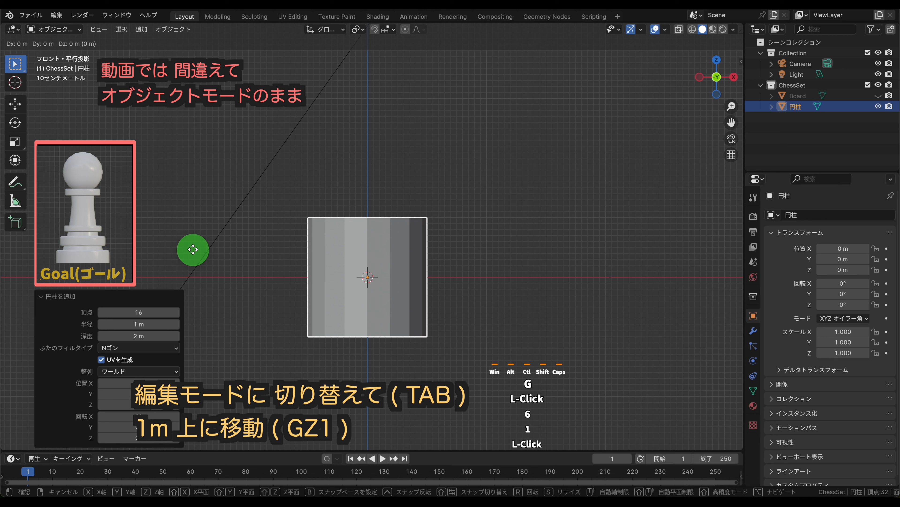
pyautogui.press('z')
pyautogui.press('1')
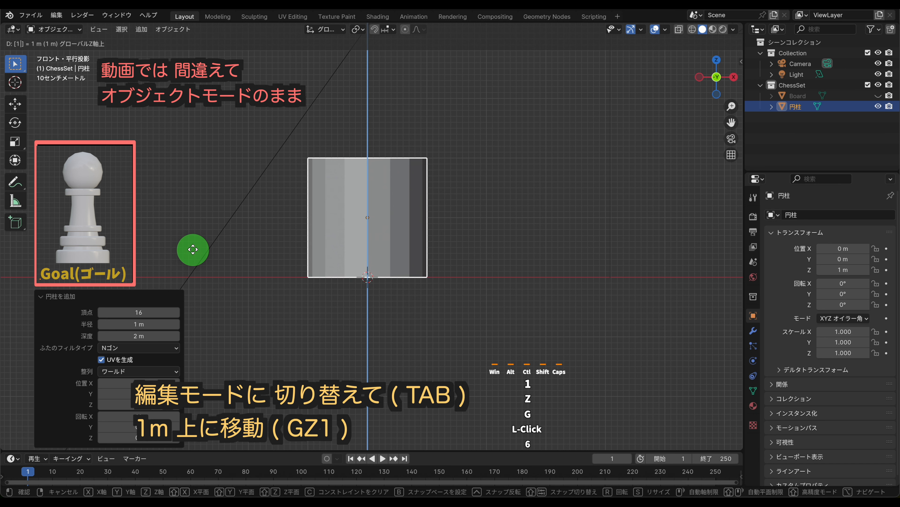
pyautogui.press('Return')
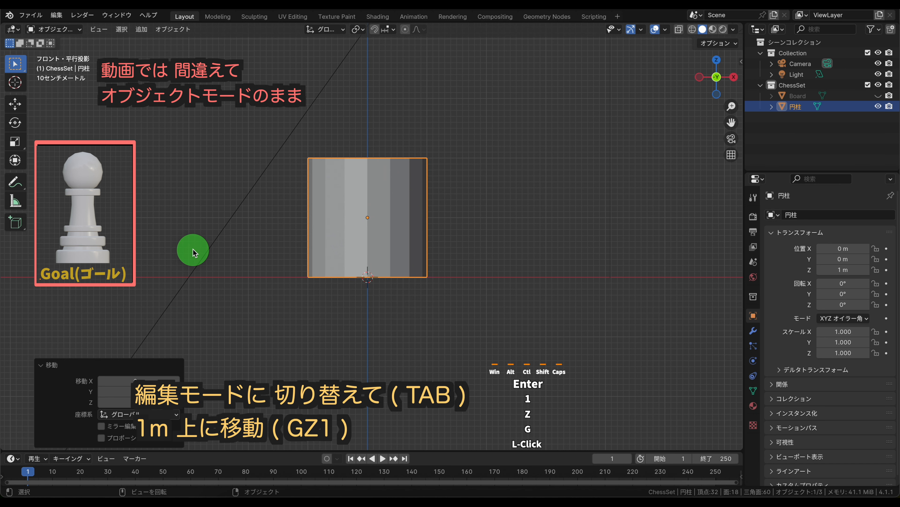
# With X-ray enabled, lower the cylinder's top vertices by about 1.5 m along Z to form a flat base.
pyautogui.press('Tab')
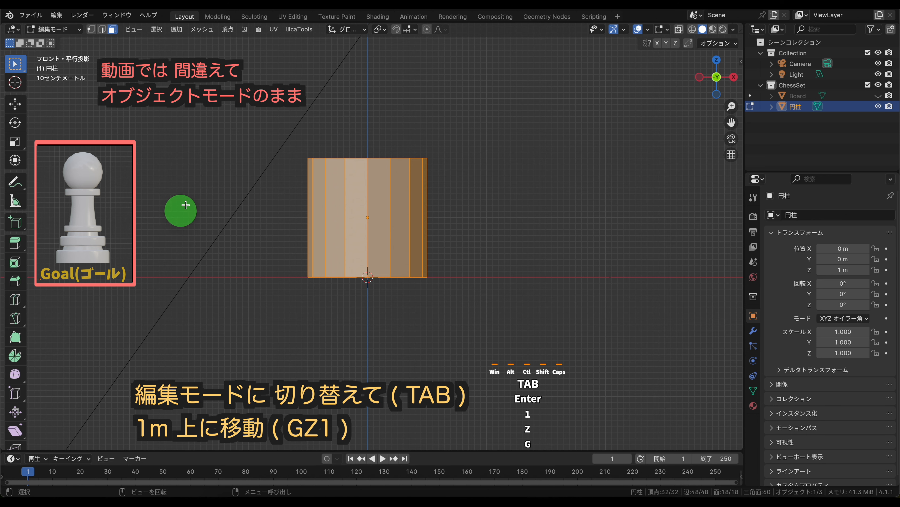
pyautogui.moveTo(258, 107); pyautogui.dragTo(553, 177)
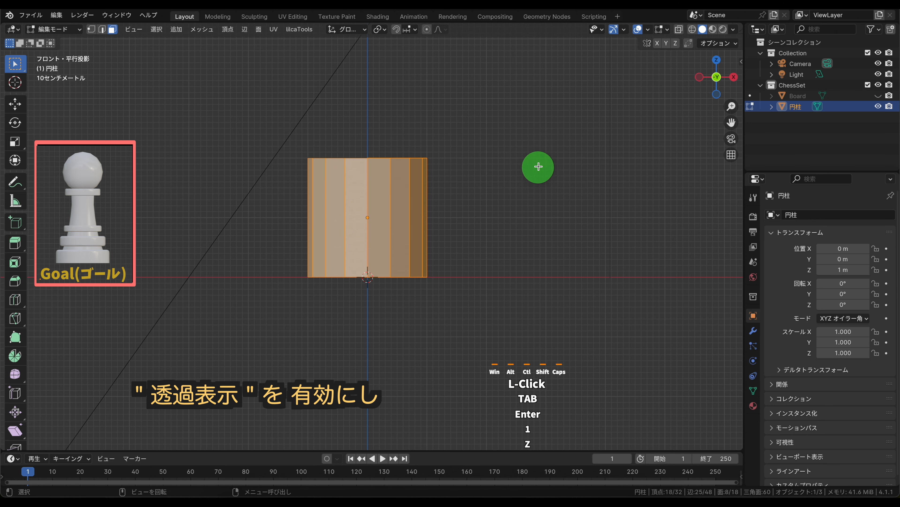
pyautogui.keyDown('shift'); pyautogui.moveTo(539, 164); pyautogui.dragTo(545, 198, button='middle'); pyautogui.keyUp('shift')
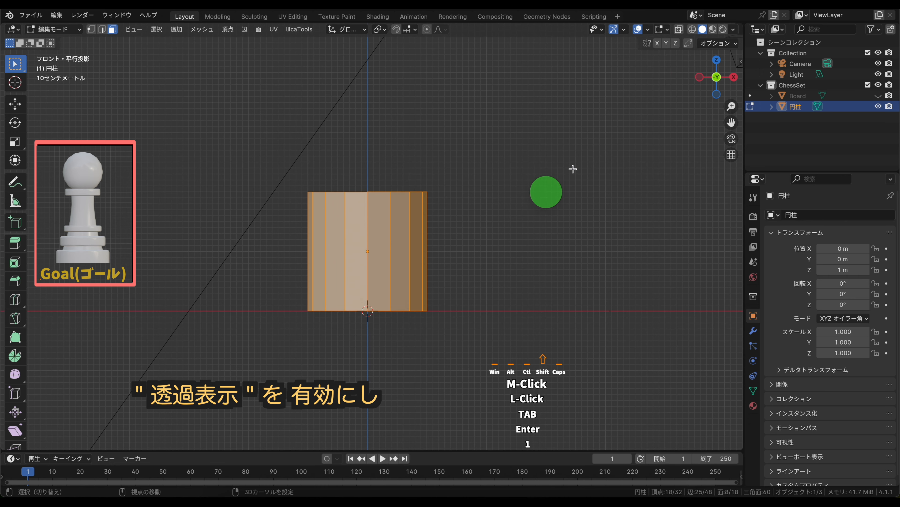
pyautogui.click(678, 32)
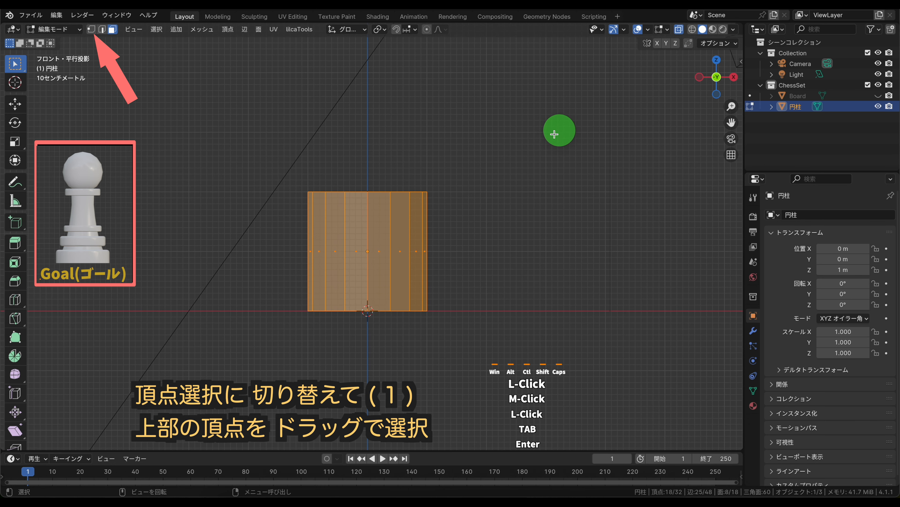
pyautogui.press('1')
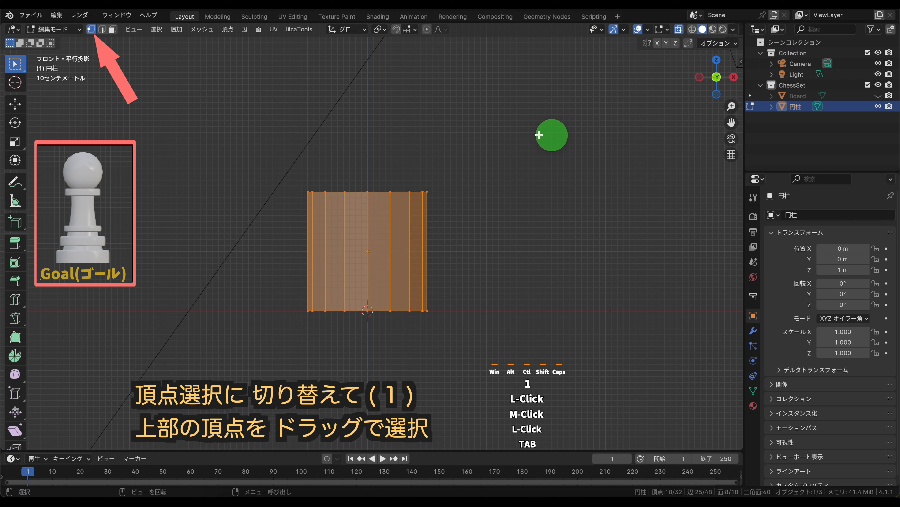
pyautogui.moveTo(201, 160); pyautogui.dragTo(531, 221)
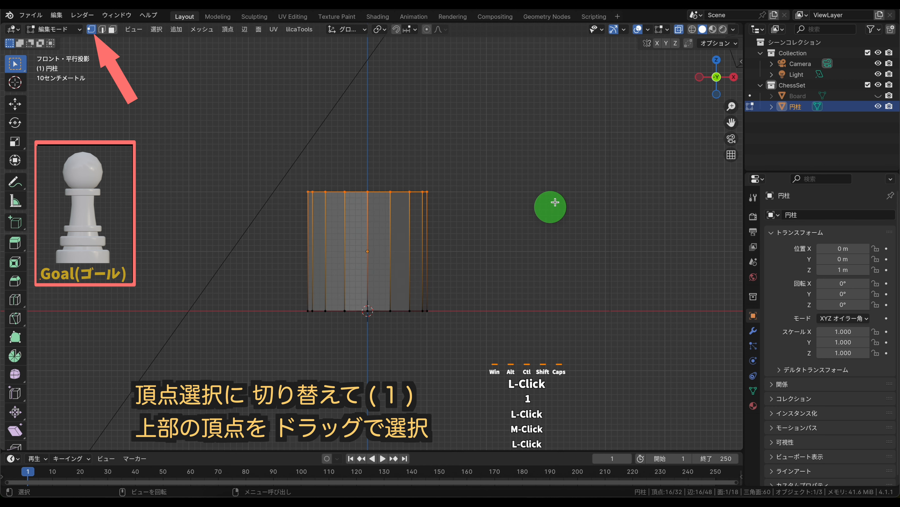
pyautogui.press('g')
pyautogui.press('z')
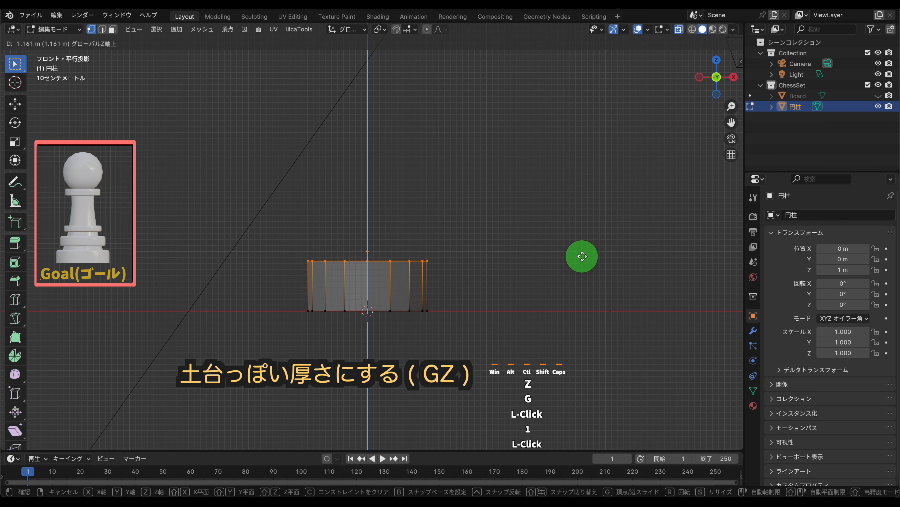
pyautogui.click(580, 274)
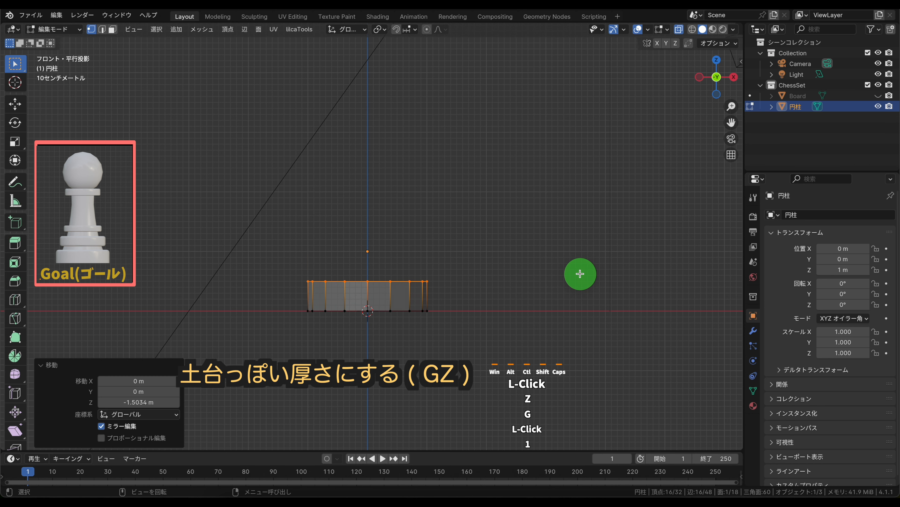
pyautogui.moveTo(518, 165)
pyautogui.keyDown('shift'); pyautogui.mouseDown(button='middle')
pyautogui.moveTo(519, 151)
pyautogui.moveTo(522, 175)
pyautogui.mouseUp(button='middle'); pyautogui.keyUp('shift')
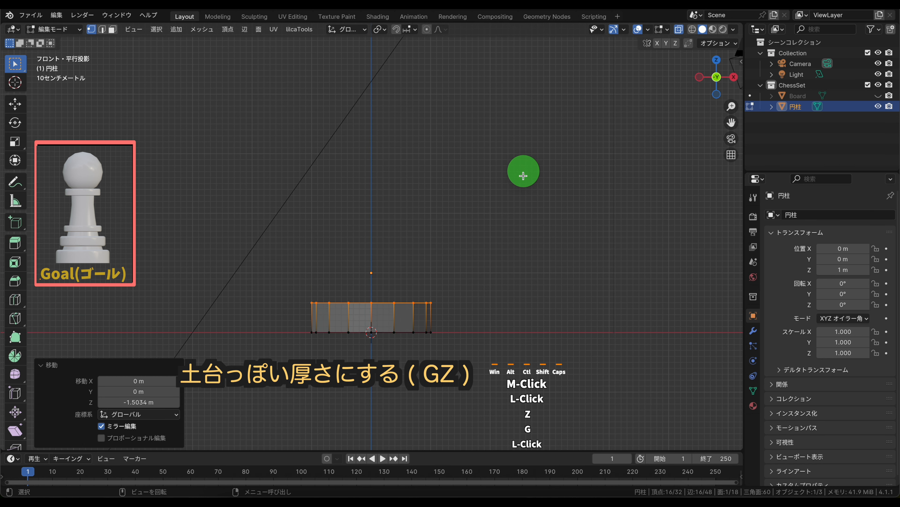
# Duplicate the flat base in place as a separate object.
pyautogui.press('Tab')
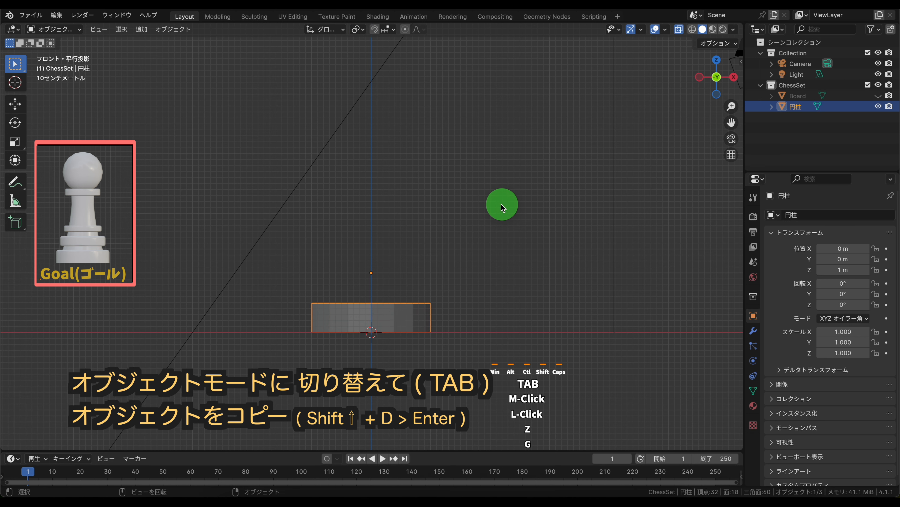
pyautogui.hotkey('shift', 'd')
pyautogui.press('Return')
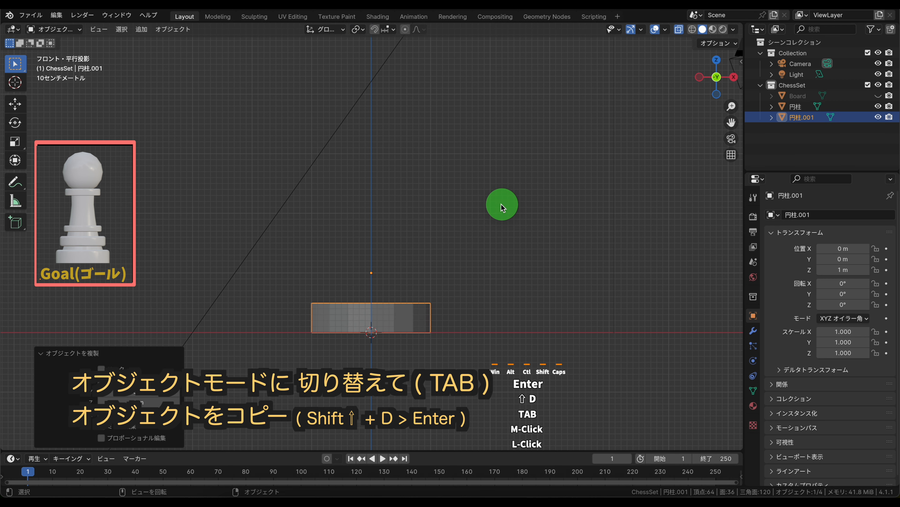
# Raise all vertices of the duplicated disc by about 0.68 m along Z, above the base.
pyautogui.press('Tab')
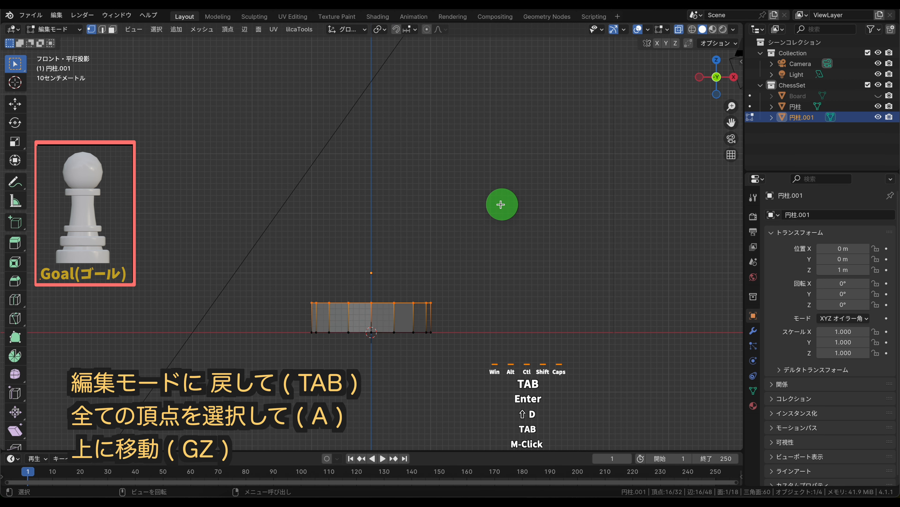
pyautogui.press('a')
pyautogui.press('g')
pyautogui.press('z')
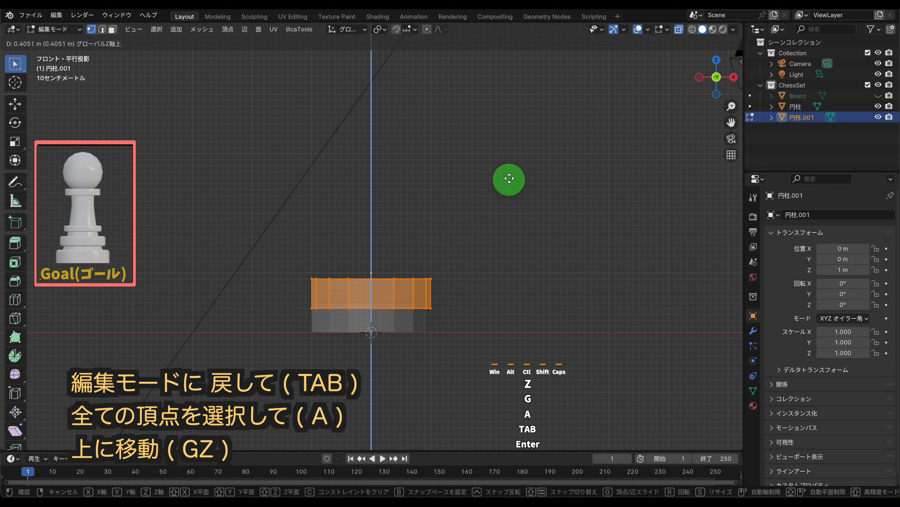
pyautogui.click(514, 163)
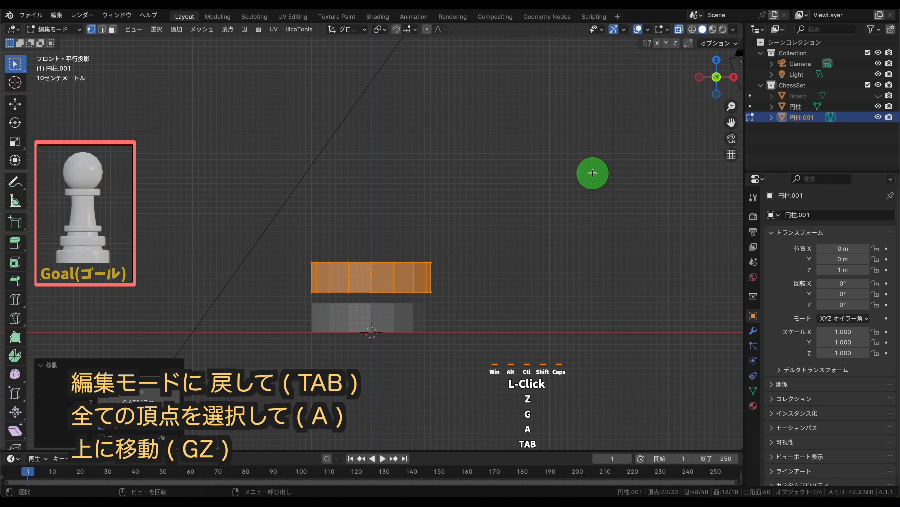
# Scale the raised disc down to roughly three quarters of its size and lower it about 0.29 m along Z into the base.
pyautogui.press('s')
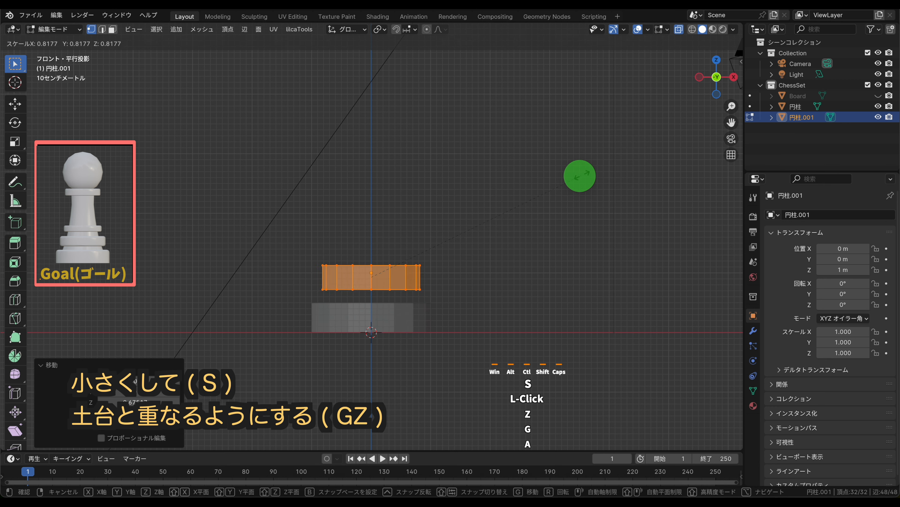
pyautogui.click(565, 179)
pyautogui.press('g')
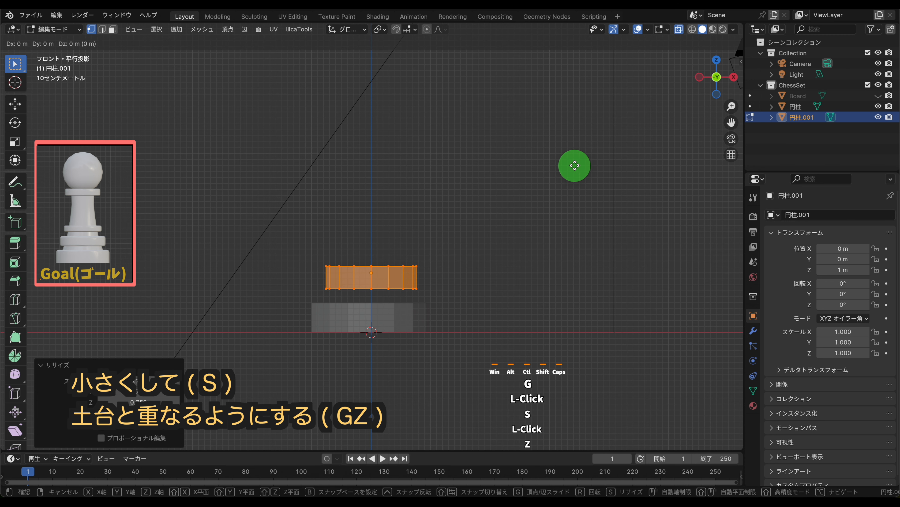
pyautogui.press('z')
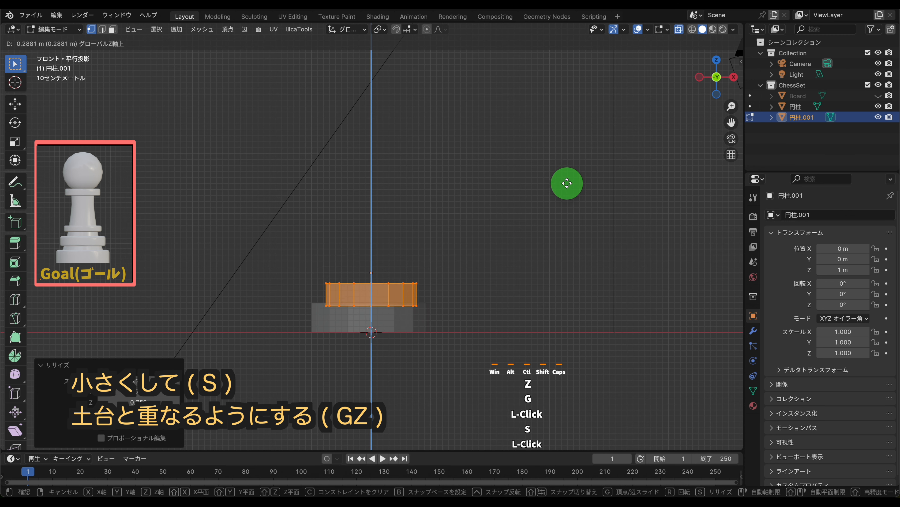
pyautogui.click(566, 184)
# Reselect all vertices of the smaller disc and raise them slightly along Z so it rests on the base's top.
pyautogui.moveTo(262, 256); pyautogui.dragTo(526, 285)
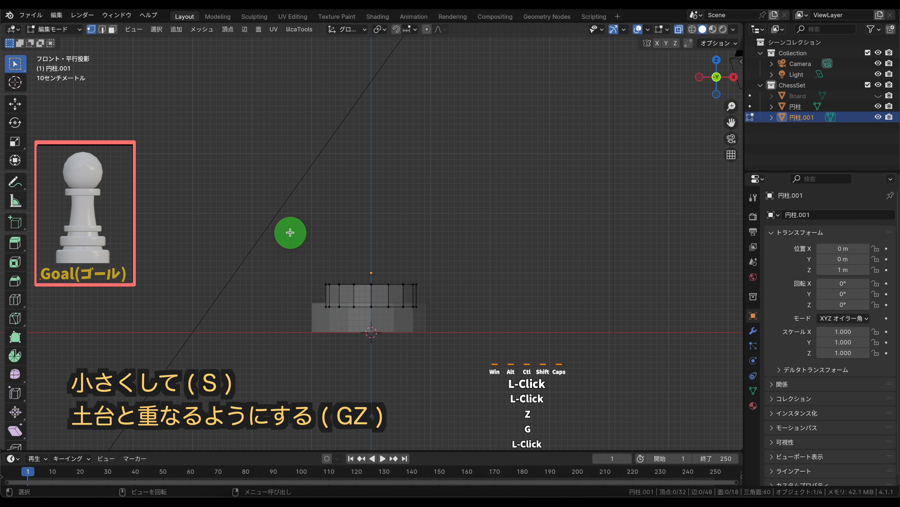
pyautogui.moveTo(292, 231); pyautogui.dragTo(487, 298)
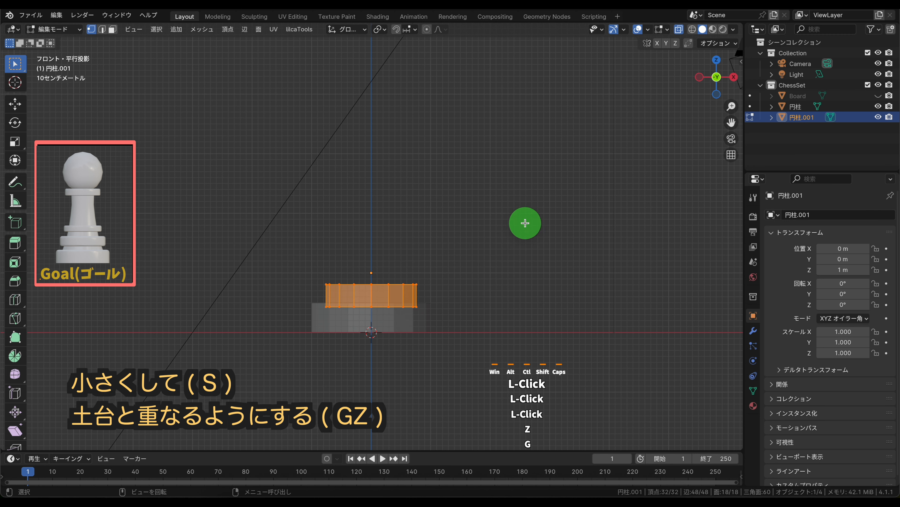
pyautogui.press('g')
pyautogui.press('z')
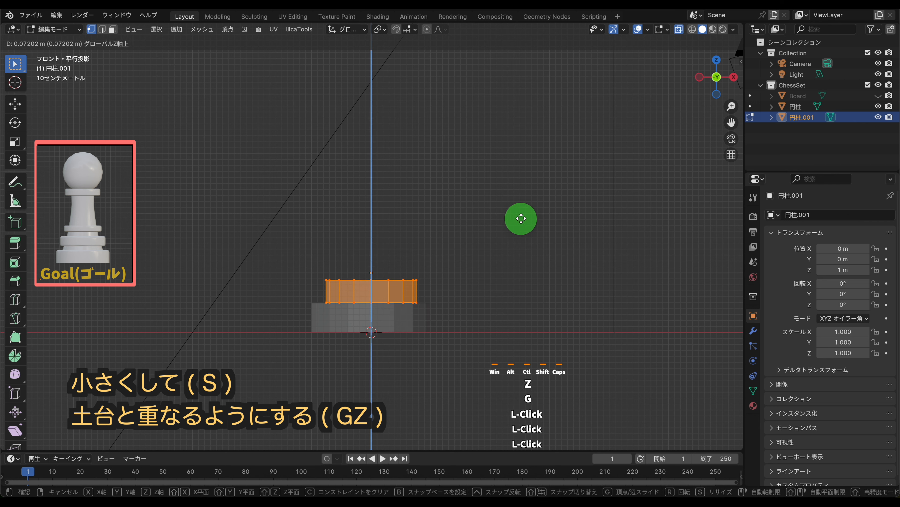
pyautogui.click(520, 220)
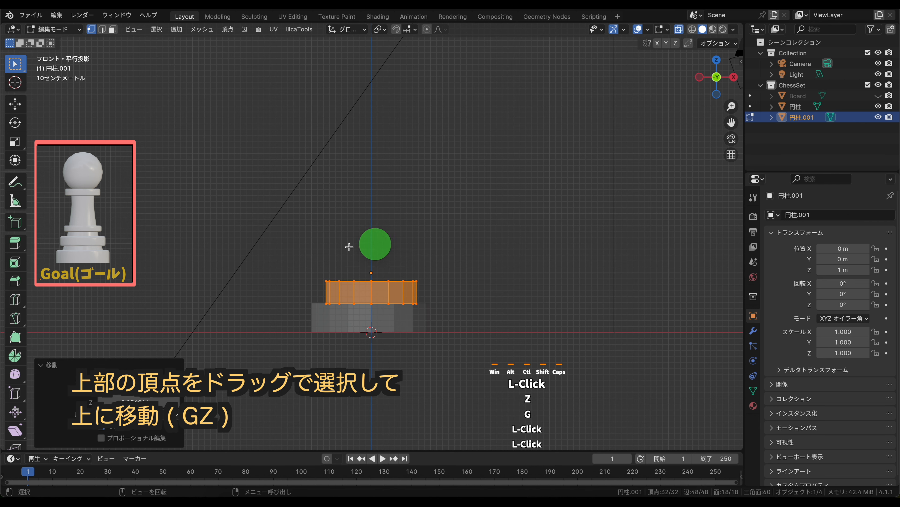
# Raise the smaller disc's top vertices about 1.74 m along Z and scale them to 0.563 to form a tapered body.
pyautogui.moveTo(275, 250); pyautogui.dragTo(512, 284)
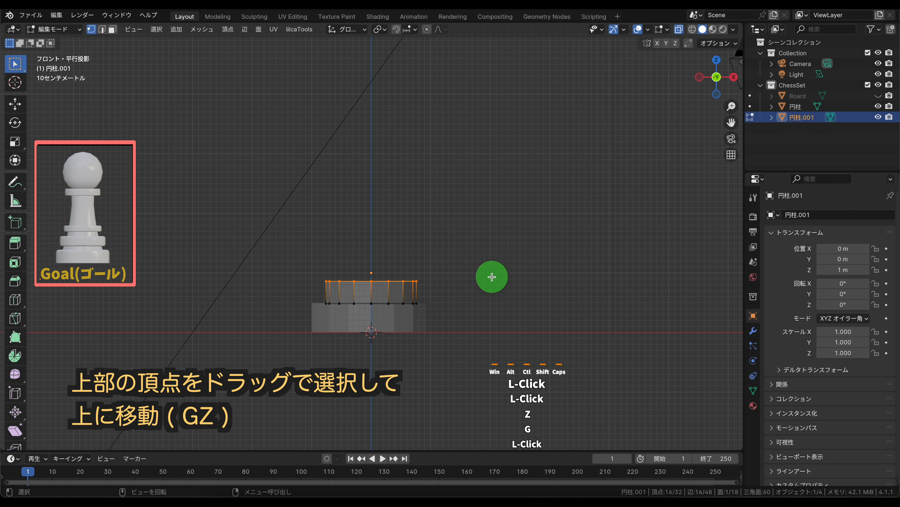
pyautogui.press('g')
pyautogui.press('z')
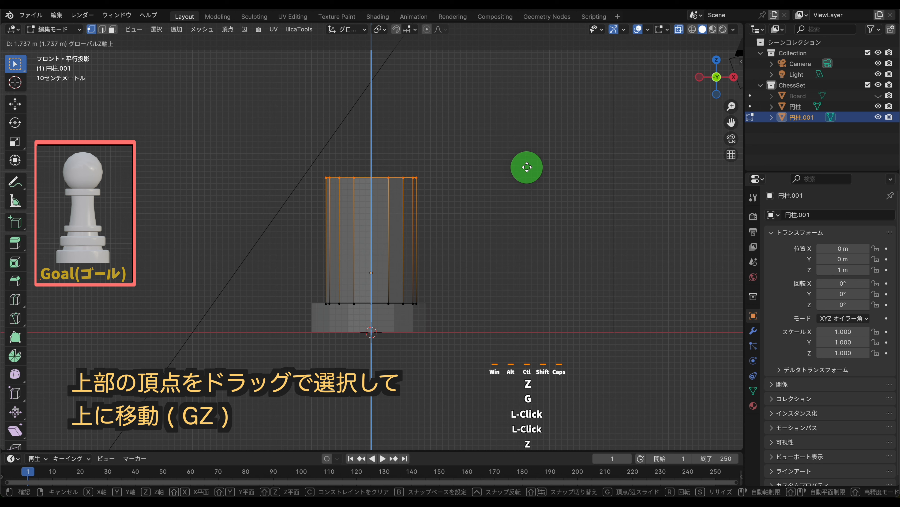
pyautogui.click(527, 166)
pyautogui.press('s')
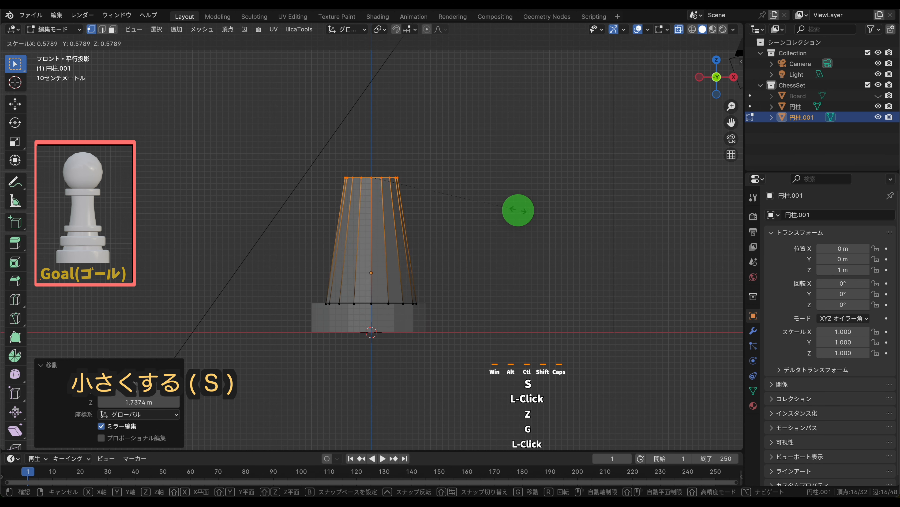
pyautogui.click(514, 207)
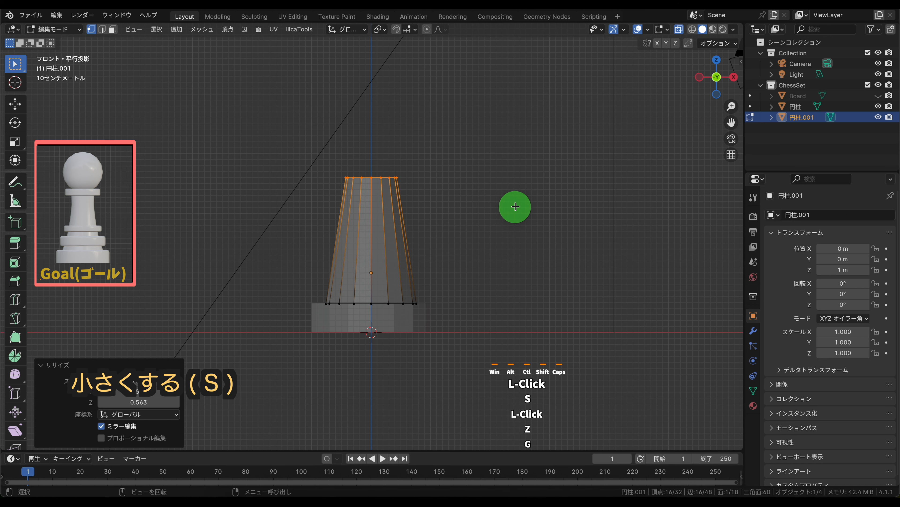
# In Object Mode, duplicate the base disc in place as a separate object for the second tier.
pyautogui.press('Tab')
pyautogui.click(395, 307)
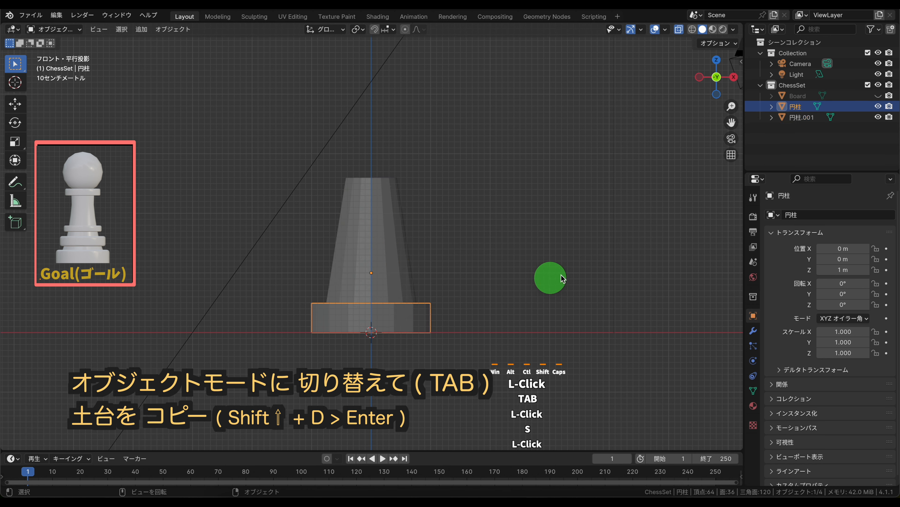
pyautogui.hotkey('shift', 's')
pyautogui.click(582, 264)
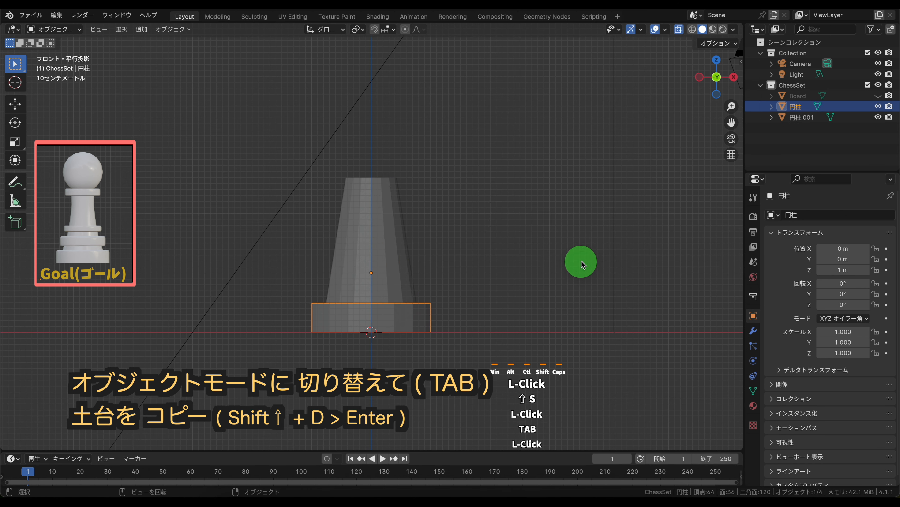
pyautogui.hotkey('shift', 'd')
pyautogui.press('Return')
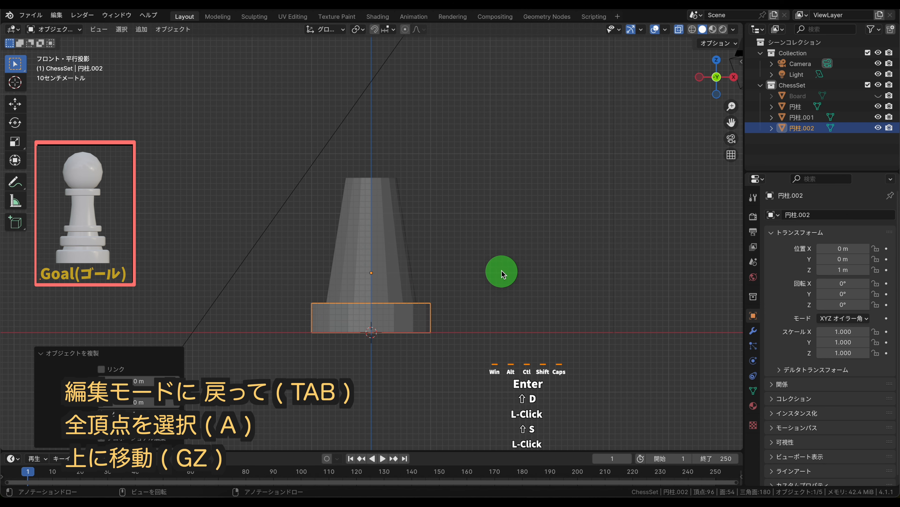
# Raise all vertices of the new base copy along Z to just above the base, around the lower body.
pyautogui.press('Tab')
pyautogui.press('a')
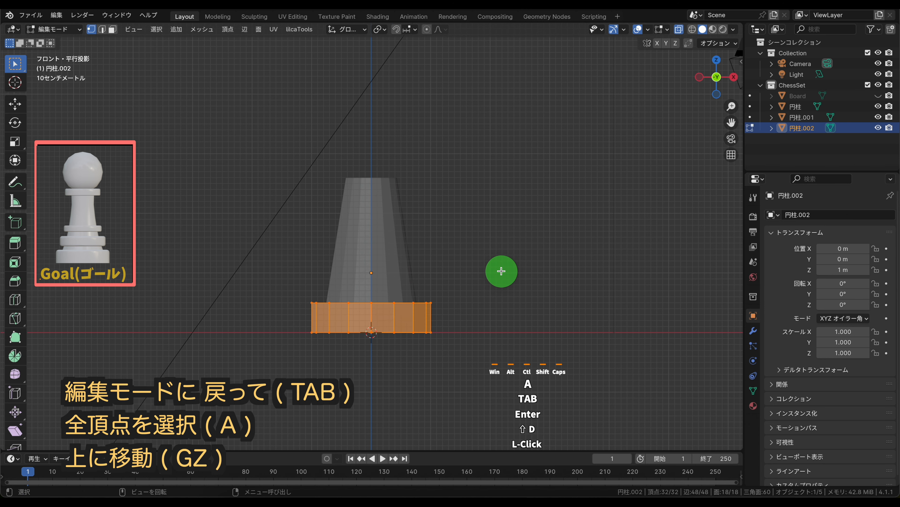
pyautogui.press('g')
pyautogui.press('z')
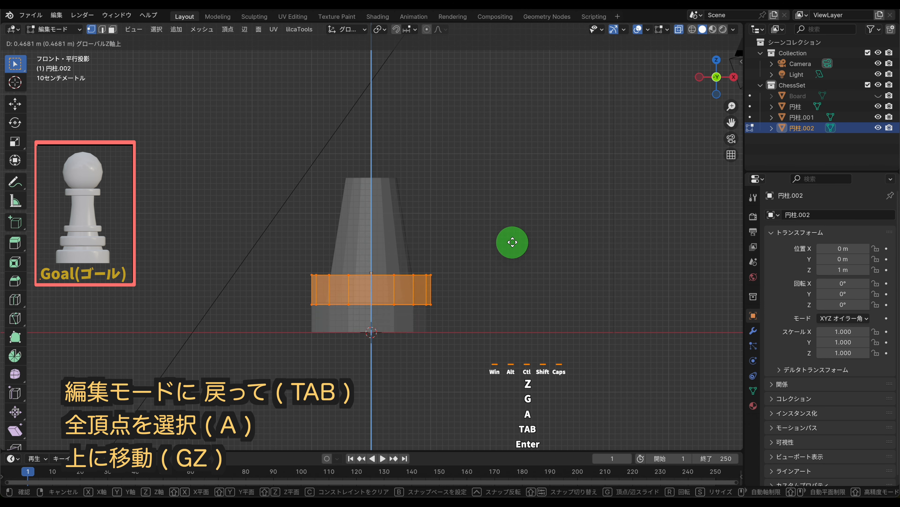
pyautogui.click(517, 235)
# Scale the second-tier disc to about 0.85 and lower it about 0.06 m along Z.
pyautogui.press('s')
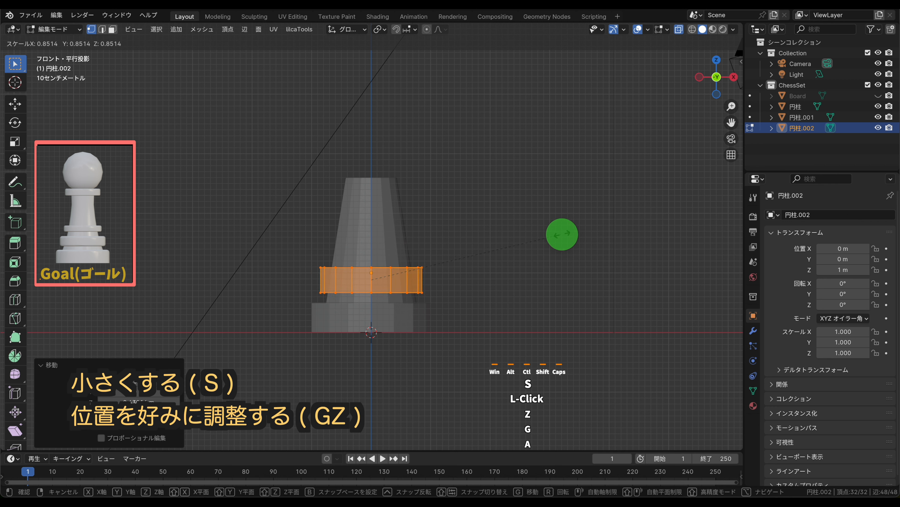
pyautogui.click(561, 234)
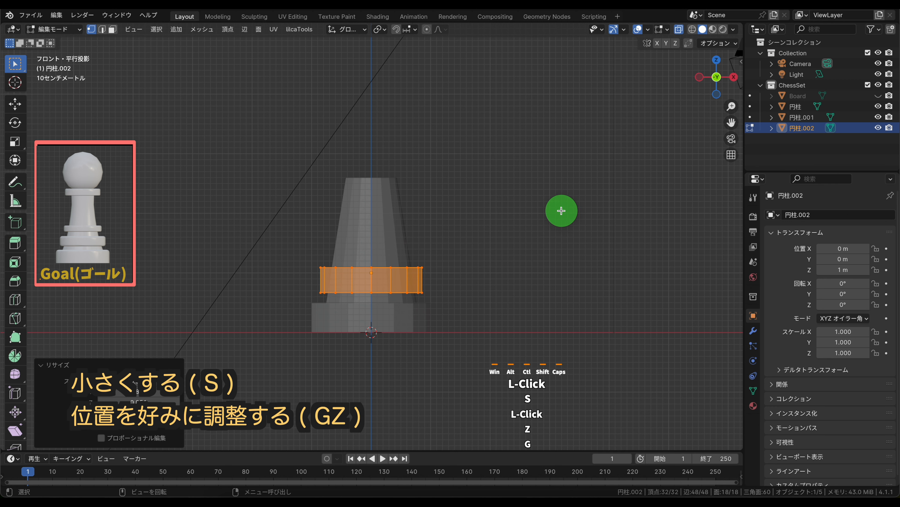
pyautogui.press('g')
pyautogui.press('z')
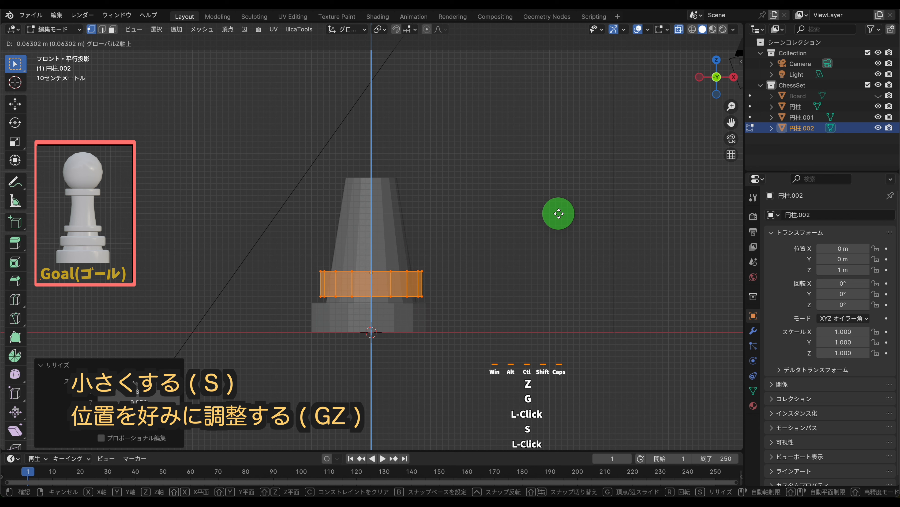
pyautogui.click(559, 213)
# Return to Object Mode and duplicate the base disc in place again for the collar.
pyautogui.press('Tab')
pyautogui.click(479, 288)
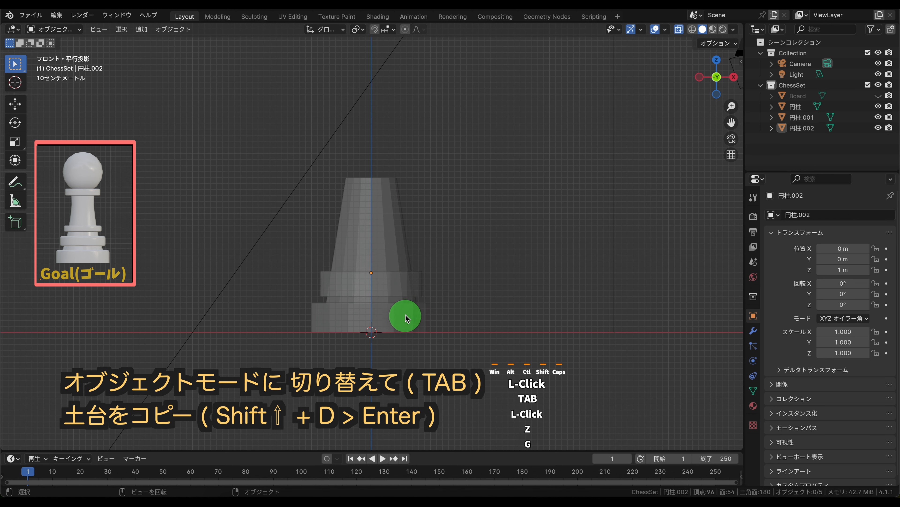
pyautogui.click(361, 315)
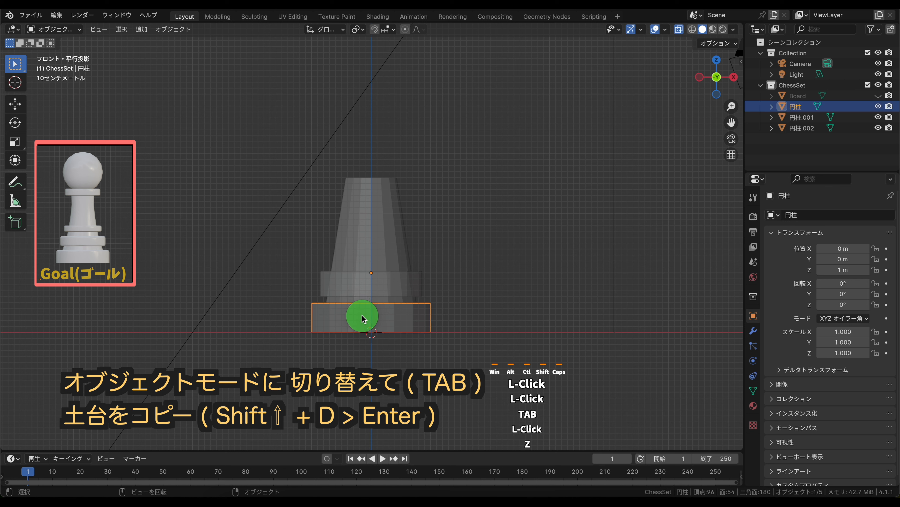
pyautogui.hotkey('shift', 'd')
pyautogui.press('Return')
# Raise all vertices of the collar disc along Z to the top of the tapered body.
pyautogui.press('Tab')
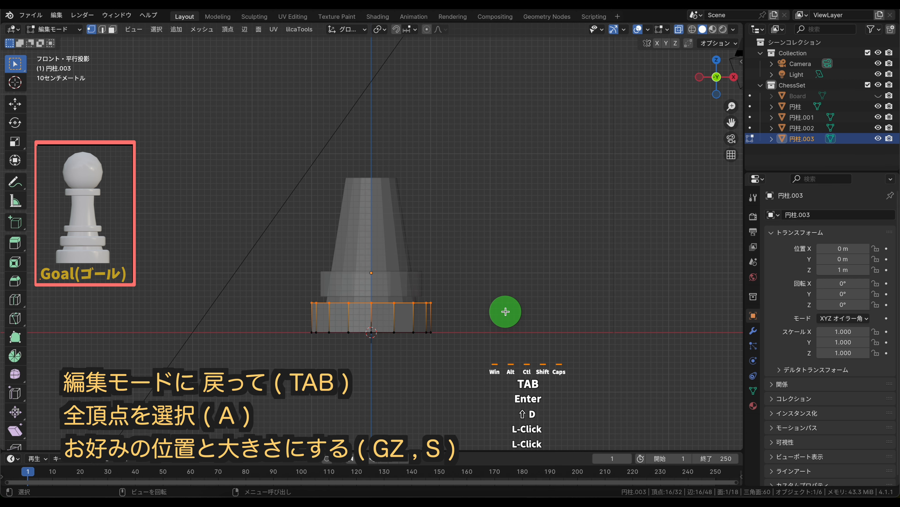
pyautogui.press('a')
pyautogui.press('g')
pyautogui.press('z')
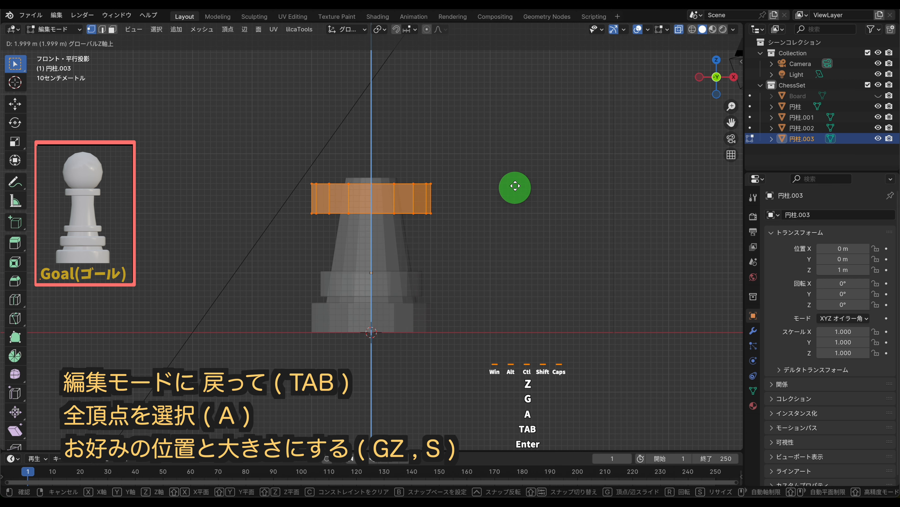
pyautogui.click(647, 153)
# Scale the collar disc to about 0.66 and shift it about 0.02 m up along Z on the tapered body.
pyautogui.press('s')
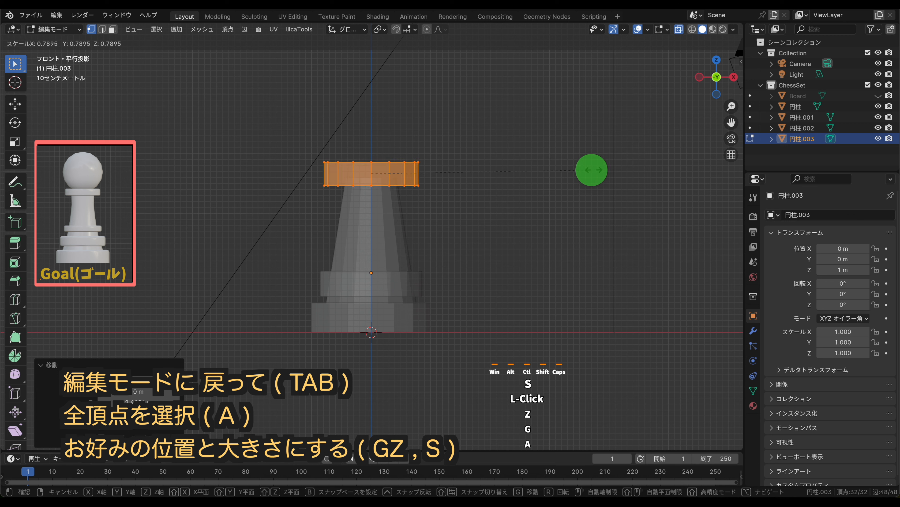
pyautogui.click(561, 177)
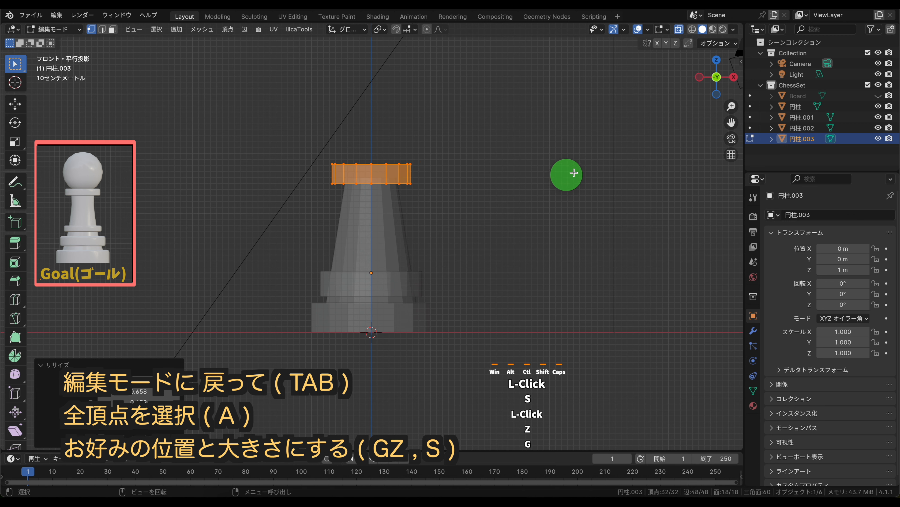
pyautogui.press('g')
pyautogui.press('z')
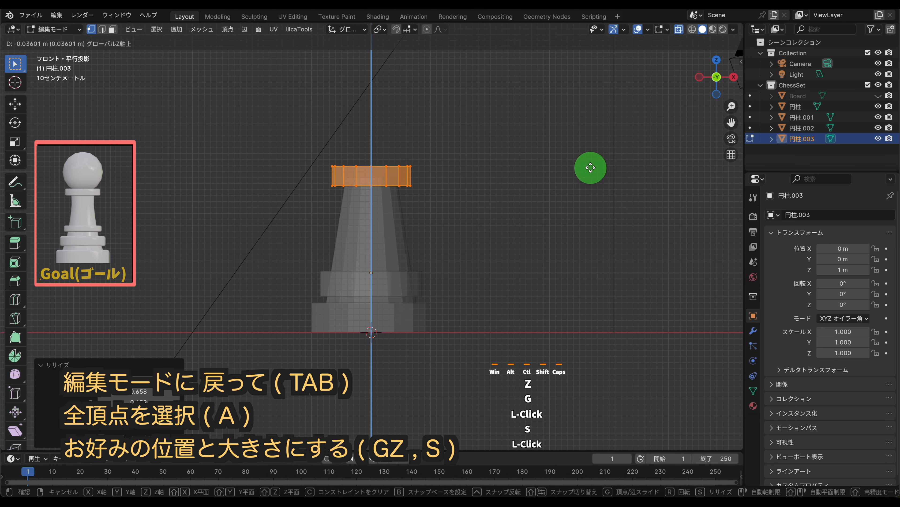
pyautogui.click(590, 164)
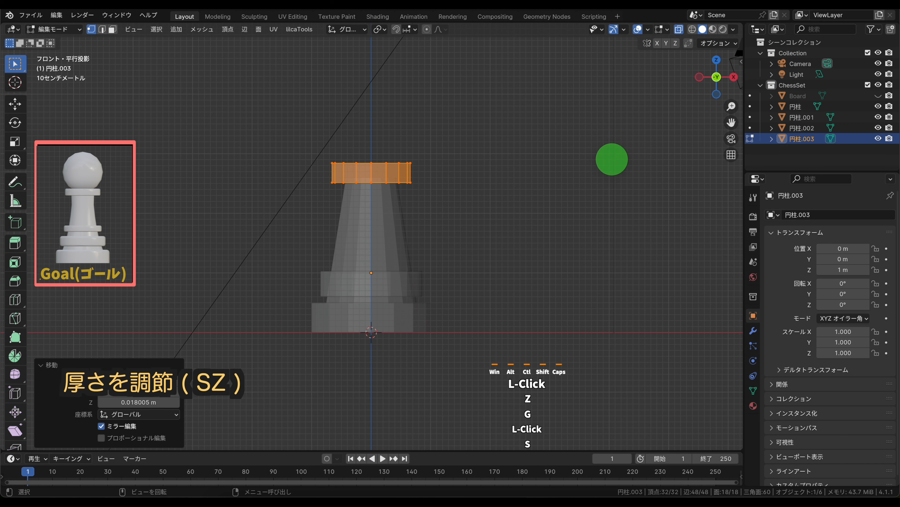
# Thin the collar by scaling it to 0.794 along Z, then lower it about 0.02 m onto the body.
pyautogui.press('s')
pyautogui.press('z')
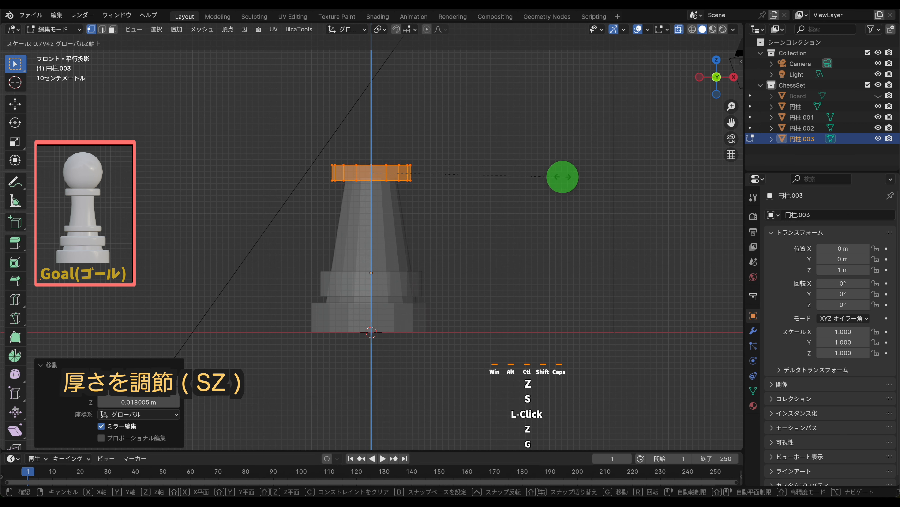
pyautogui.click(562, 176)
pyautogui.press('g')
pyautogui.press('z')
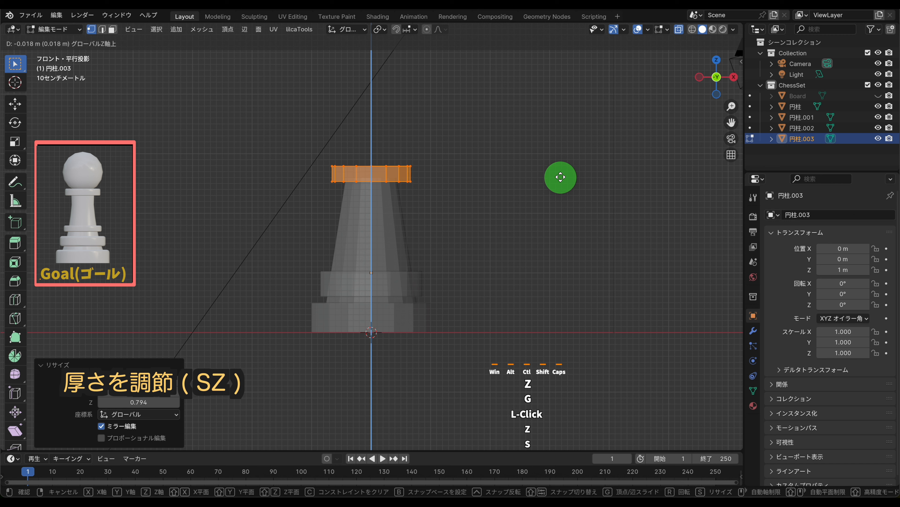
pyautogui.click(560, 177)
# In Object Mode, add a UV sphere with 16 segments and 8 rings for the pawn's head.
pyautogui.press('Tab')
pyautogui.click(561, 176)
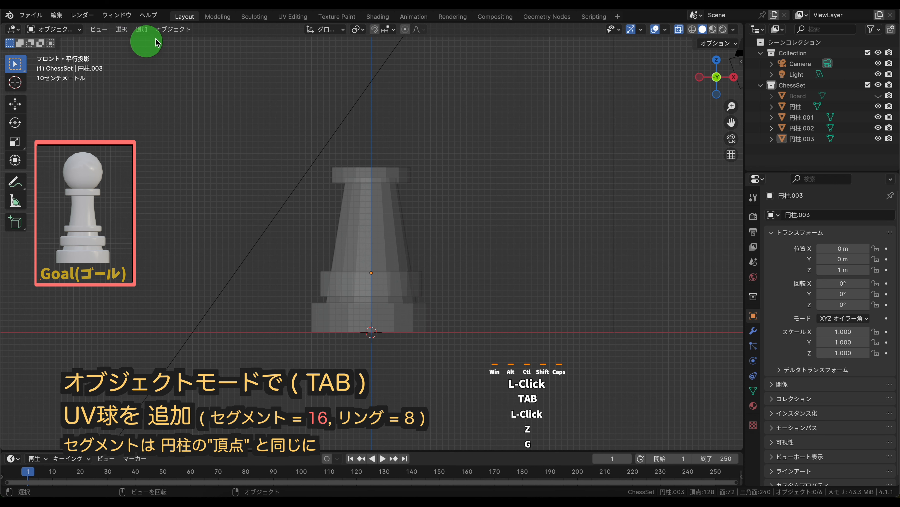
pyautogui.click(146, 32)
pyautogui.moveTo(162, 41)
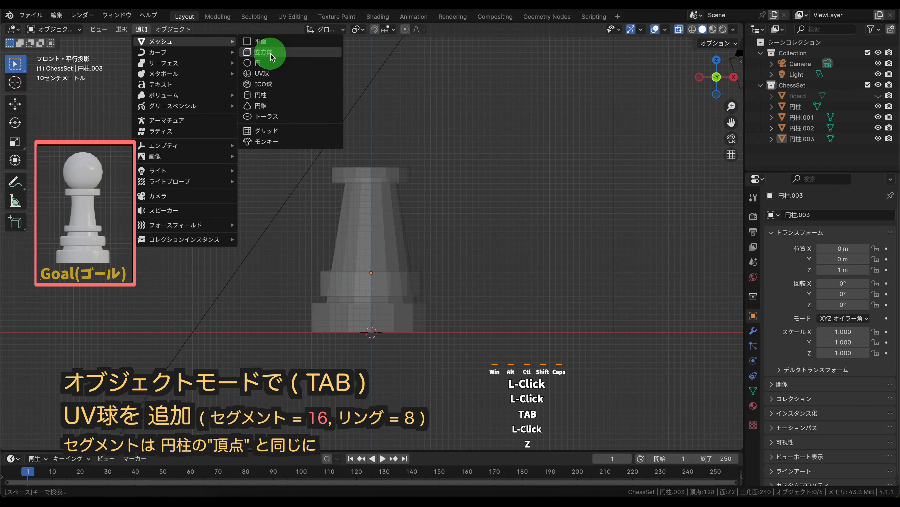
pyautogui.click(276, 74)
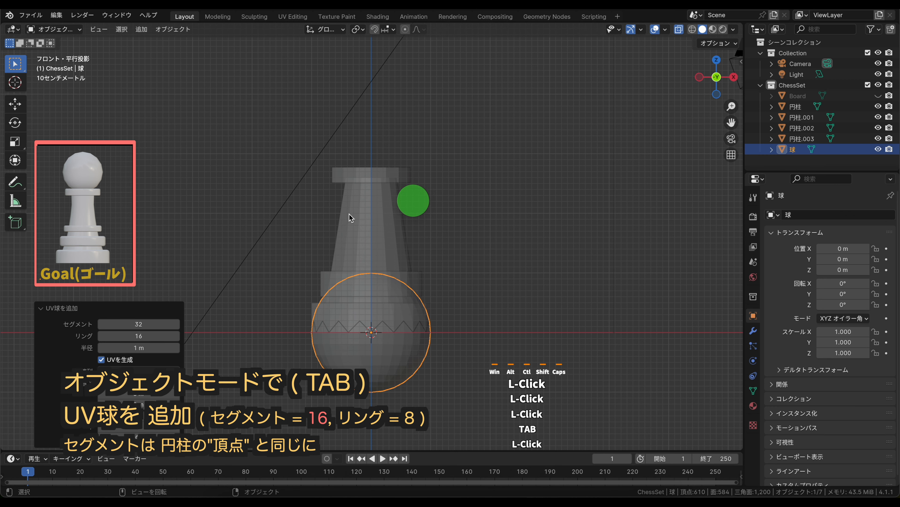
pyautogui.click(136, 323)
pyautogui.write('1')
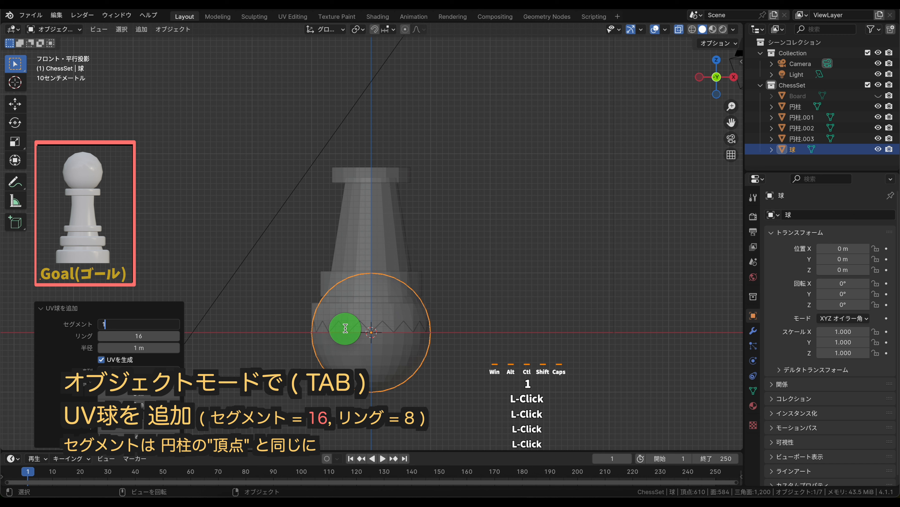
pyautogui.write('6')
pyautogui.click(160, 331)
pyautogui.click(143, 335)
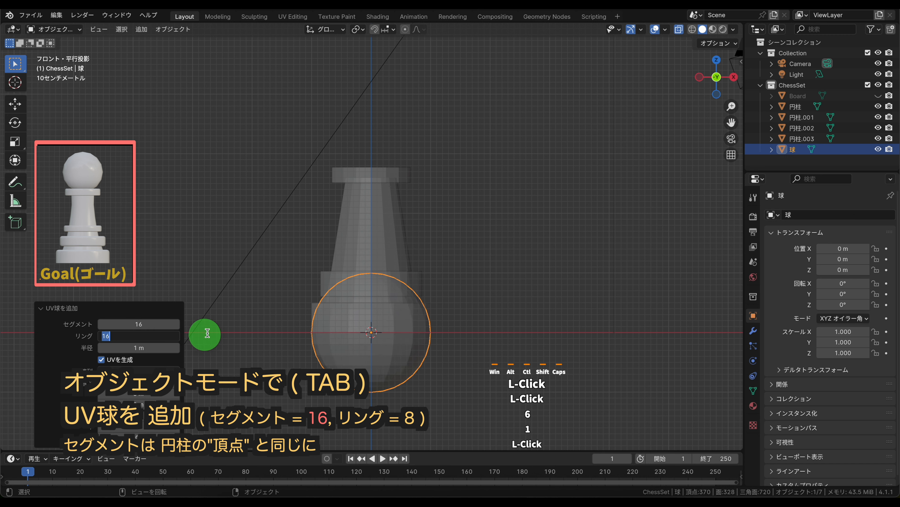
pyautogui.write('8')
pyautogui.click(230, 266)
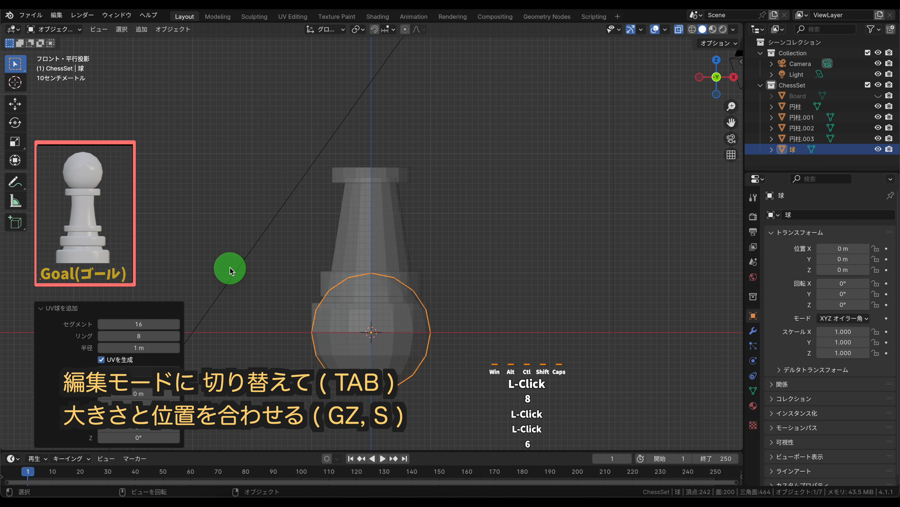
# In Edit Mode, raise the sphere along Z above the collar and scale it uniformly to 0.75.
pyautogui.press('Tab')
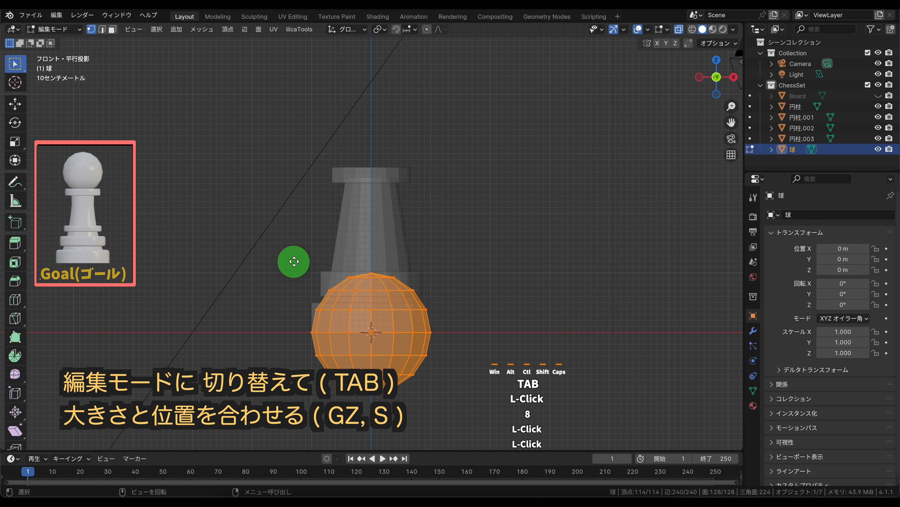
pyautogui.press('g')
pyautogui.press('z')
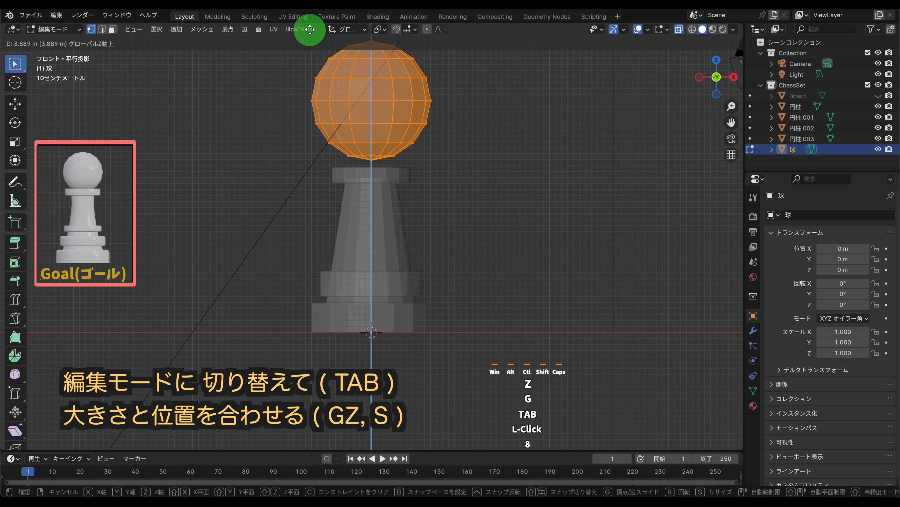
pyautogui.click(310, 29)
pyautogui.press('s')
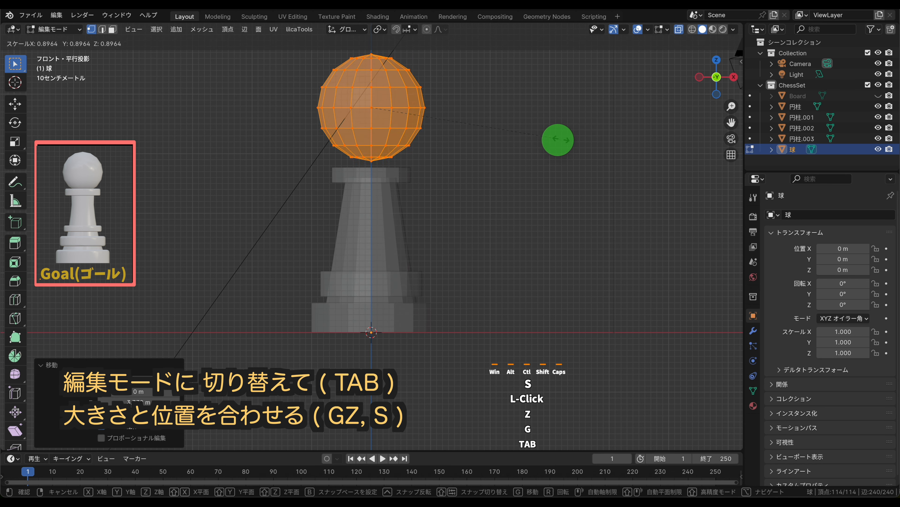
pyautogui.click(527, 145)
# Lower the sphere about 0.38 m along Z onto the collar, return to Object Mode and deselect it.
pyautogui.press('g')
pyautogui.press('z')
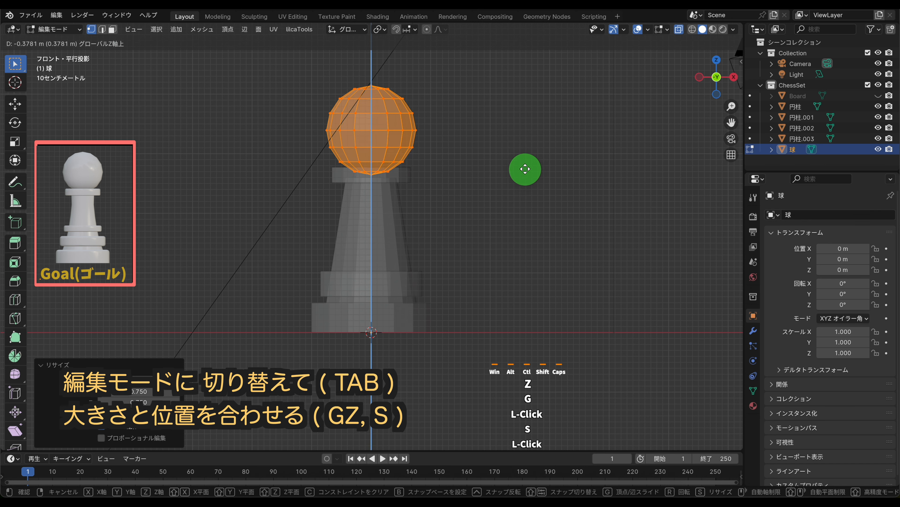
pyautogui.click(526, 168)
pyautogui.press('Tab')
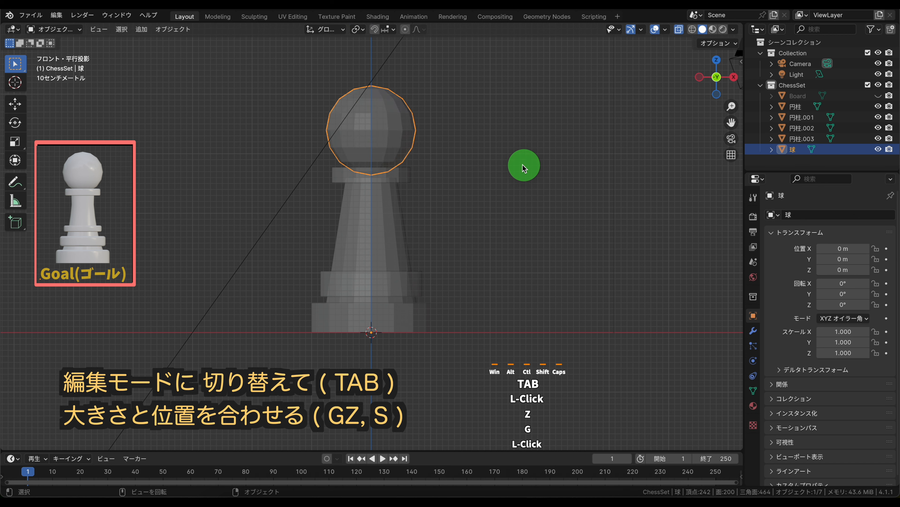
pyautogui.click(549, 154)
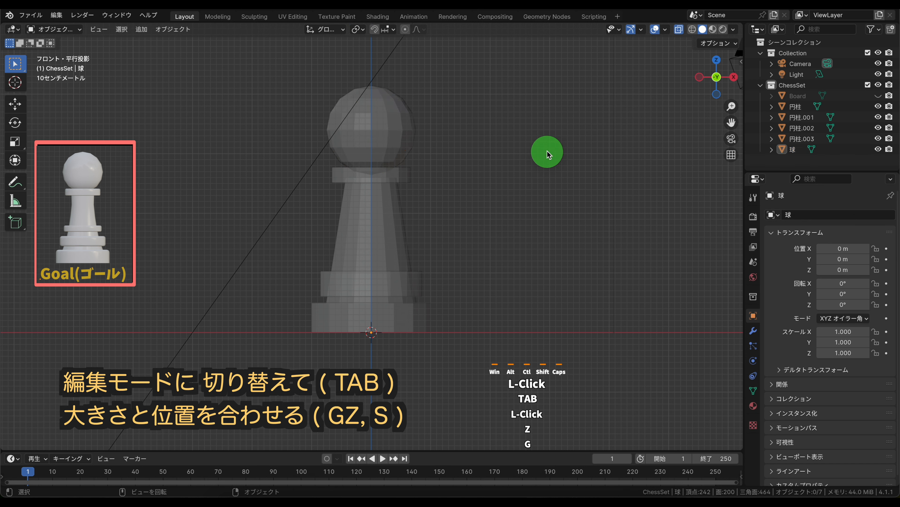
# Enlarge the head sphere's mesh very slightly to about 1.004 scale in Edit Mode, then return to Object Mode and deselect it.
pyautogui.click(380, 122)
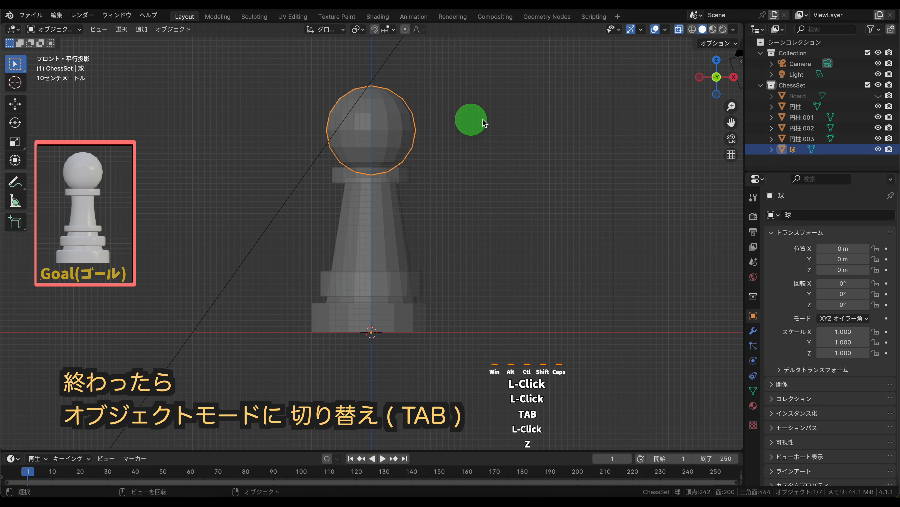
pyautogui.press('Tab')
pyautogui.press('s')
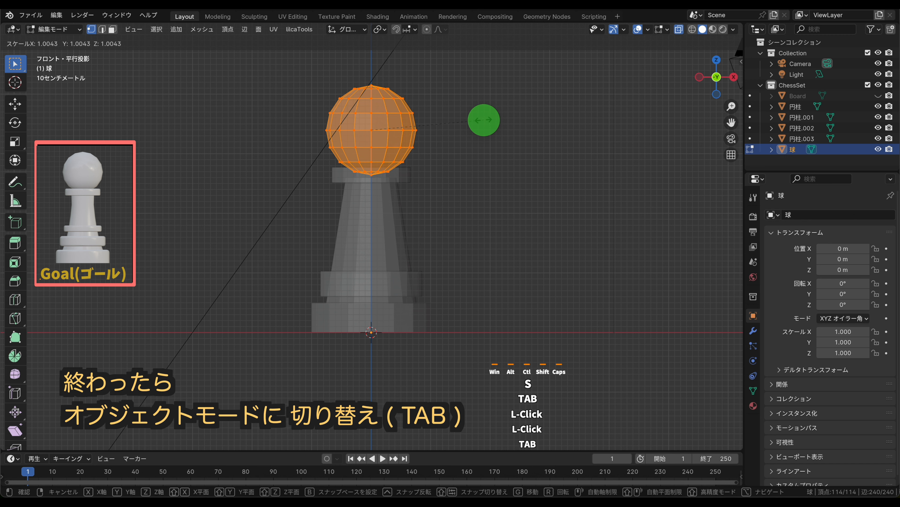
pyautogui.click(484, 120)
pyautogui.press('Tab')
pyautogui.click(608, 132)
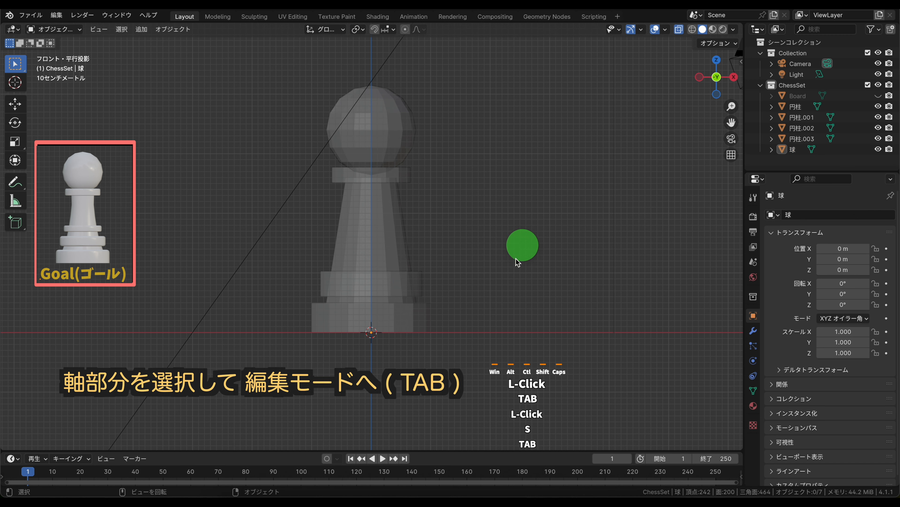
# In Edit Mode, add four evenly spaced horizontal loop cuts around the tapered body.
pyautogui.click(398, 214)
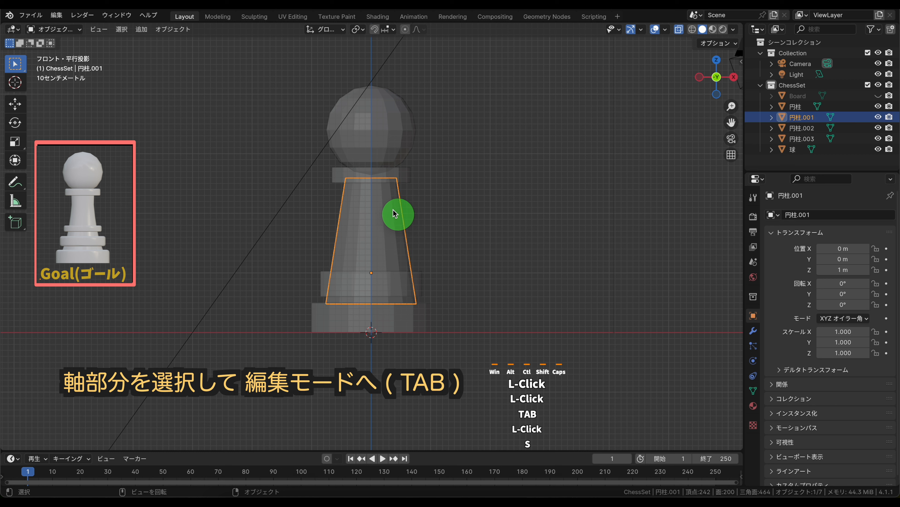
pyautogui.press('Tab')
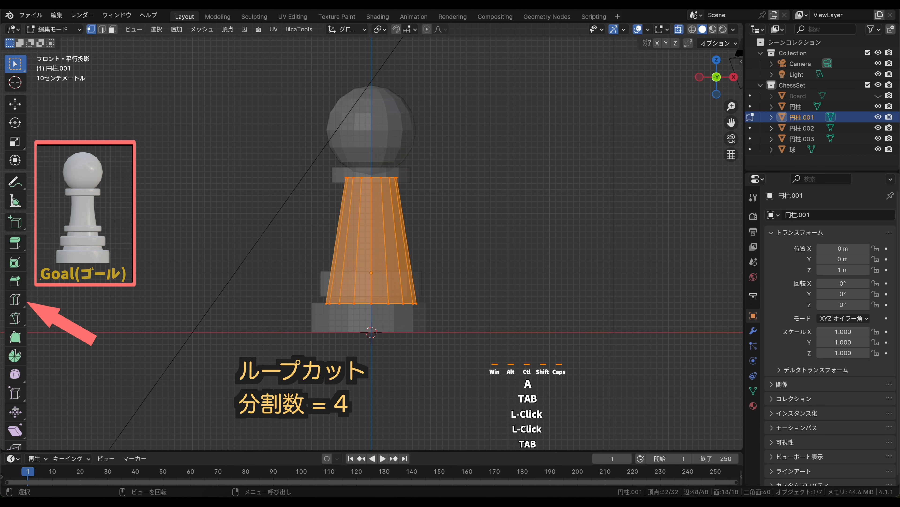
pyautogui.click(15, 299)
pyautogui.click(367, 241)
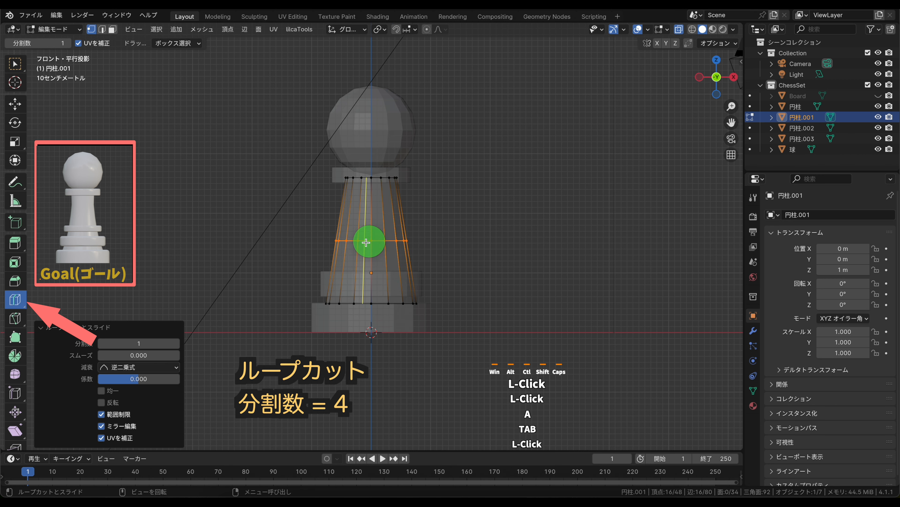
pyautogui.click(177, 344)
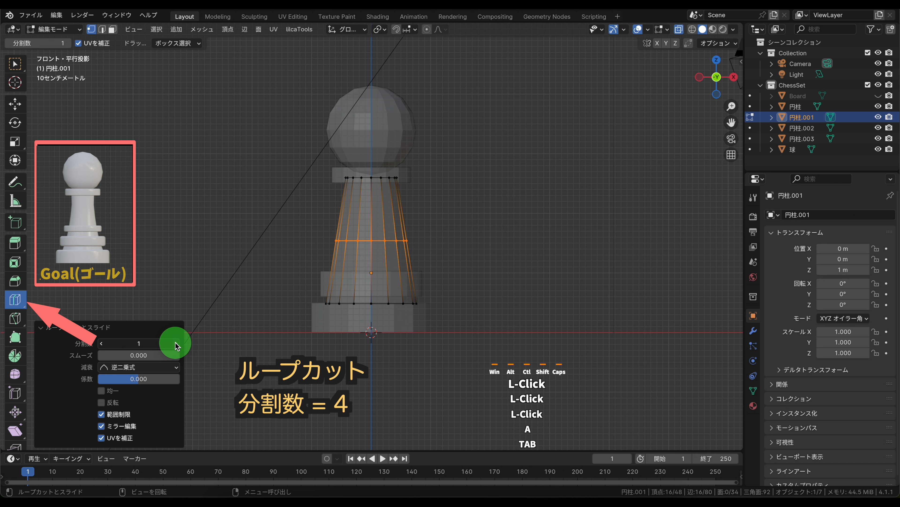
pyautogui.click(176, 343)
pyautogui.click(176, 344)
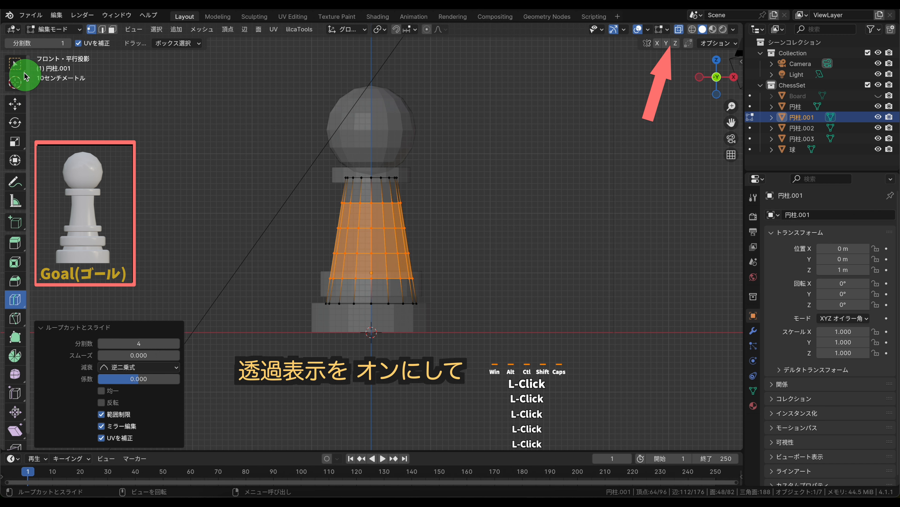
# Select only the lowest of the new edge loops on the body and scale it to about 0.89.
pyautogui.click(16, 69)
pyautogui.click(255, 222)
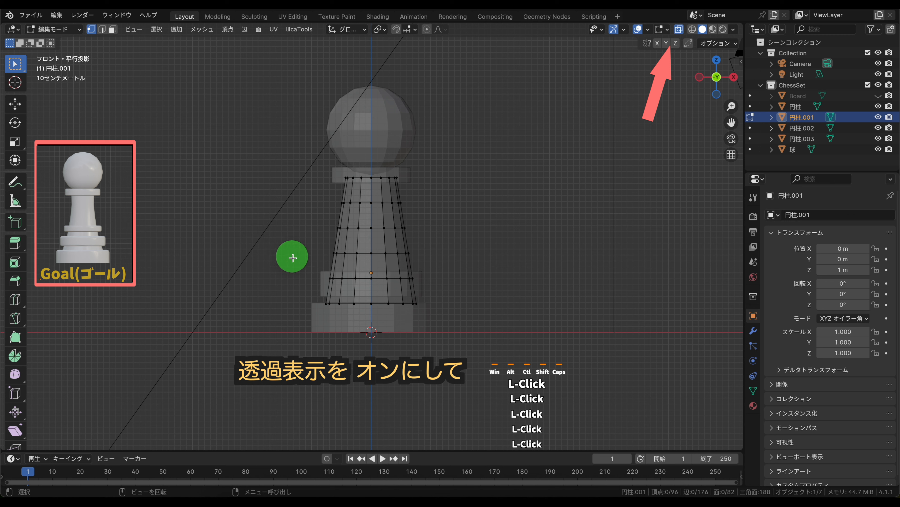
pyautogui.moveTo(300, 282); pyautogui.dragTo(530, 264)
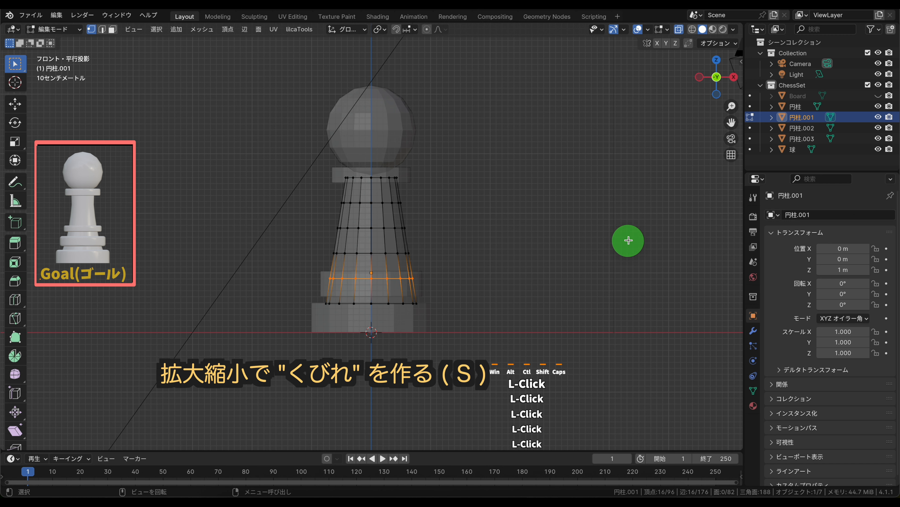
pyautogui.press('s')
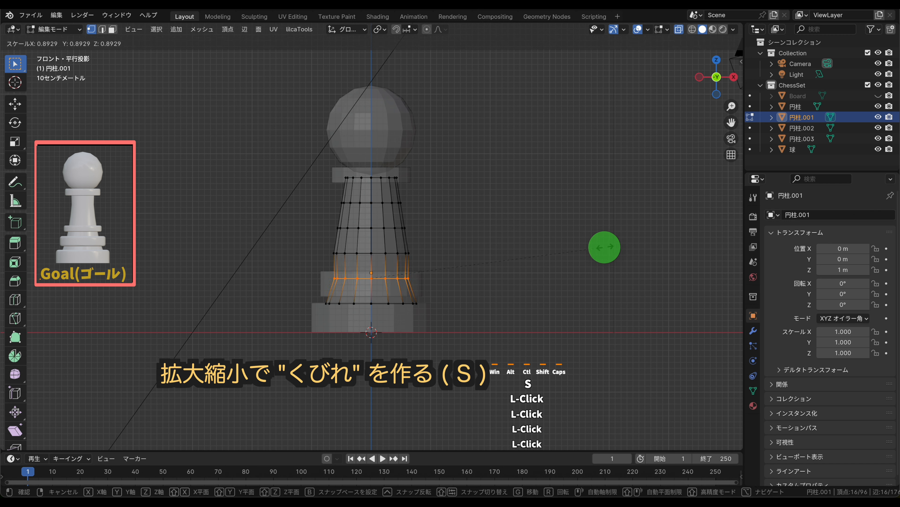
pyautogui.click(604, 247)
# Narrow the body's waist by scaling the second new loop from below to about 0.83 and the third to 0.819.
pyautogui.moveTo(287, 265); pyautogui.dragTo(599, 248)
pyautogui.press('s')
pyautogui.press('s')
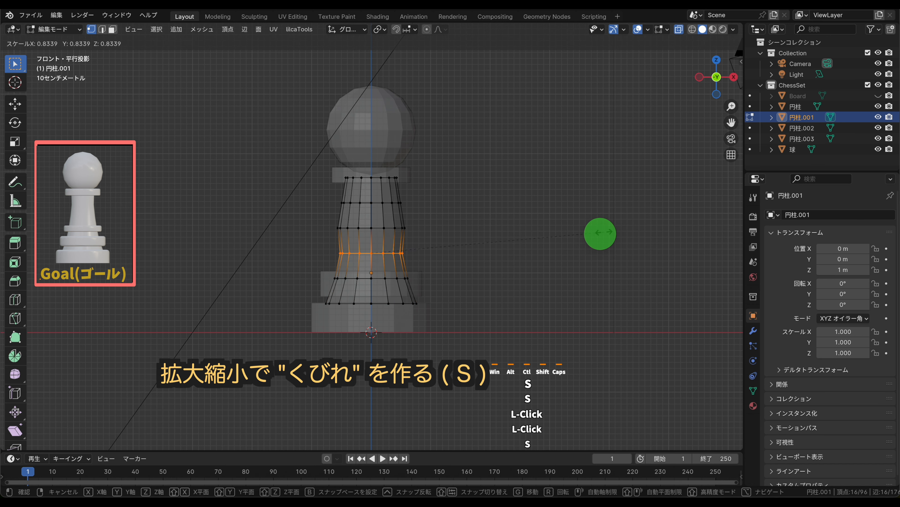
pyautogui.click(600, 234)
pyautogui.moveTo(304, 237); pyautogui.dragTo(538, 214)
pyautogui.press('s')
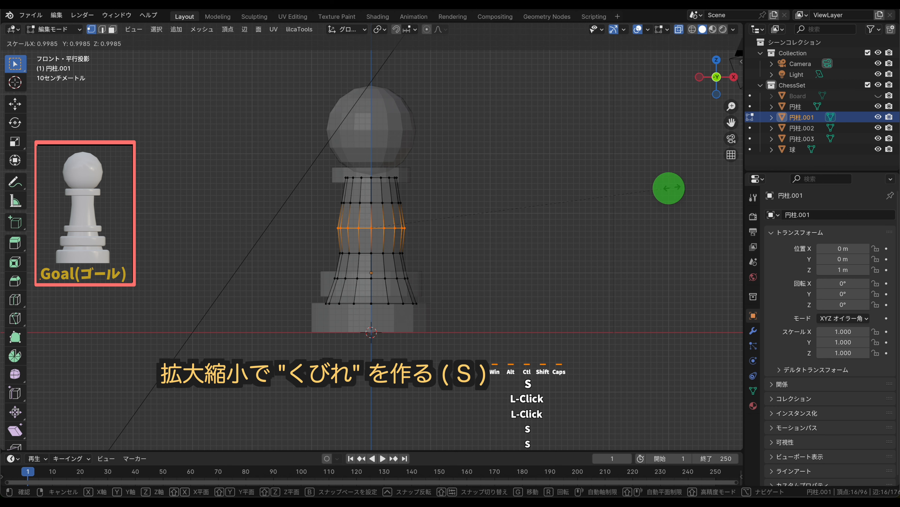
pyautogui.click(619, 203)
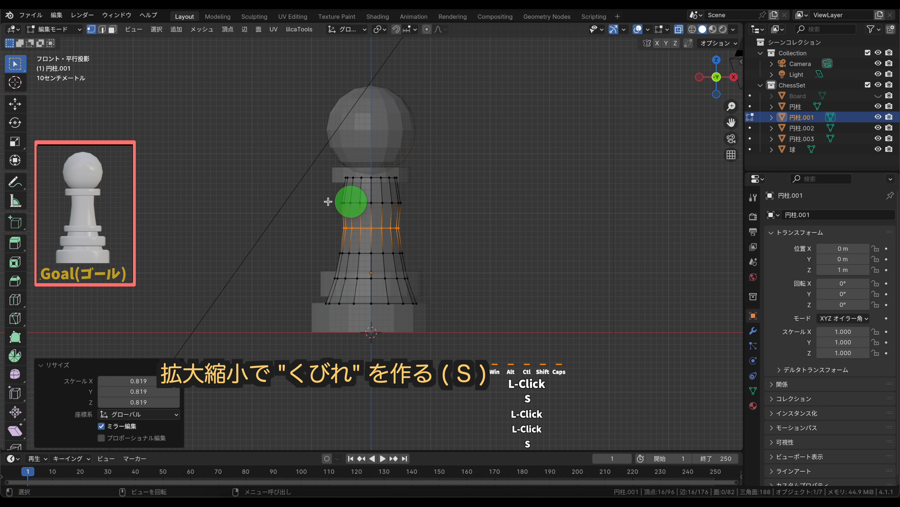
# Scale the uppermost of the body's new loops to about 0.84, then return to Object Mode and deselect the body.
pyautogui.moveTo(305, 211); pyautogui.dragTo(594, 161)
pyautogui.click(532, 200)
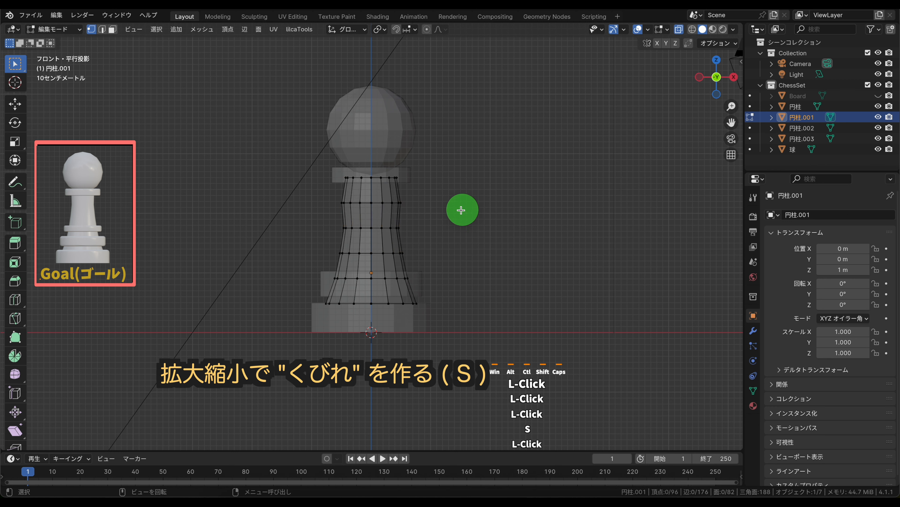
pyautogui.moveTo(292, 201); pyautogui.dragTo(460, 202)
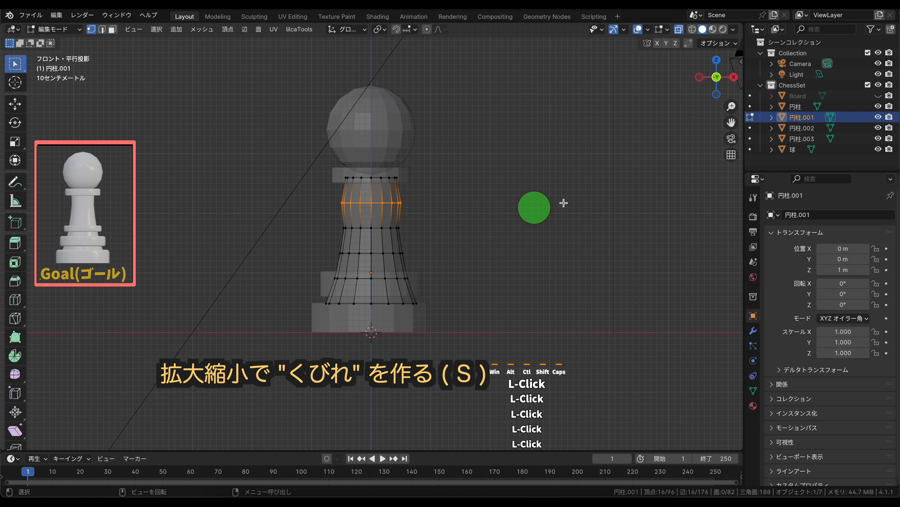
pyautogui.press('s')
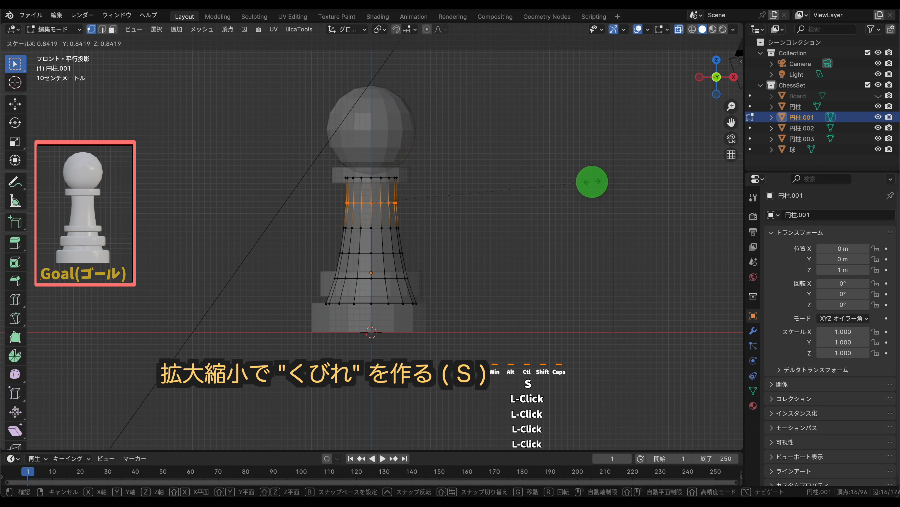
pyautogui.click(592, 181)
pyautogui.click(555, 249)
pyautogui.press('Tab')
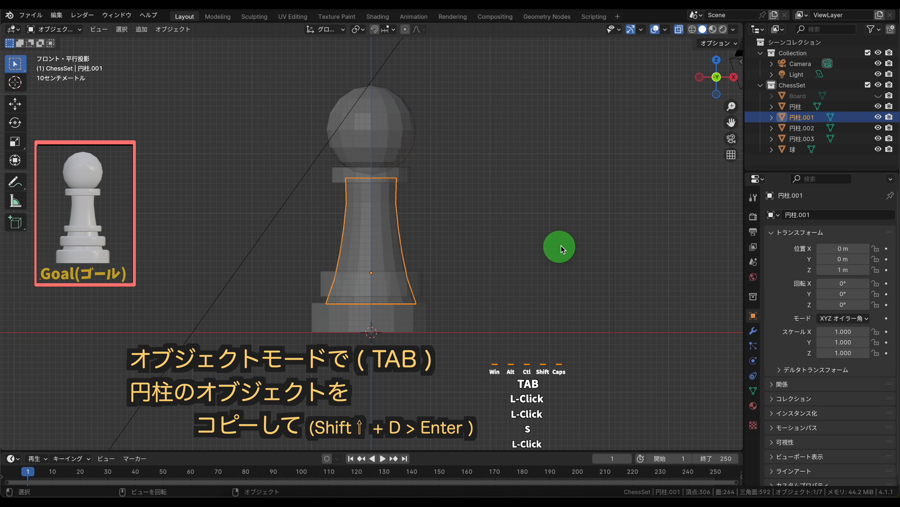
pyautogui.click(581, 245)
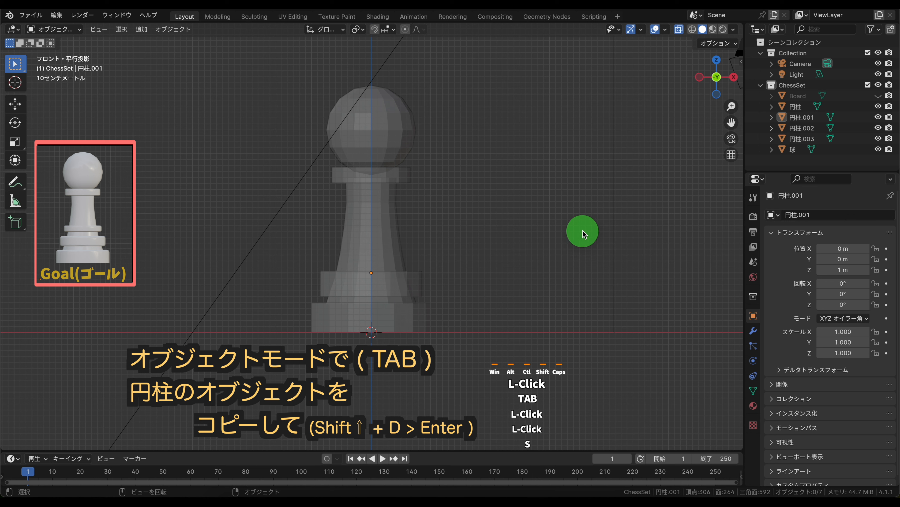
# Duplicate the second base disc in place and raise all the copy's vertices about 0.522 m along Z in Edit Mode.
pyautogui.click(383, 277)
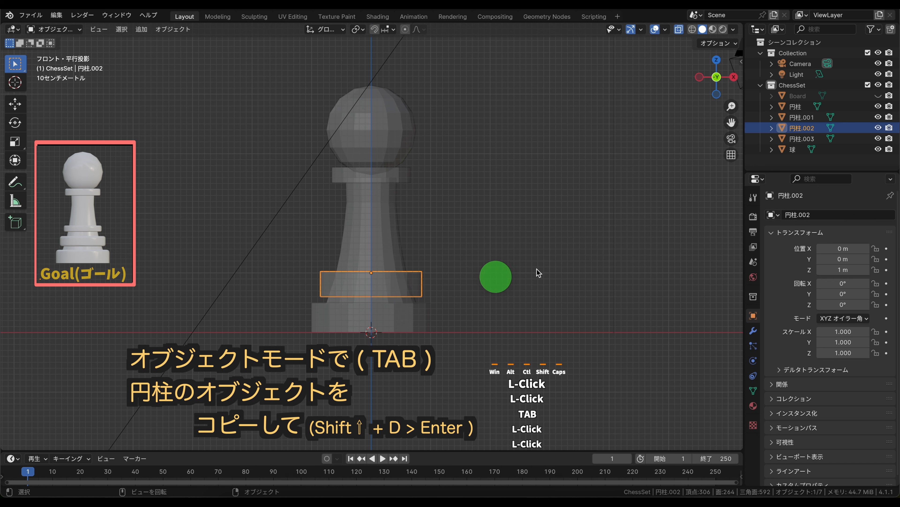
pyautogui.hotkey('shift', 'd')
pyautogui.press('Return')
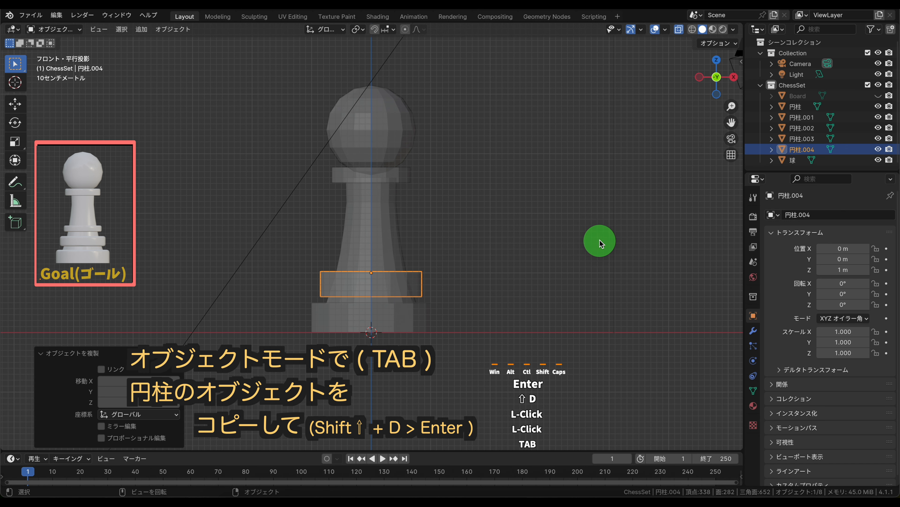
pyautogui.press('Tab')
pyautogui.press('a')
pyautogui.press('g')
pyautogui.press('z')
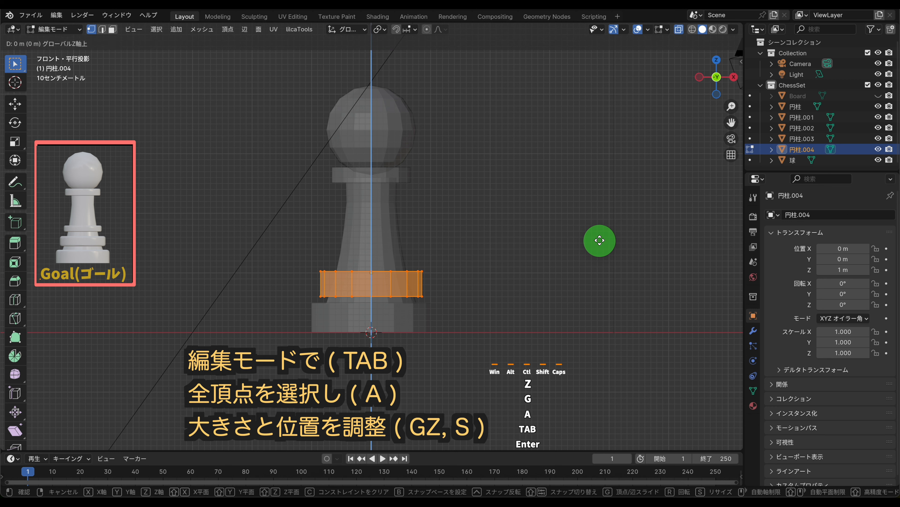
pyautogui.click(607, 210)
# Scale the copied disc uniformly to 0.826 and thin it to 0.66 along Z.
pyautogui.press('s')
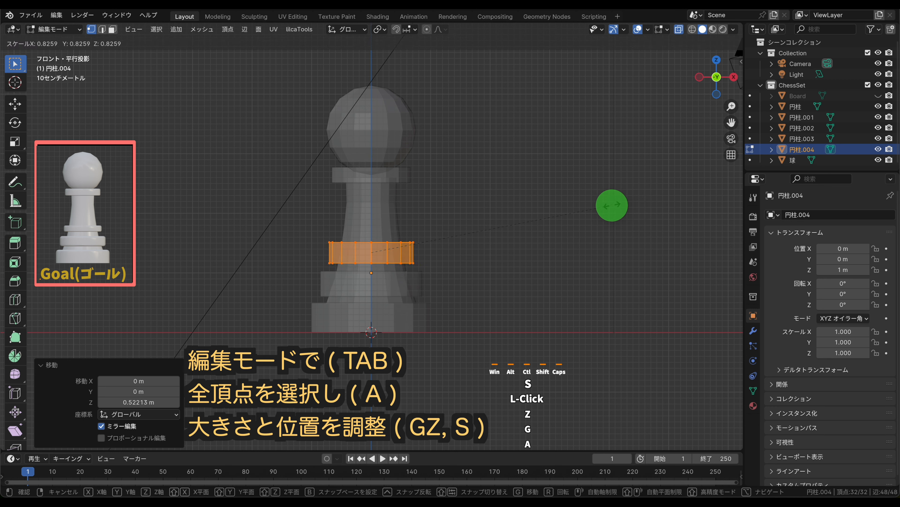
pyautogui.click(612, 205)
pyautogui.press('s')
pyautogui.press('z')
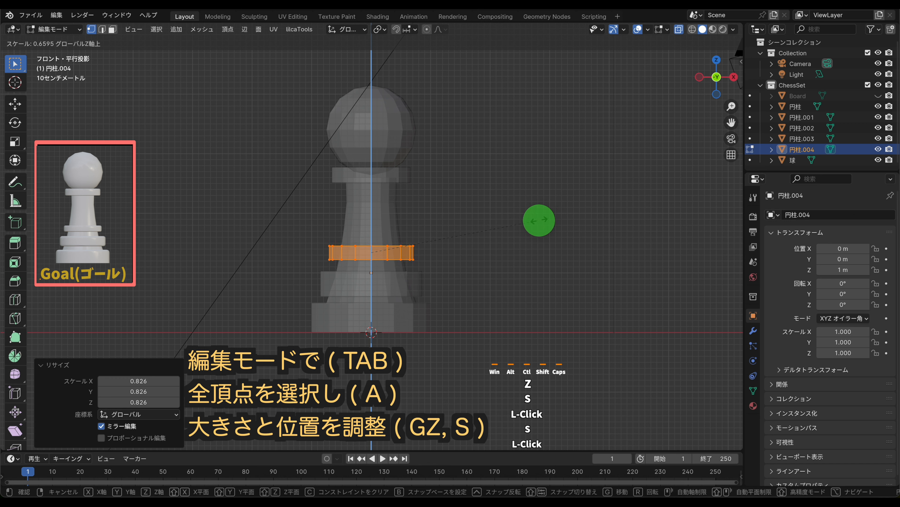
pyautogui.click(539, 220)
# Lower the copied disc slightly along Z towards the disc beneath it and return to Object Mode.
pyautogui.press('g')
pyautogui.press('z')
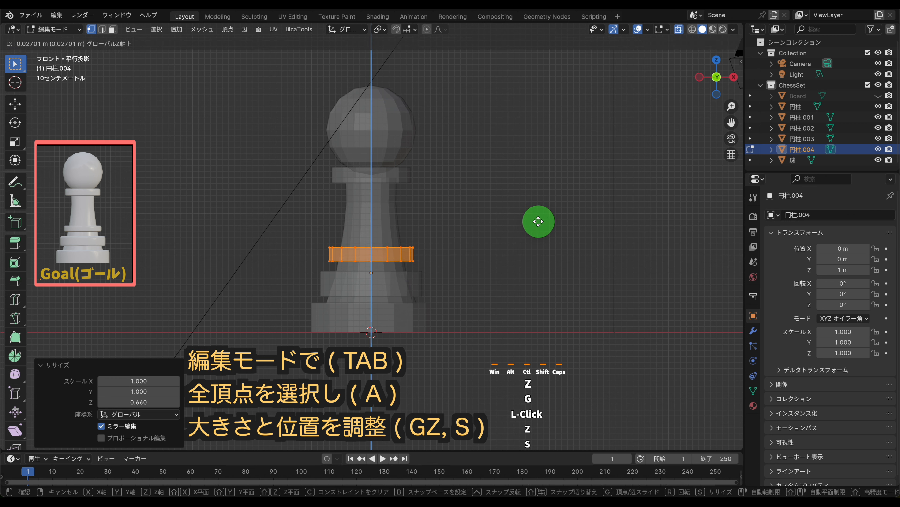
pyautogui.click(536, 222)
pyautogui.click(521, 274)
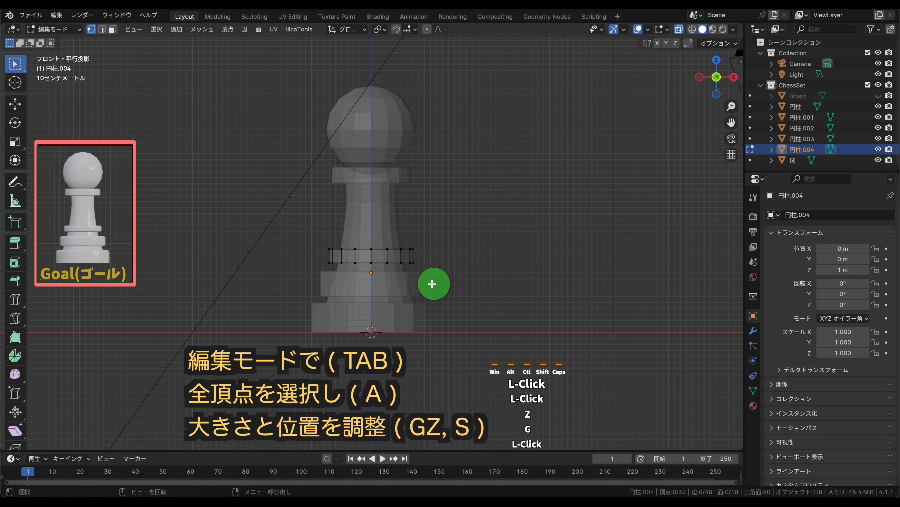
pyautogui.press('Tab')
# Thin the second base disc by scaling all its vertices to 0.894 along Z in Edit Mode.
pyautogui.click(386, 284)
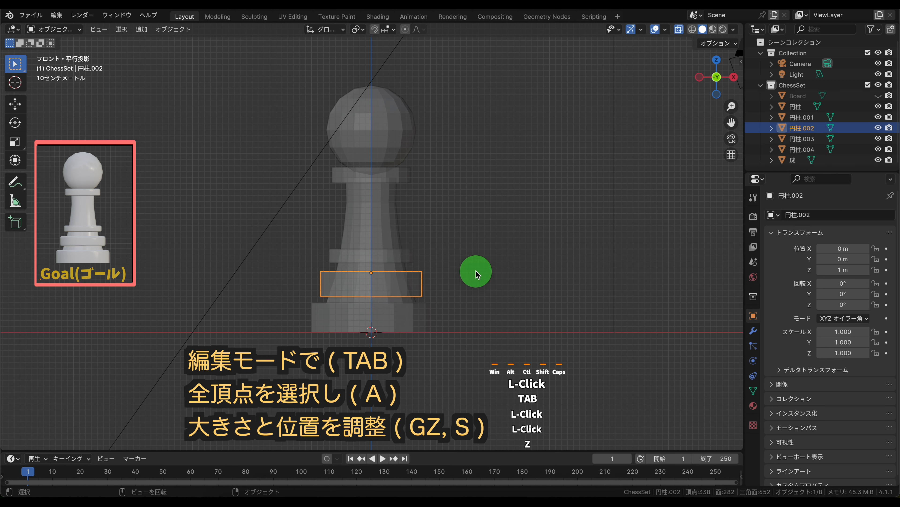
pyautogui.press('Tab')
pyautogui.press('a')
pyautogui.press('s')
pyautogui.press('z')
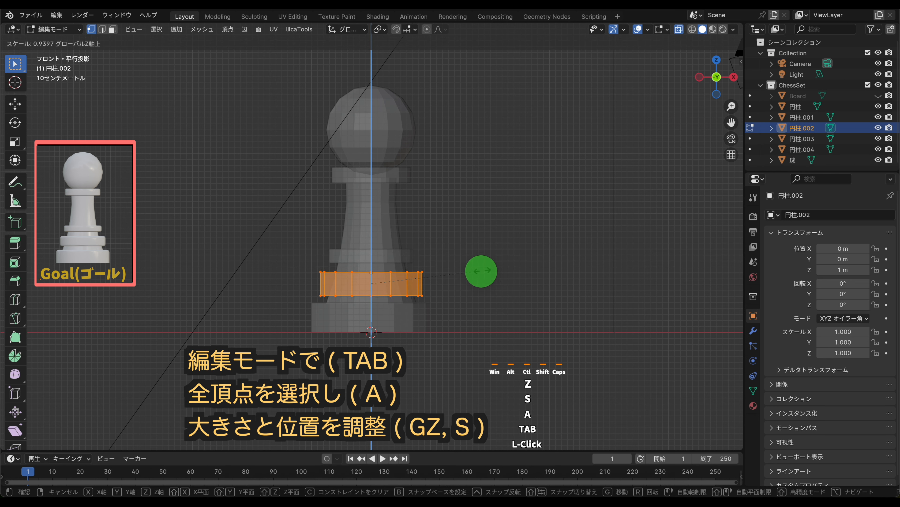
pyautogui.click(476, 272)
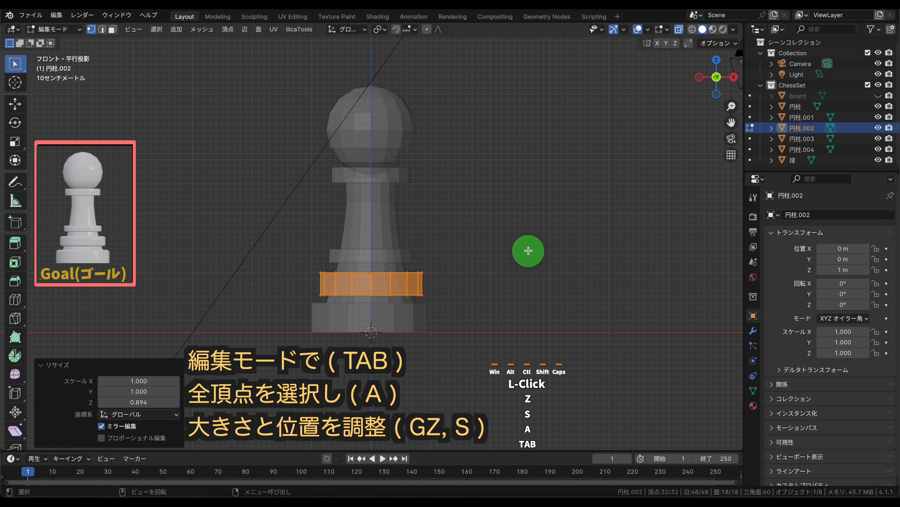
# Deselect the second base disc's vertices, return to Object Mode and turn off X-ray display.
pyautogui.click(527, 249)
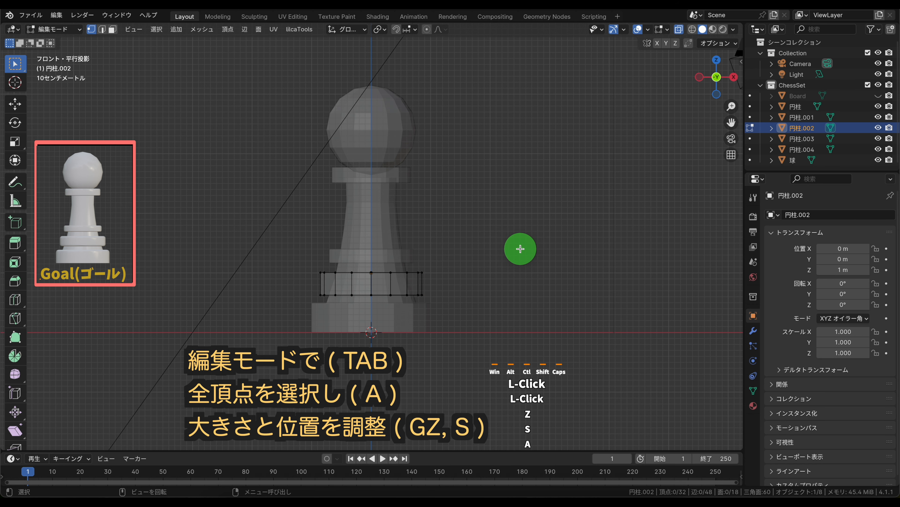
pyautogui.press('Tab')
pyautogui.click(499, 217)
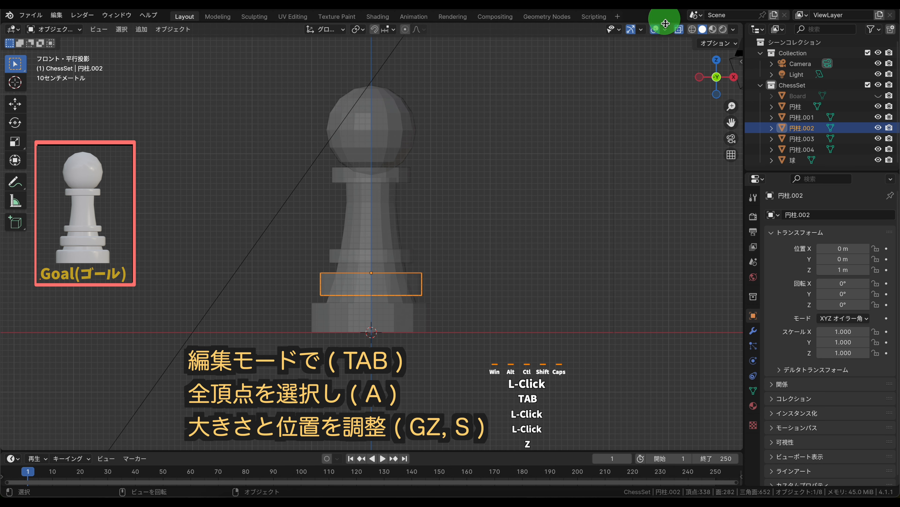
pyautogui.click(679, 29)
pyautogui.moveTo(525, 146); pyautogui.dragTo(563, 169, button='middle')
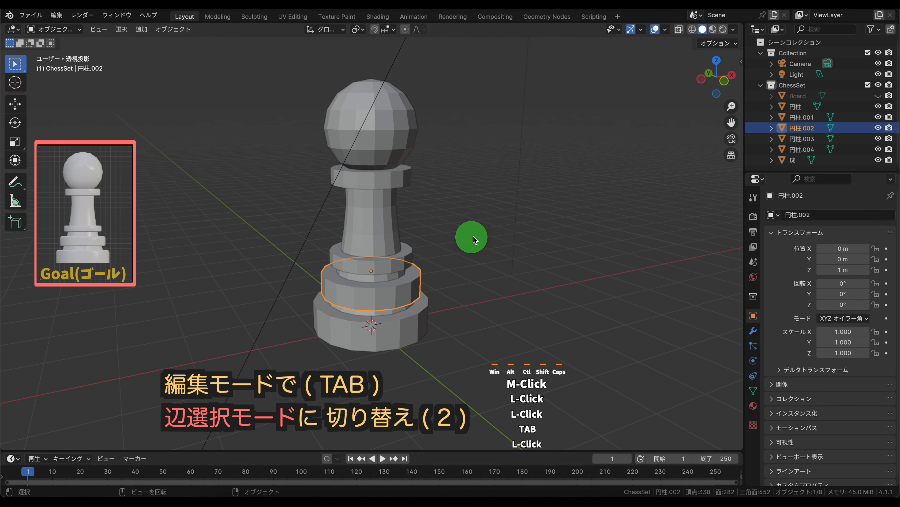
pyautogui.scroll(3, 468, 227)
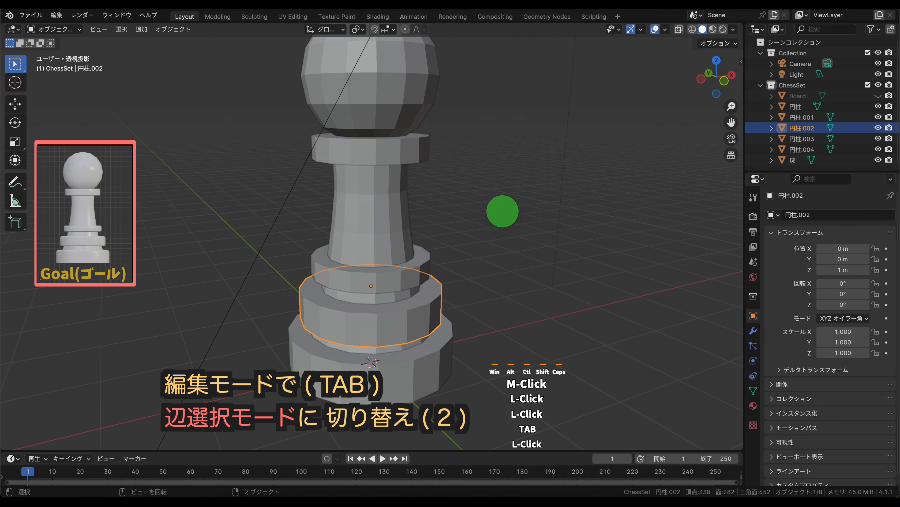
pyautogui.press('Tab')
pyautogui.moveTo(495, 180); pyautogui.dragTo(498, 184, button='middle')
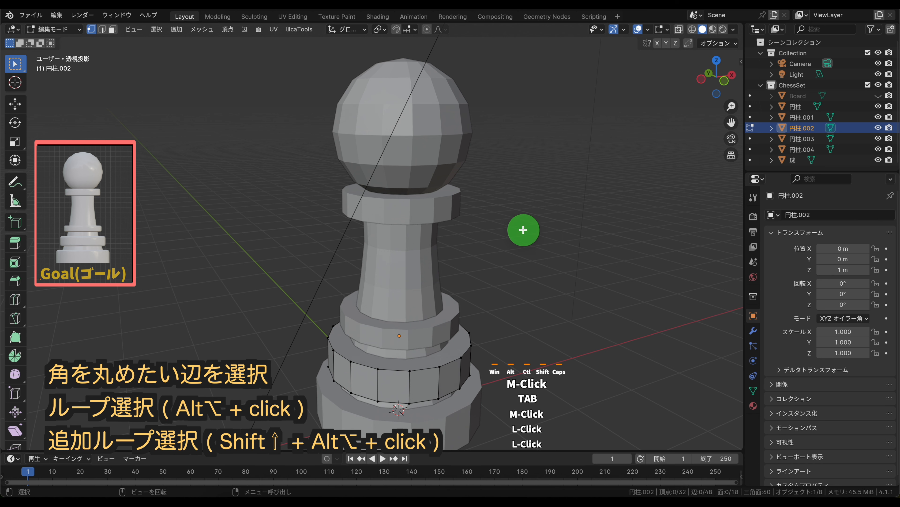
pyautogui.press('Tab')
# Select the upper and lower rim edge loops of the collar below the head in edge select mode.
pyautogui.click(426, 196)
pyautogui.press('Tab')
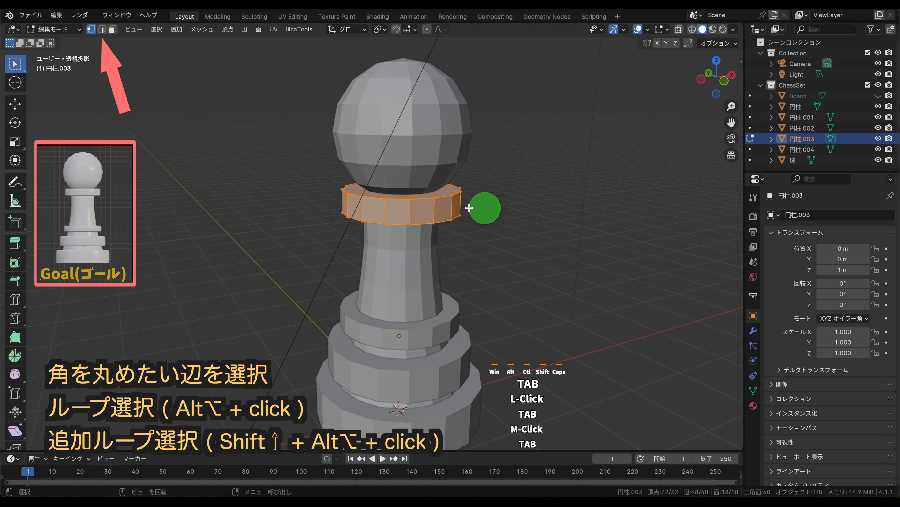
pyautogui.keyDown('alt'); pyautogui.click(433, 212); pyautogui.keyUp('alt')
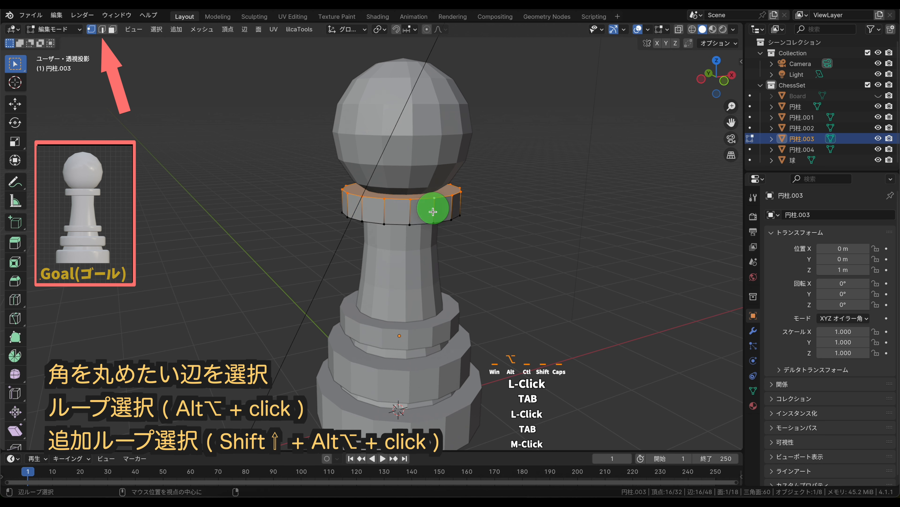
pyautogui.keyDown('alt'); pyautogui.keyDown('shift'); pyautogui.click(420, 224); pyautogui.keyUp('shift'); pyautogui.keyUp('alt')
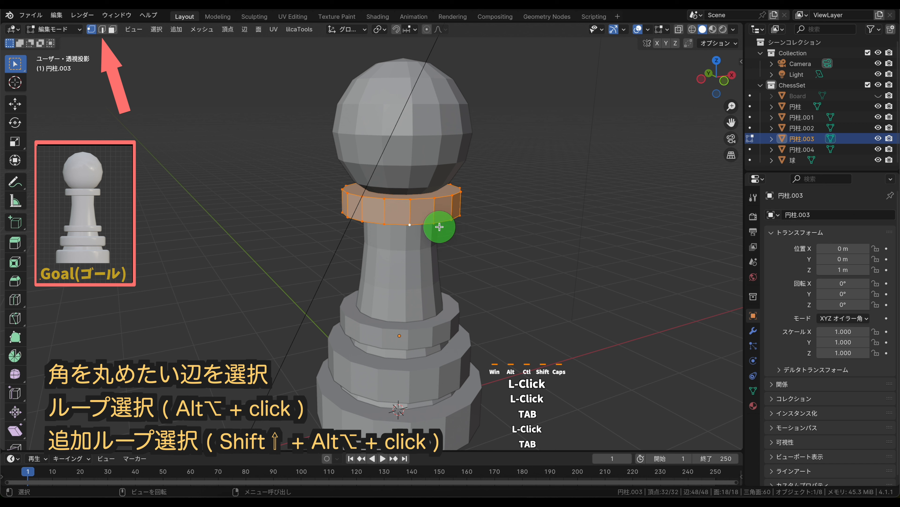
pyautogui.press('2')
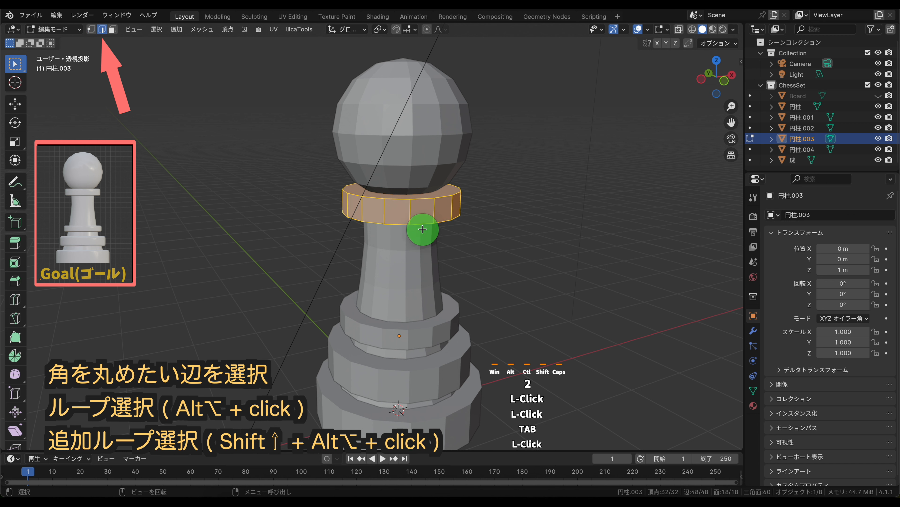
pyautogui.click(424, 200)
pyautogui.keyDown('alt'); pyautogui.click(422, 208); pyautogui.keyUp('alt')
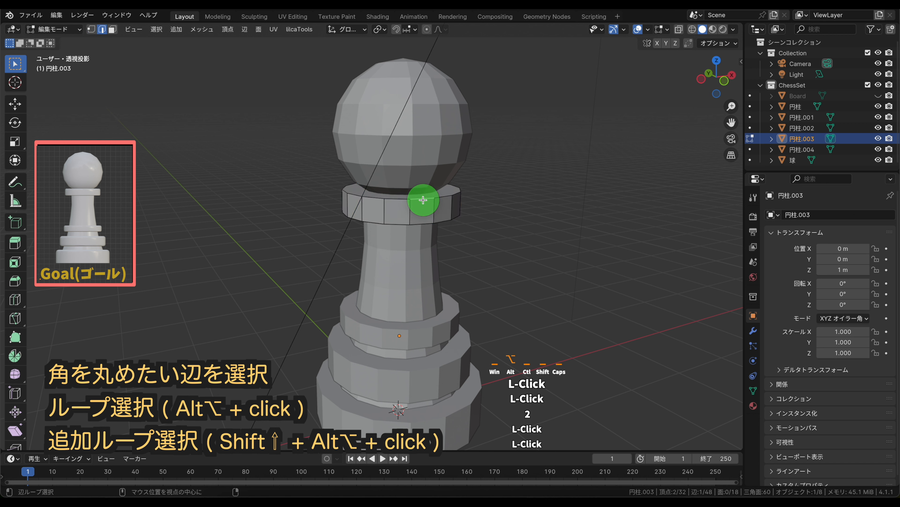
pyautogui.keyDown('alt'); pyautogui.keyDown('shift'); pyautogui.click(419, 222); pyautogui.keyUp('shift'); pyautogui.keyUp('alt')
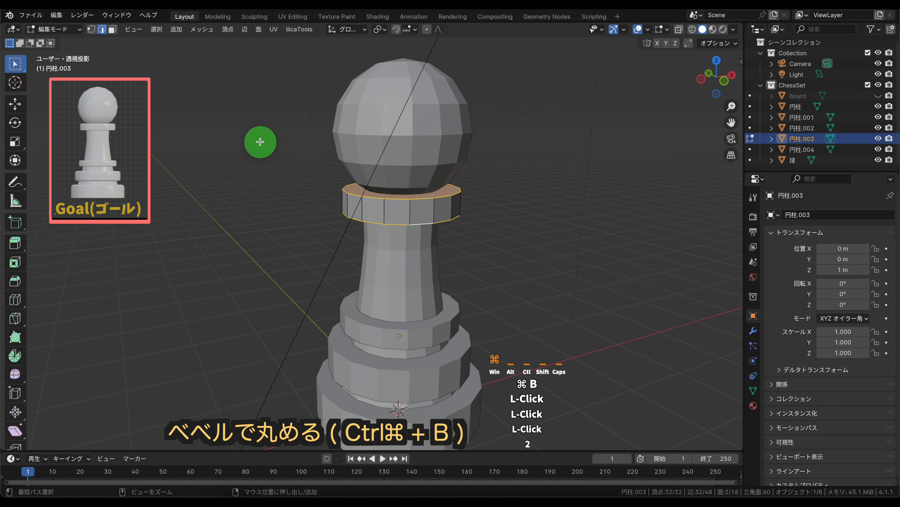
# Bevel both collar rims with a width of about 0.0411 m and 2 segments, and return to Object Mode.
pyautogui.hotkey('ctrl', 'b')
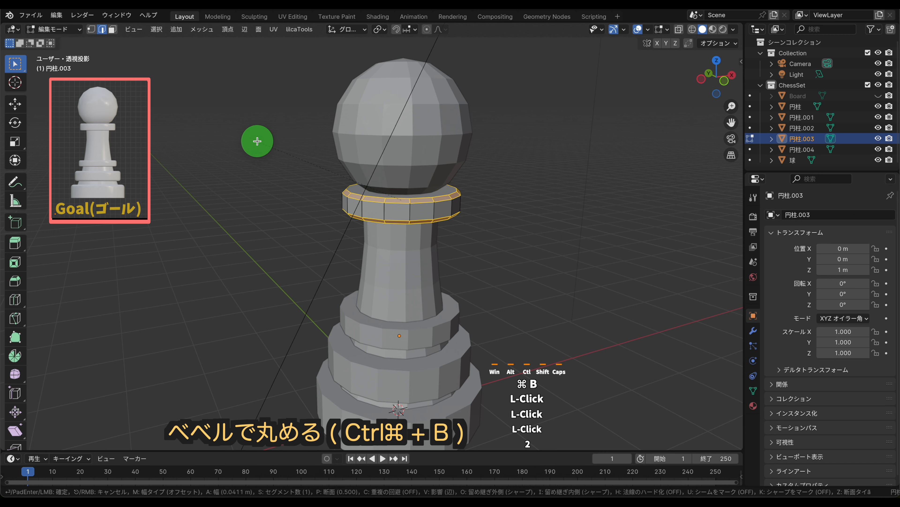
pyautogui.click(257, 141)
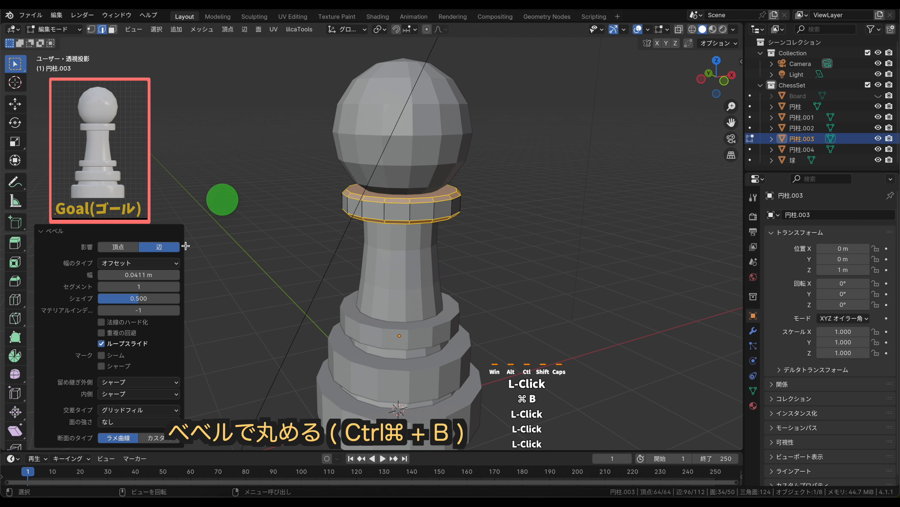
pyautogui.click(178, 287)
pyautogui.press('Tab')
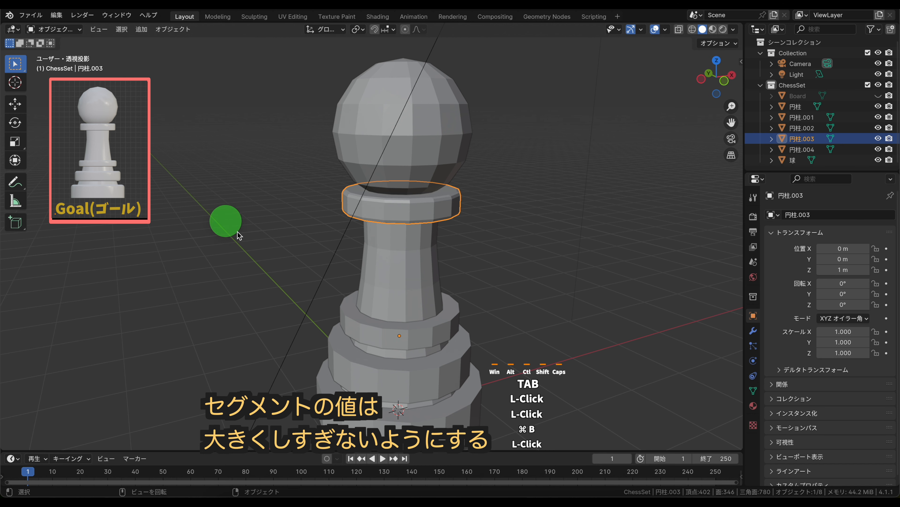
# Bevel the upper and lower rim edge loops of the thin third base disc, about 0.0484 m wide with 2 segments.
pyautogui.keyDown('shift'); pyautogui.moveTo(529, 288); pyautogui.dragTo(517, 234, button='middle'); pyautogui.keyUp('shift')
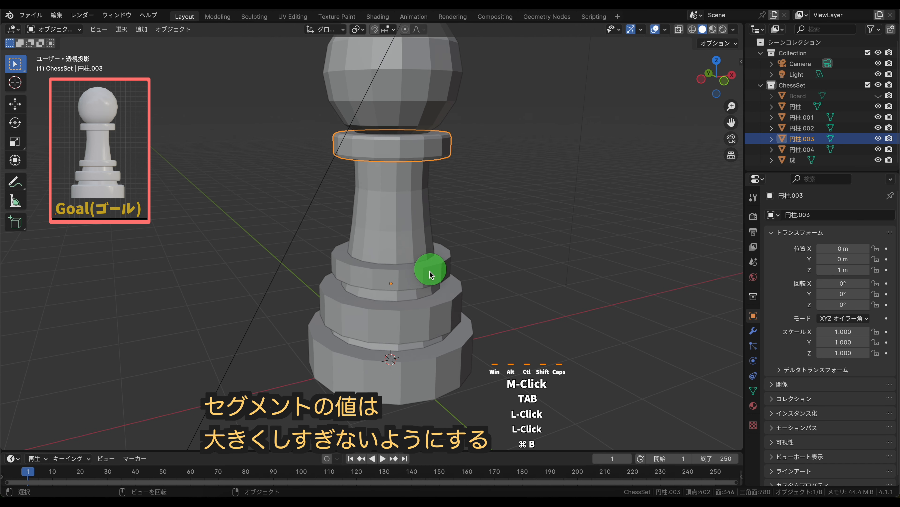
pyautogui.click(429, 273)
pyautogui.press('Tab')
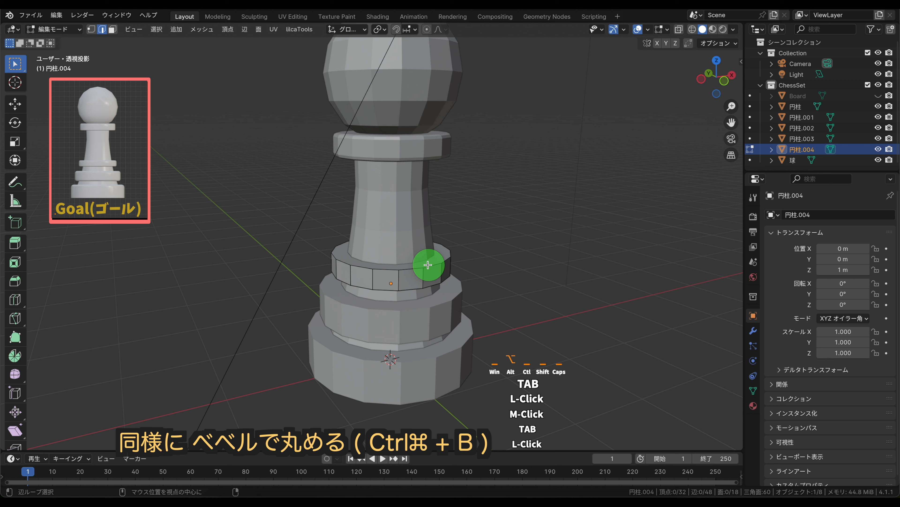
pyautogui.keyDown('alt'); pyautogui.click(430, 265); pyautogui.keyUp('alt')
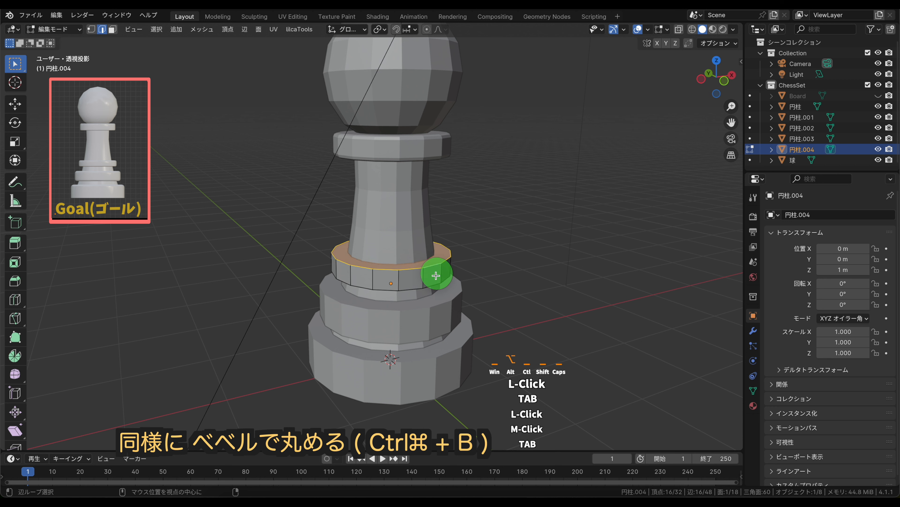
pyautogui.keyDown('alt'); pyautogui.keyDown('shift'); pyautogui.click(407, 289); pyautogui.keyUp('shift'); pyautogui.keyUp('alt')
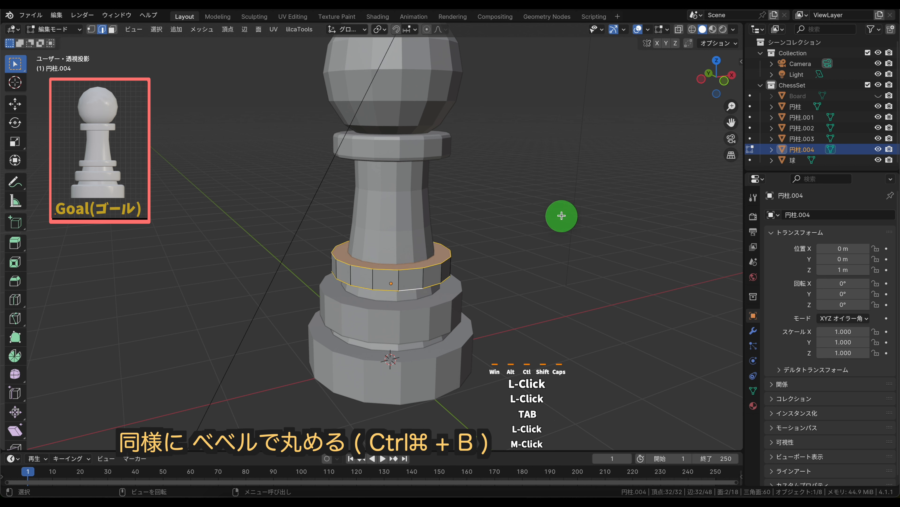
pyautogui.press('super+b')
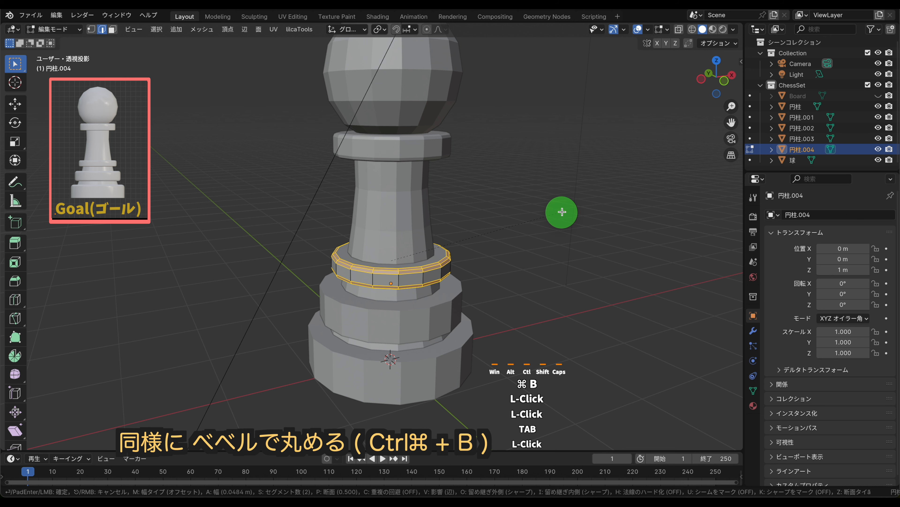
pyautogui.click(562, 212)
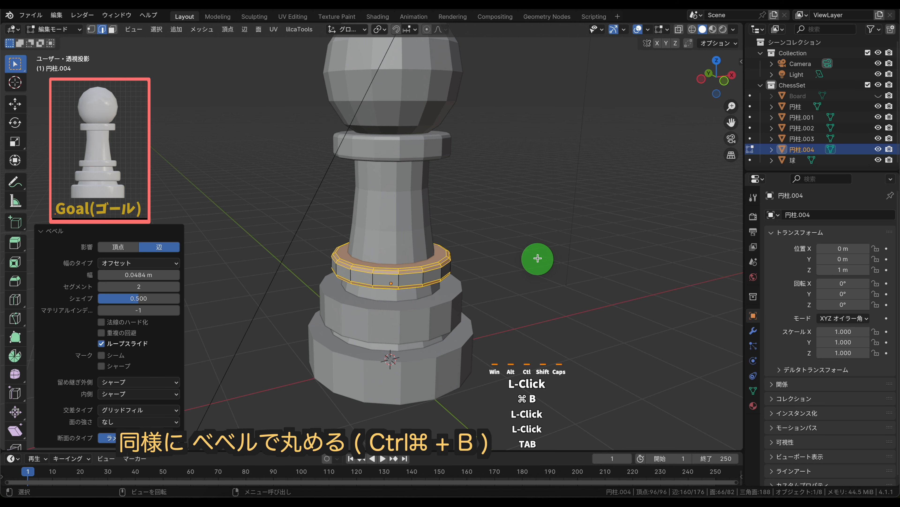
pyautogui.press('Tab')
# Bevel the upper and lower rim edge loops of the second base disc, about 0.0774 m wide with 3 segments.
pyautogui.keyDown('shift'); pyautogui.moveTo(532, 280); pyautogui.dragTo(467, 258, button='middle'); pyautogui.keyUp('shift')
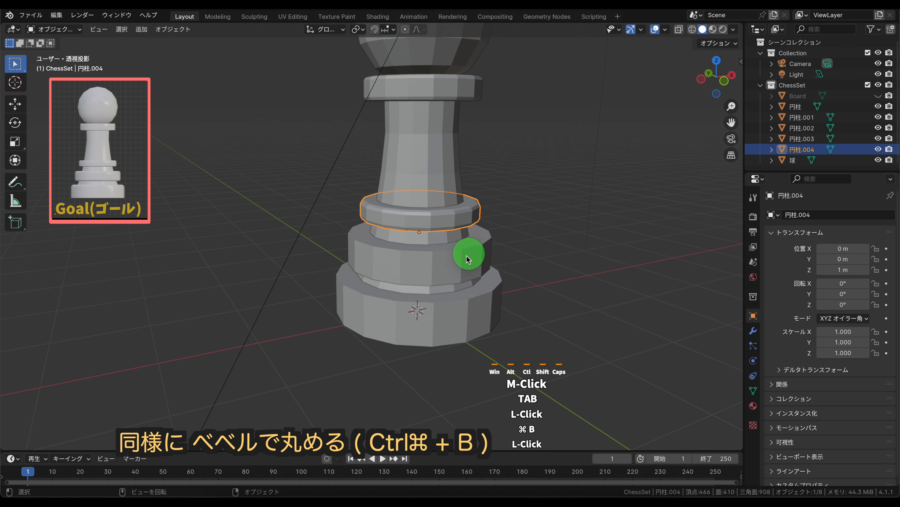
pyautogui.click(467, 257)
pyautogui.press('Tab')
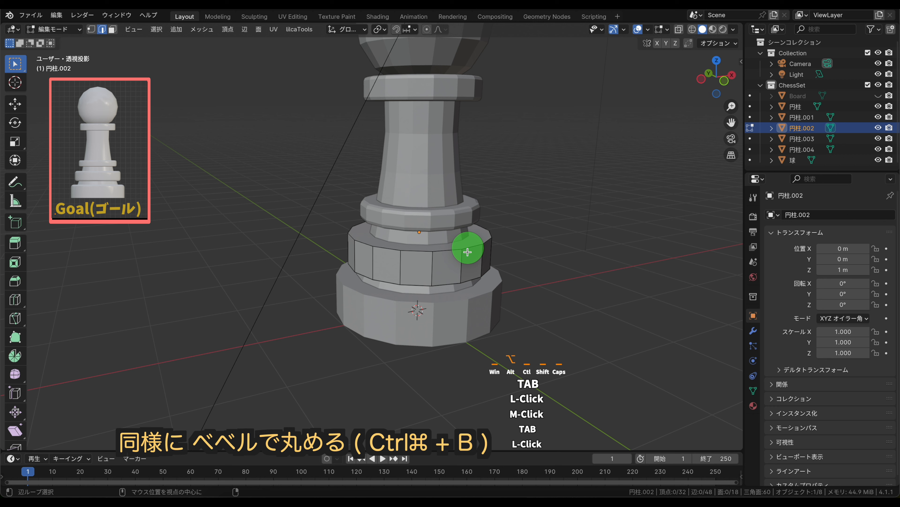
pyautogui.keyDown('alt'); pyautogui.click(476, 248); pyautogui.keyUp('alt')
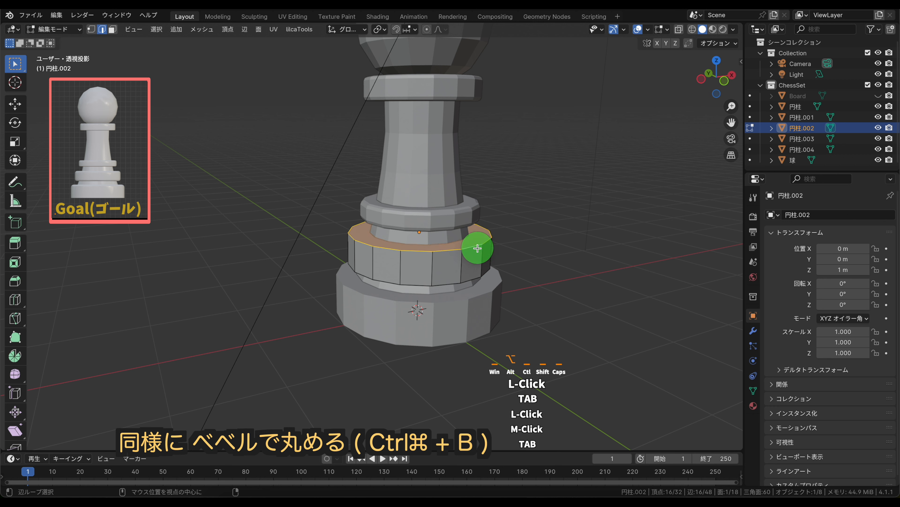
pyautogui.keyDown('alt'); pyautogui.keyDown('shift'); pyautogui.click(465, 279); pyautogui.keyUp('shift'); pyautogui.keyUp('alt')
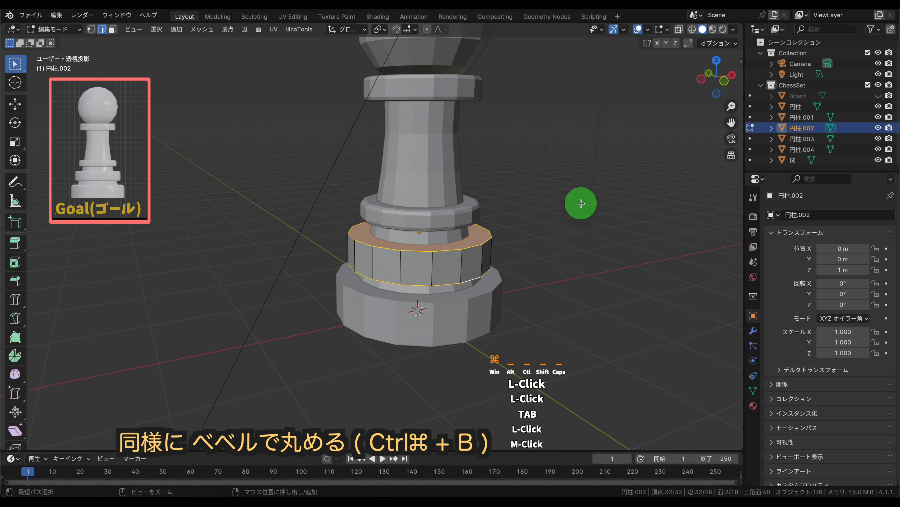
pyautogui.press('super+b')
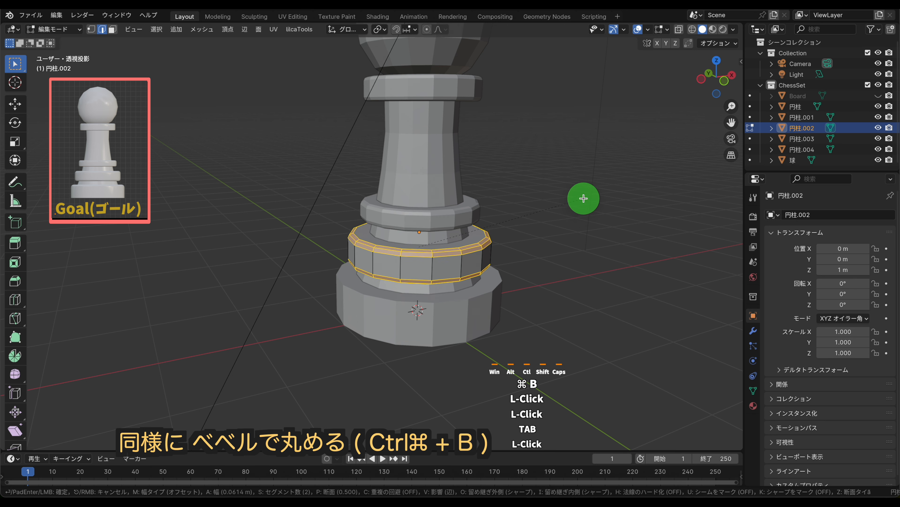
pyautogui.click(584, 198)
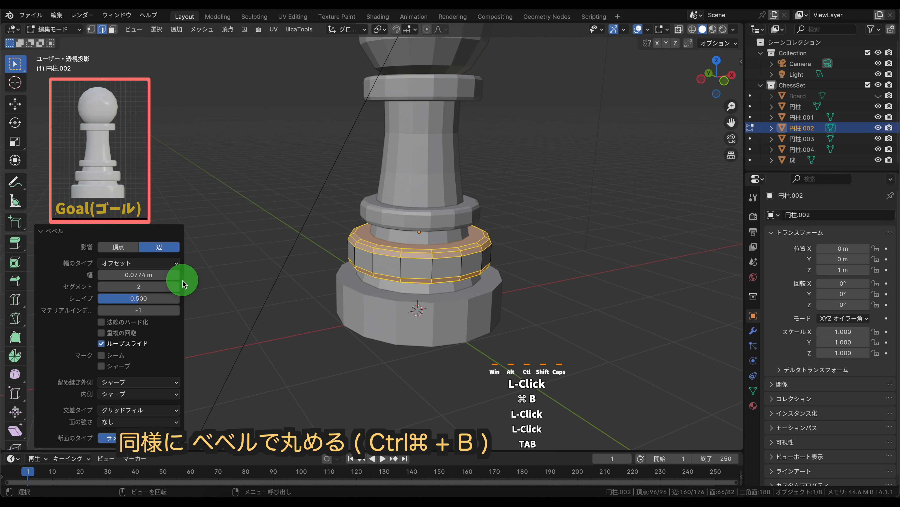
pyautogui.click(177, 287)
pyautogui.press('Tab')
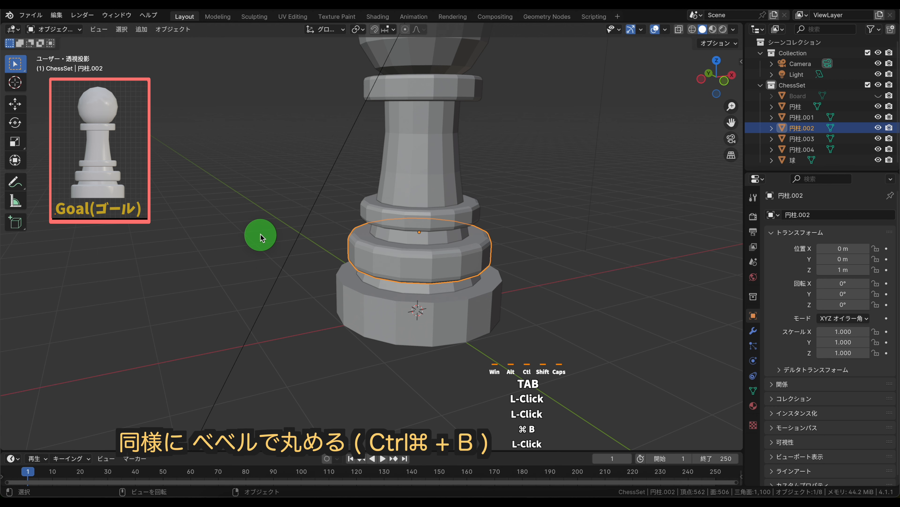
# Bevel only the upper rim edge loop of the bottom base cylinder, about 0.1 m wide with 3 segments, and deselect it in Object Mode.
pyautogui.click(273, 247)
pyautogui.click(384, 302)
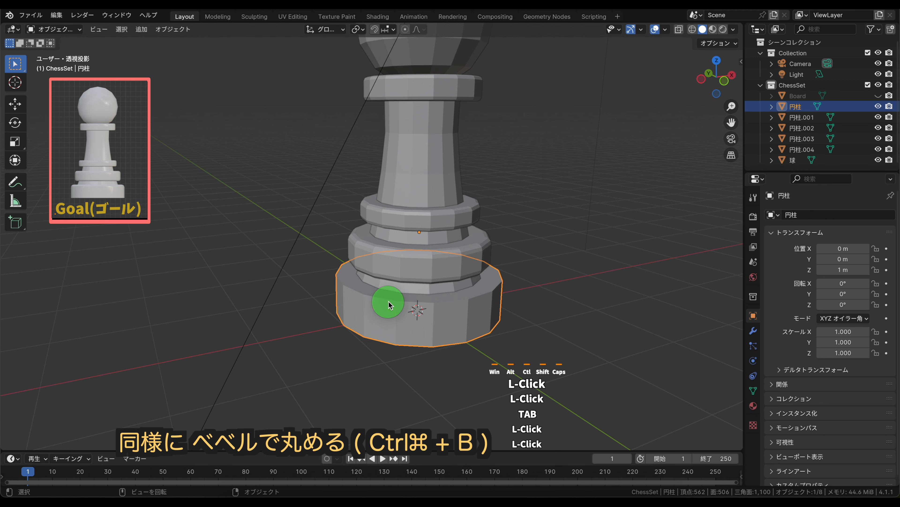
pyautogui.press('Tab')
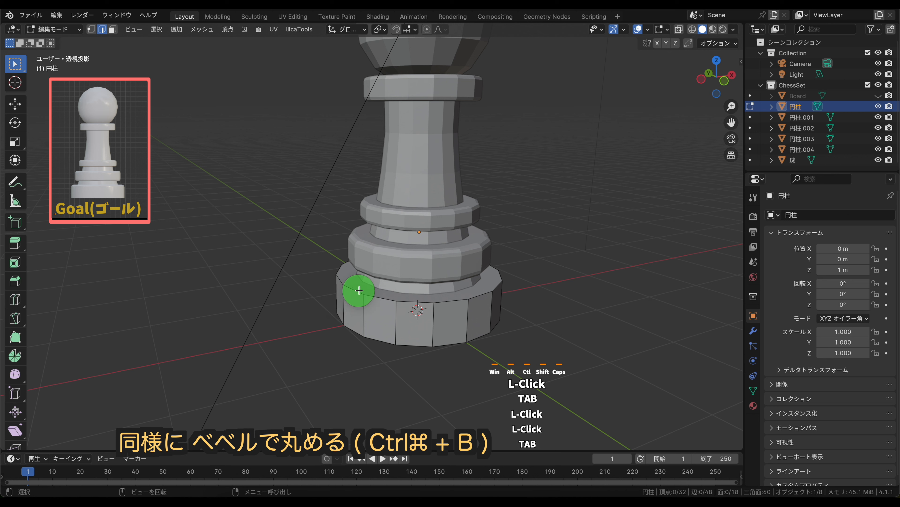
pyautogui.keyDown('alt'); pyautogui.click(361, 292); pyautogui.keyUp('alt')
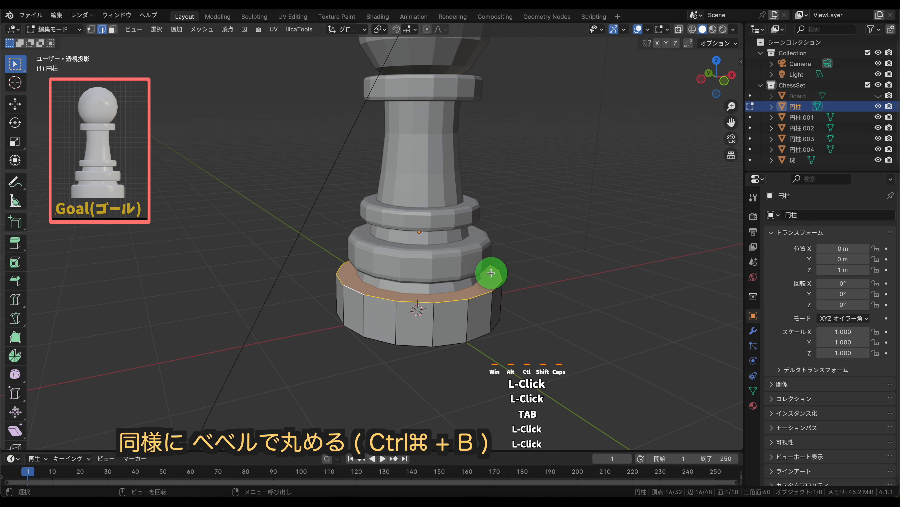
pyautogui.hotkey('ctrl', 'b')
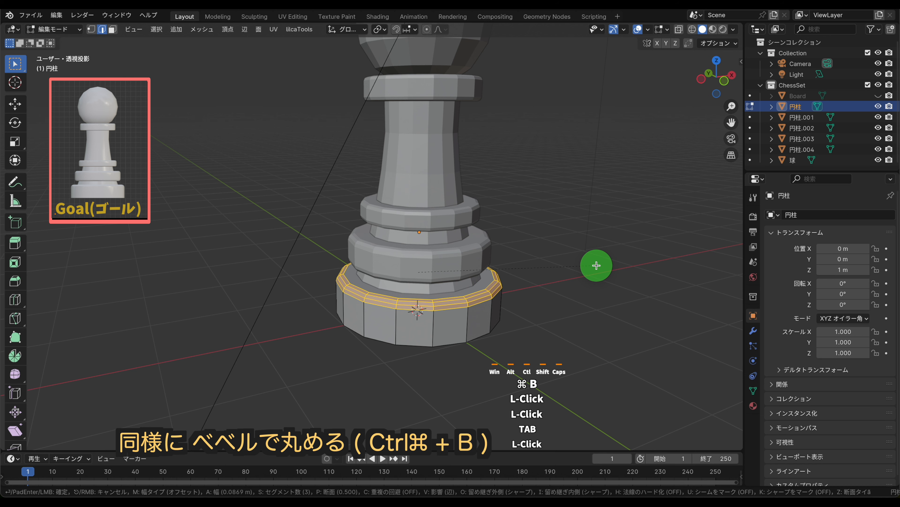
pyautogui.click(597, 265)
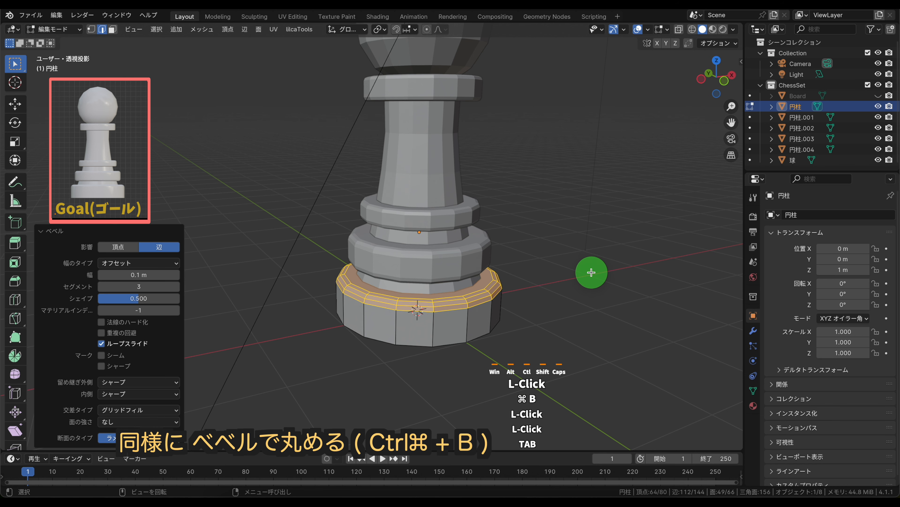
pyautogui.press('Tab')
pyautogui.click(590, 260)
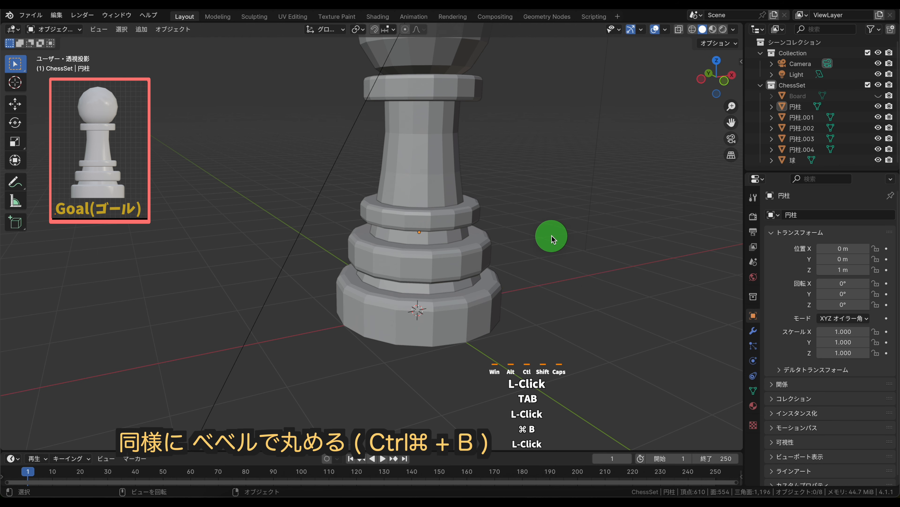
# Hide the bottom base cylinder and show it again.
pyautogui.scroll(-2, 589, 191)
pyautogui.scroll(-1, 567, 183)
pyautogui.moveTo(512, 159); pyautogui.dragTo(493, 165, button='middle')
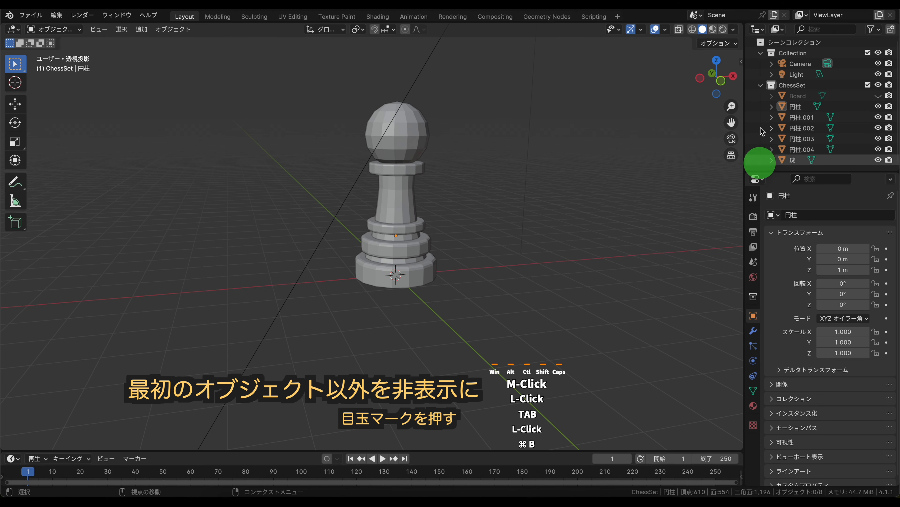
pyautogui.click(876, 106)
pyautogui.click(875, 107)
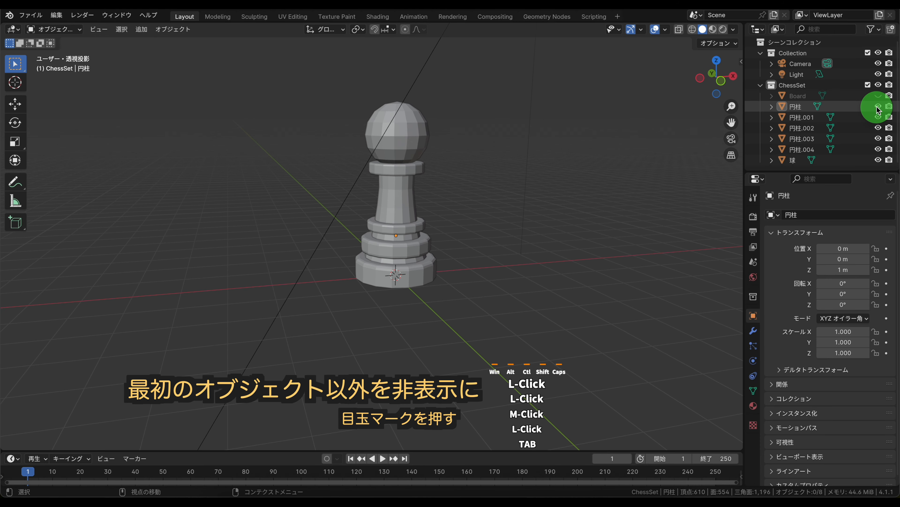
# Hide the stem, collar, upper base discs and sphere head (円柱.001 to 円柱.004 and 球), leaving only the bottom base cylinder.
pyautogui.click(877, 118)
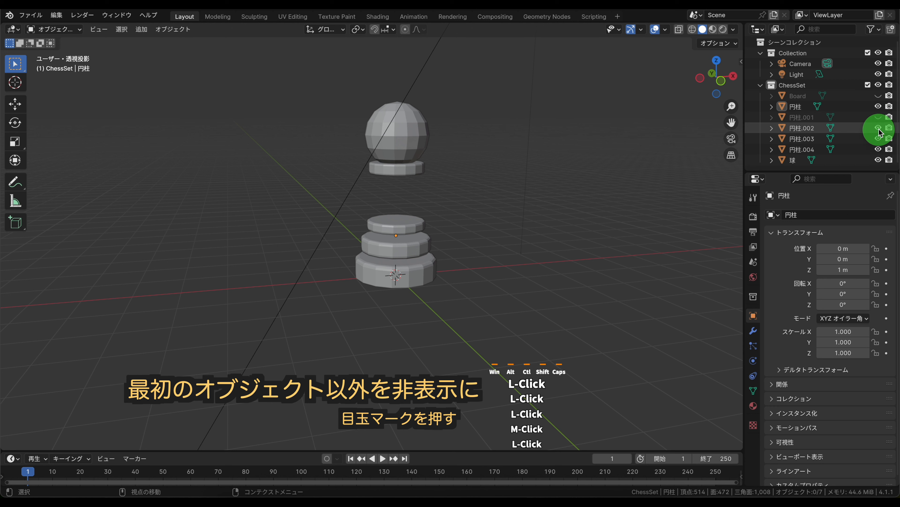
pyautogui.click(879, 128)
pyautogui.click(878, 139)
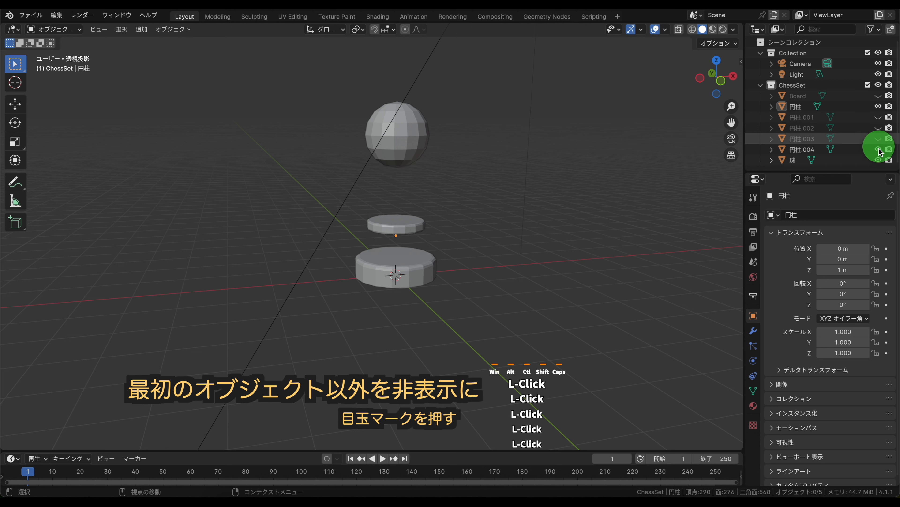
pyautogui.click(878, 149)
pyautogui.click(877, 160)
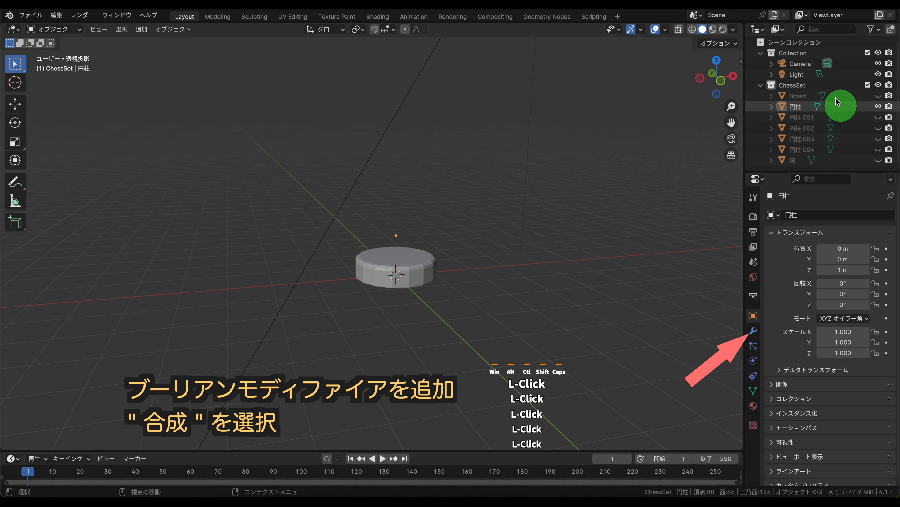
# Add a Boolean modifier to the bottom base cylinder 円柱 and set its operation to Union (合成).
pyautogui.click(800, 108)
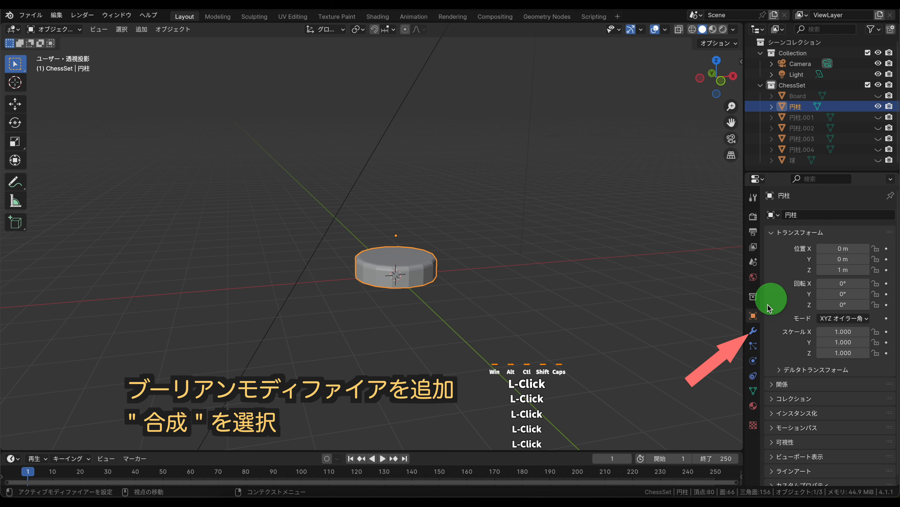
pyautogui.click(753, 331)
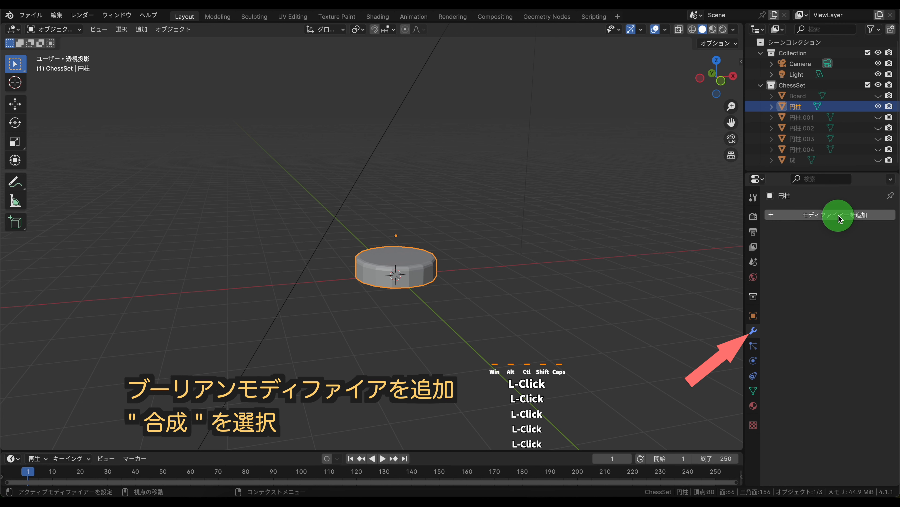
pyautogui.click(827, 216)
pyautogui.moveTo(798, 244)
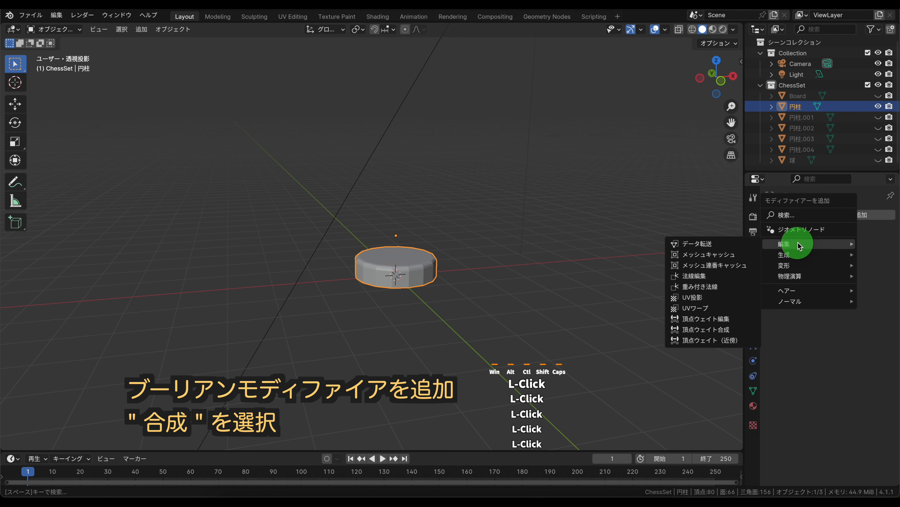
pyautogui.moveTo(792, 259)
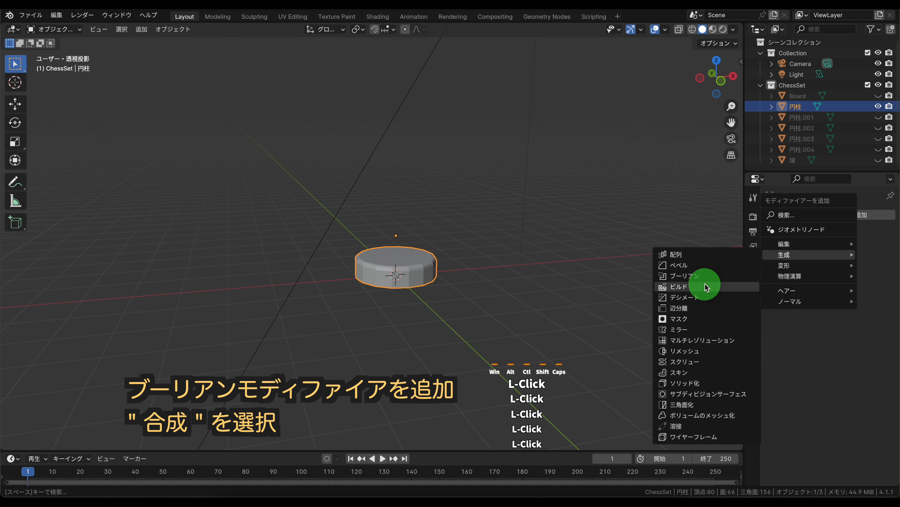
pyautogui.click(708, 276)
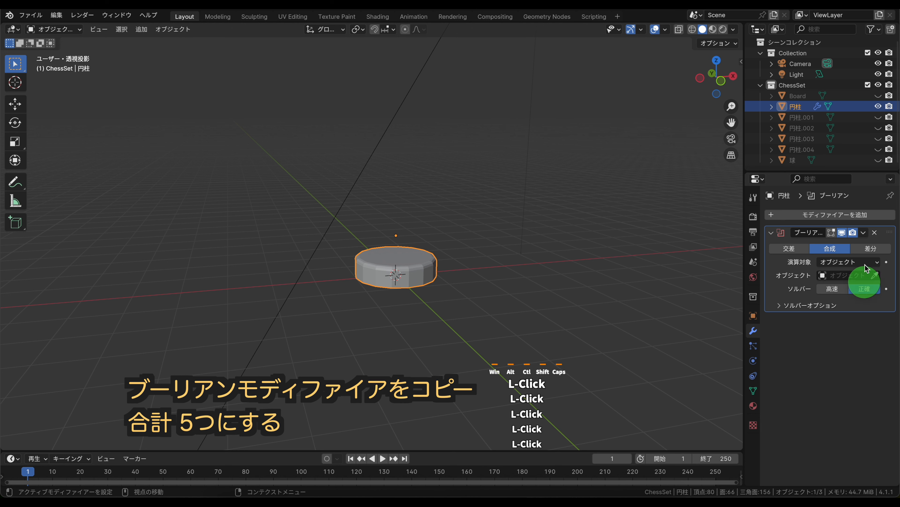
# Duplicate the Union Boolean modifier four times on the bottom base cylinder to make five in total.
pyautogui.click(864, 232)
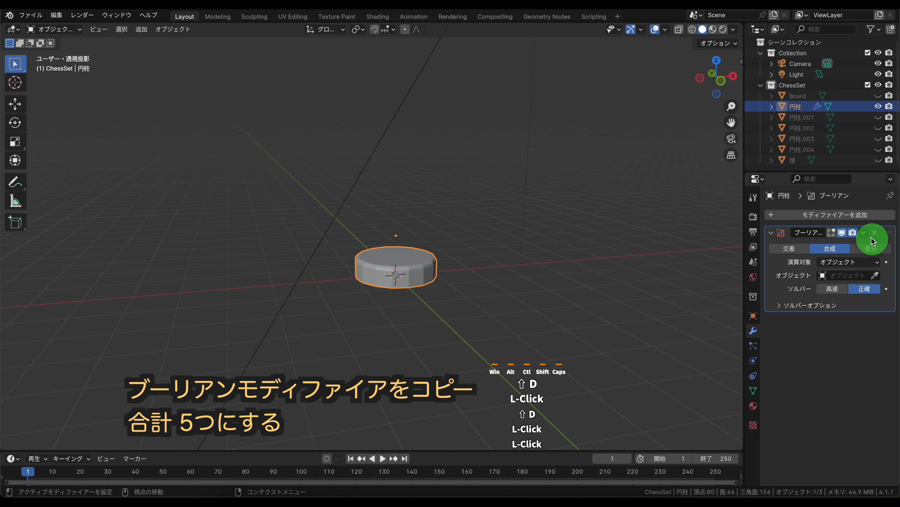
pyautogui.click(864, 233)
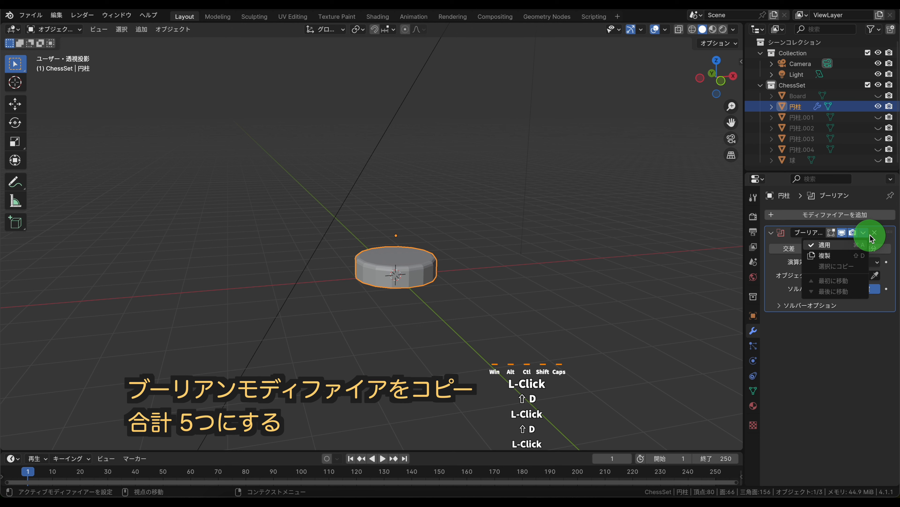
pyautogui.click(859, 255)
pyautogui.click(863, 233)
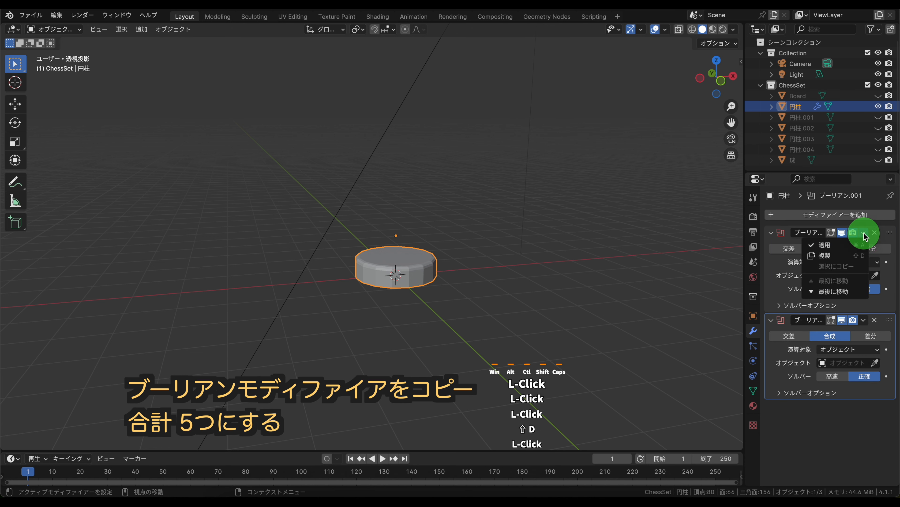
pyautogui.click(860, 255)
pyautogui.click(864, 234)
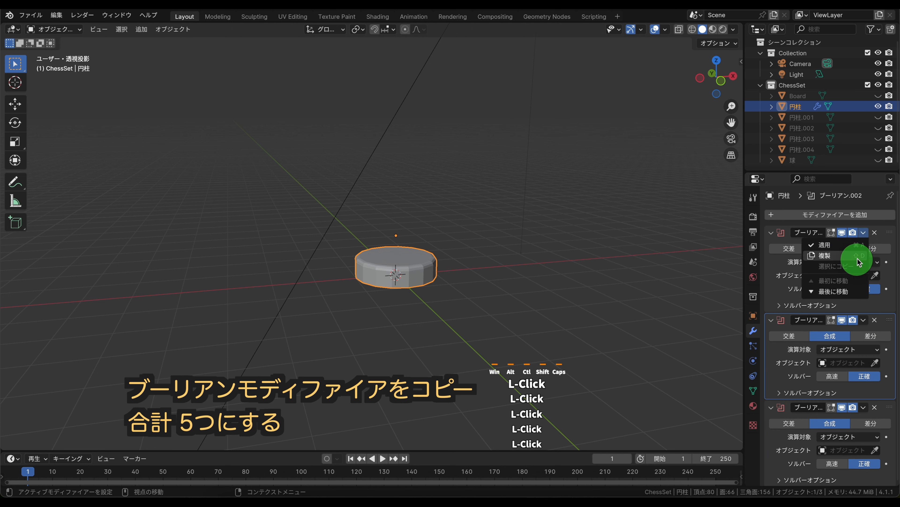
pyautogui.click(860, 253)
pyautogui.click(864, 234)
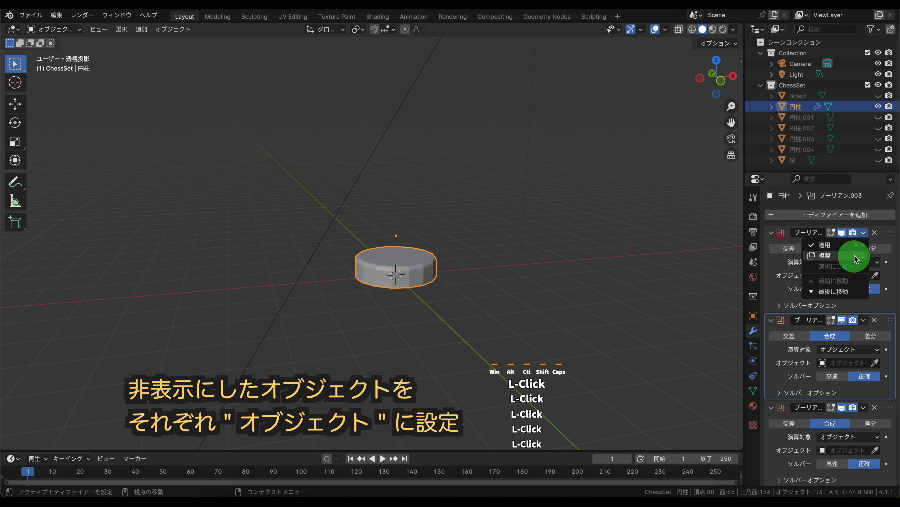
pyautogui.click(855, 256)
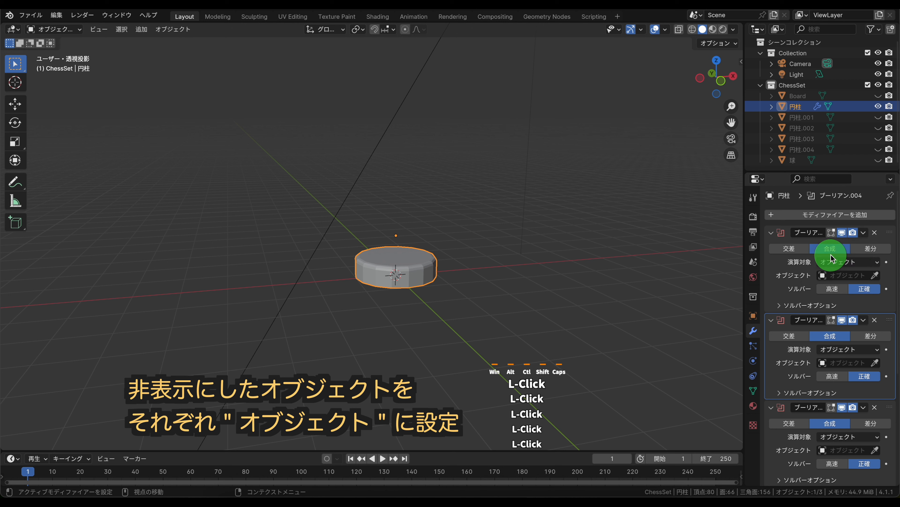
# Assign 円柱.001 and 円柱.002 as the objects of the first and second Boolean modifiers.
pyautogui.click(875, 276)
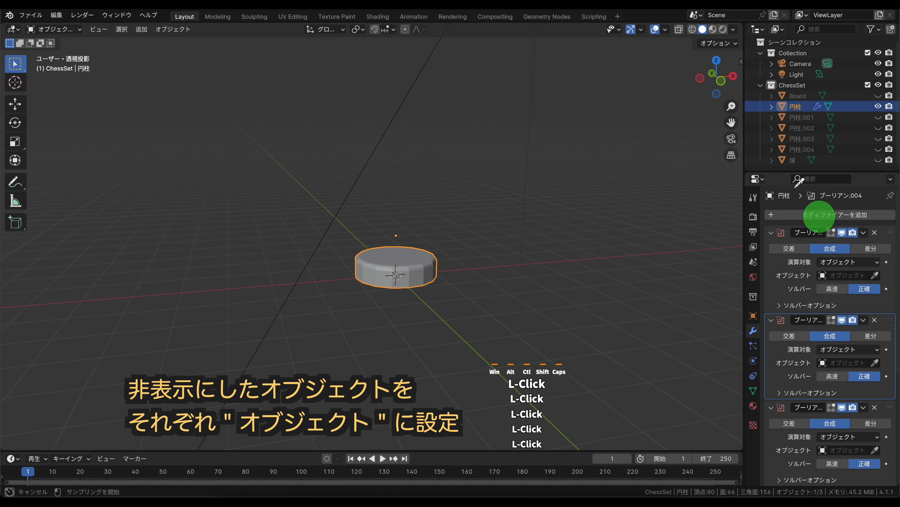
pyautogui.click(809, 113)
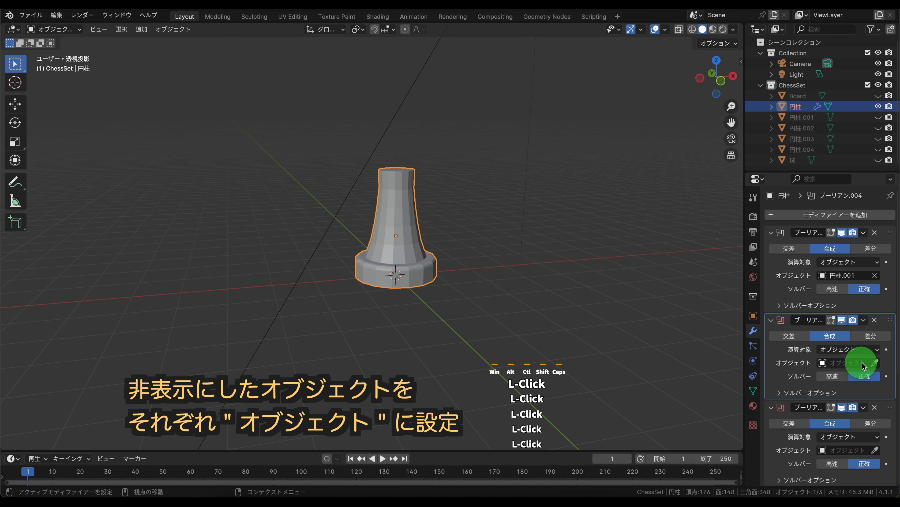
pyautogui.click(875, 363)
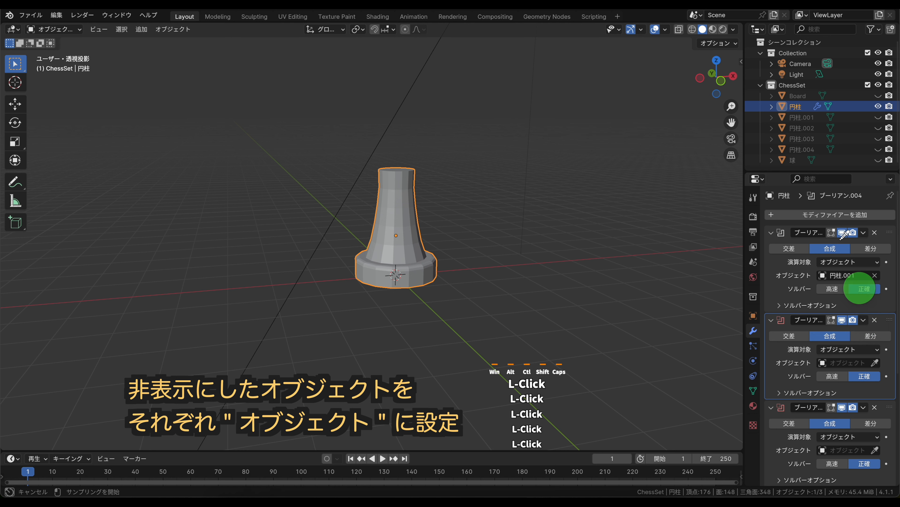
pyautogui.click(812, 133)
# Assign 円柱.003, 円柱.004 and 球 as the objects of the third, fourth and fifth Boolean modifiers.
pyautogui.moveTo(898, 279); pyautogui.dragTo(893, 350)
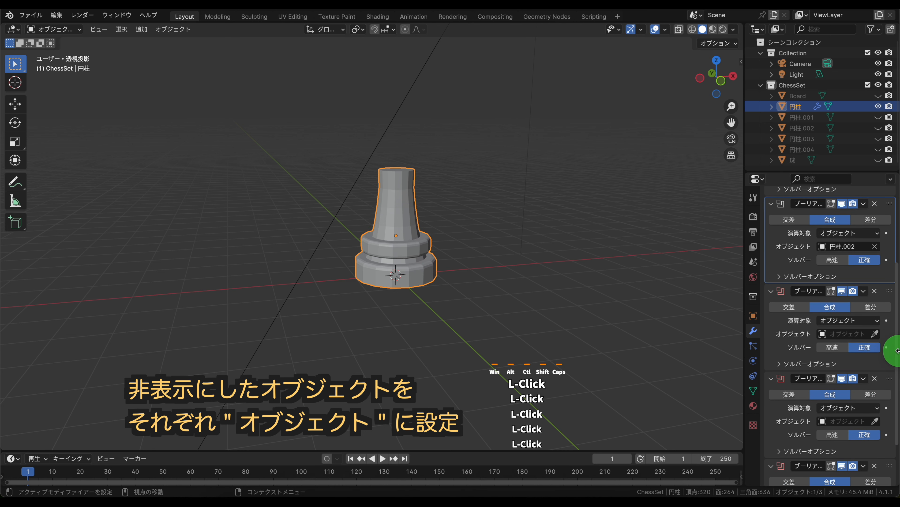
pyautogui.click(874, 337)
pyautogui.click(812, 137)
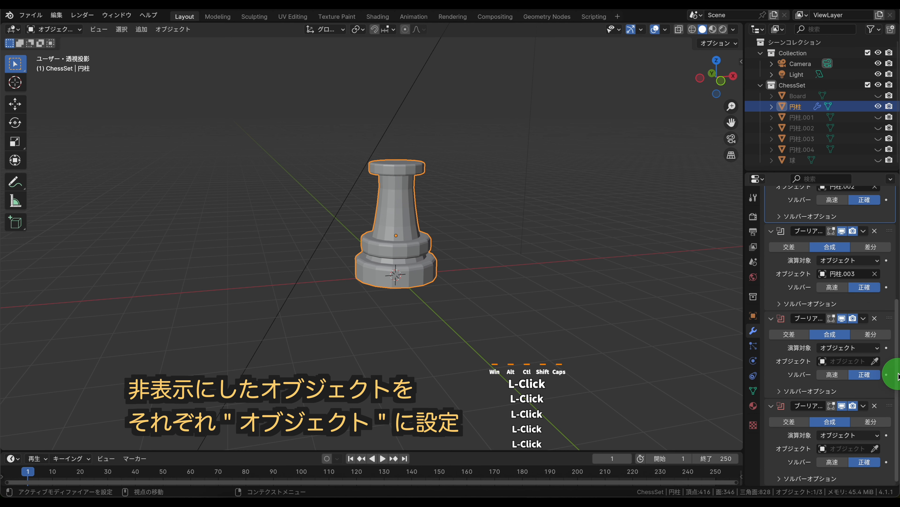
pyautogui.click(814, 148)
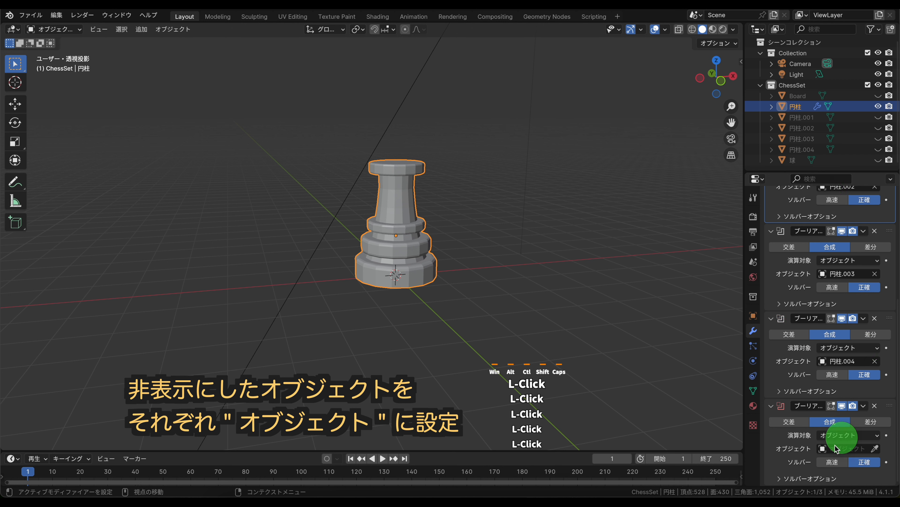
pyautogui.click(876, 448)
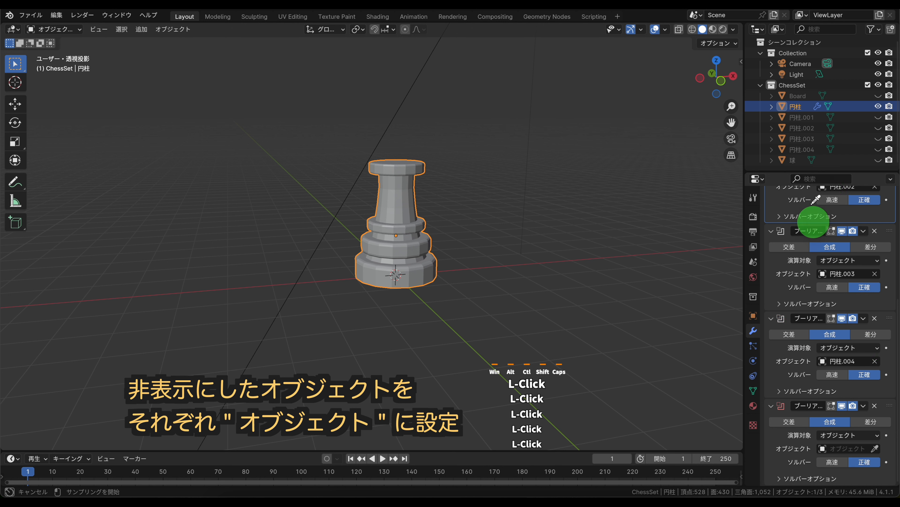
pyautogui.click(794, 158)
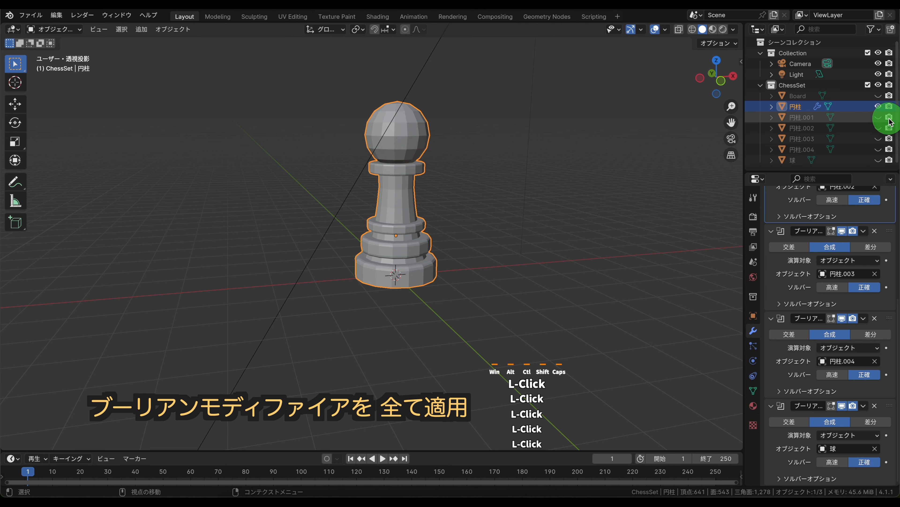
# Disable the five hidden parts in renders and apply all five Boolean modifiers on 円柱.
pyautogui.moveTo(888, 133); pyautogui.dragTo(887, 163)
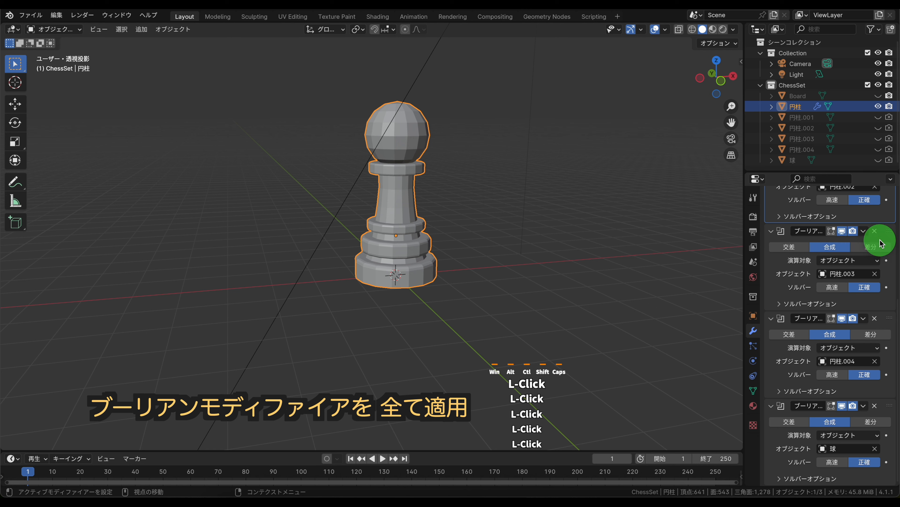
pyautogui.scroll(5, 876, 241)
pyautogui.scroll(3, 873, 243)
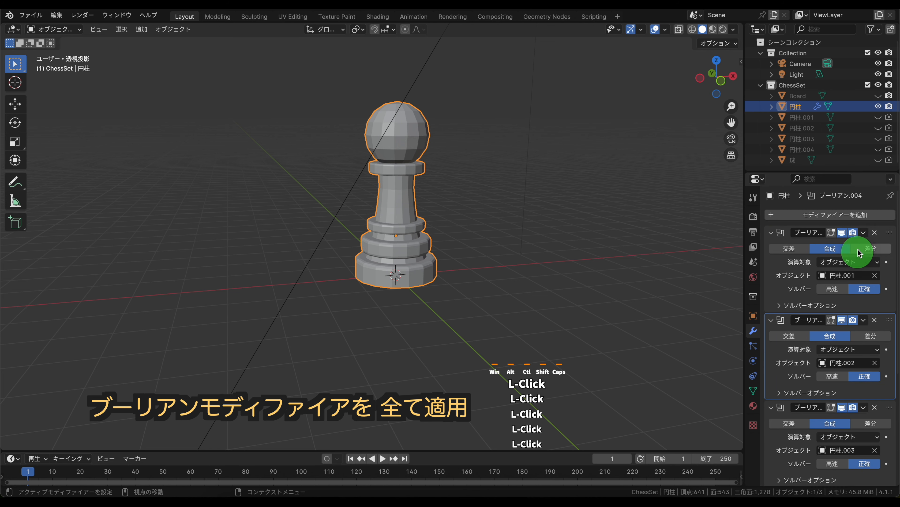
pyautogui.click(864, 233)
pyautogui.click(856, 245)
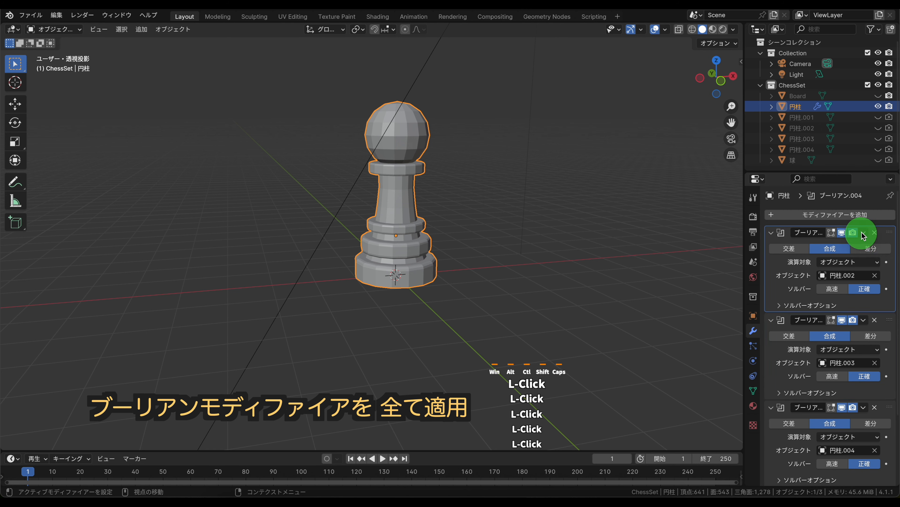
pyautogui.click(864, 234)
pyautogui.click(860, 246)
pyautogui.click(864, 233)
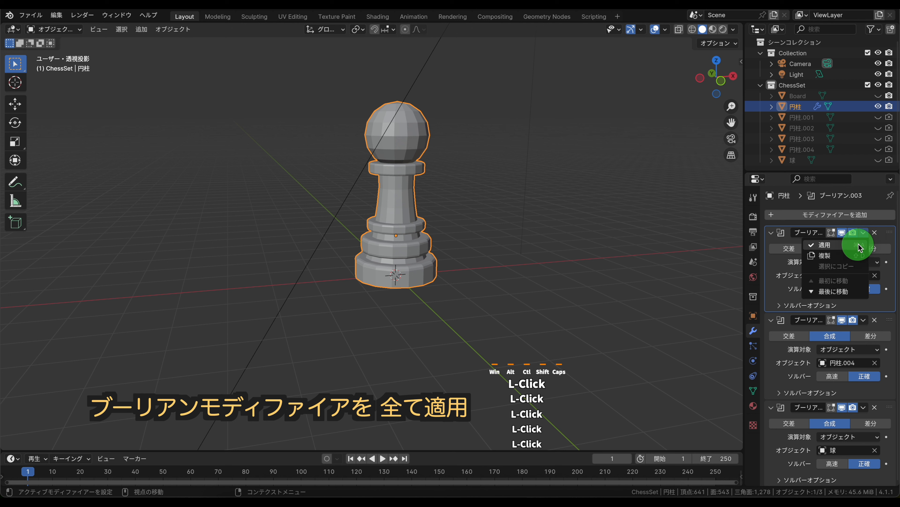
pyautogui.click(859, 245)
pyautogui.click(865, 234)
pyautogui.click(858, 245)
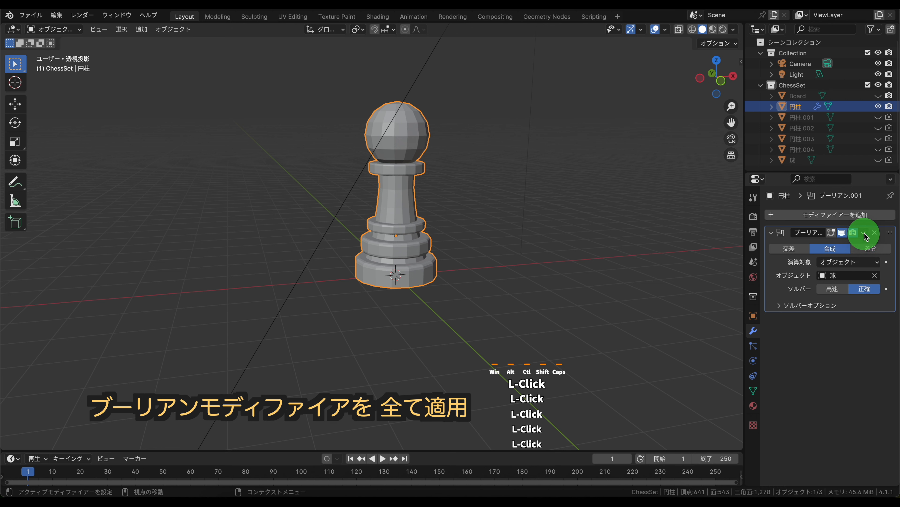
pyautogui.click(864, 233)
pyautogui.click(859, 245)
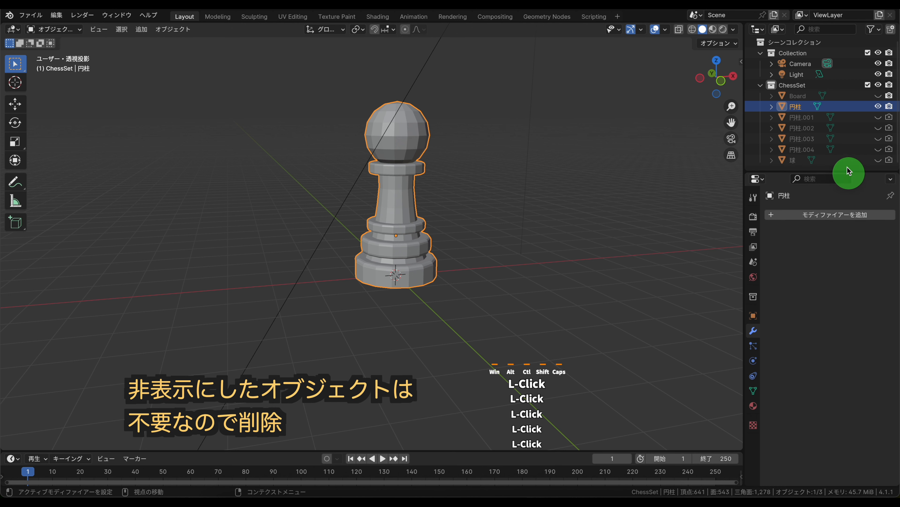
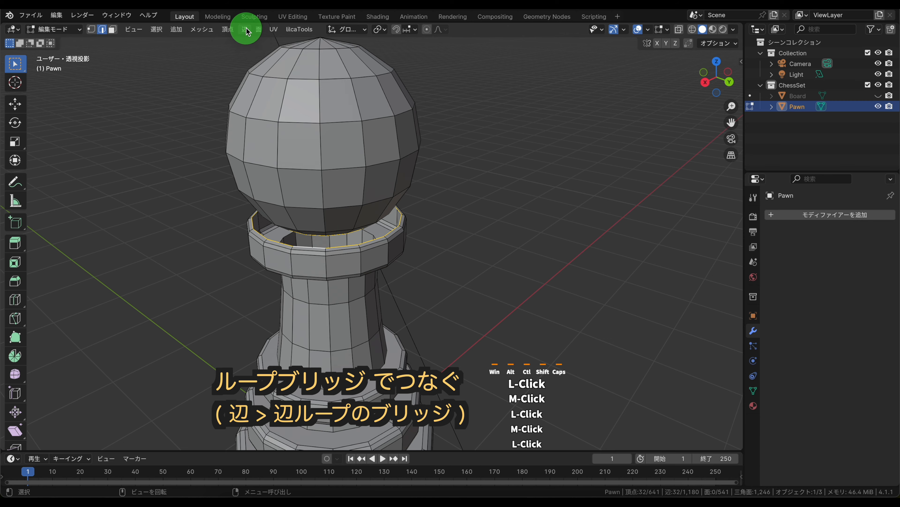
# Bridge the two selected edge loops between the sphere head's underside and the collar's upper rim with Bridge Edge Loops.
pyautogui.click(245, 29)
pyautogui.click(264, 63)
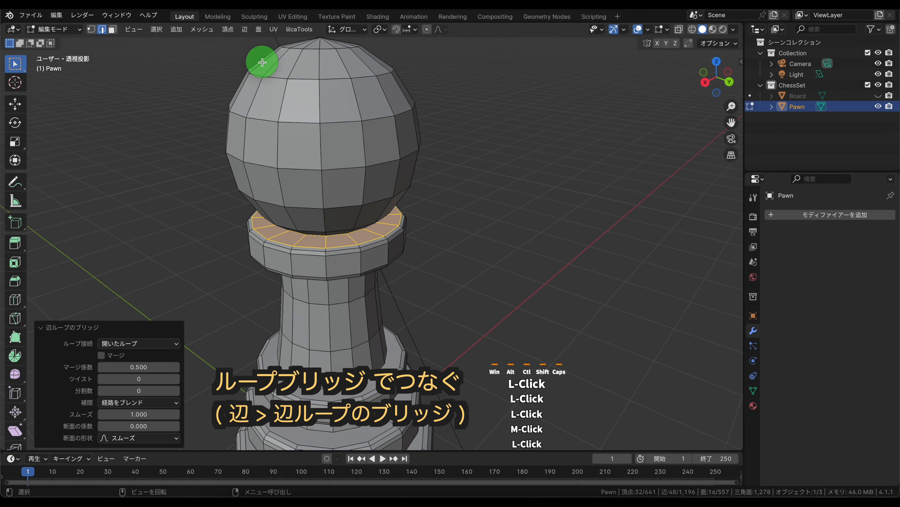
# Delete the two stray edges joining the collar's underside to the top of the stem, opening a ring-shaped gap.
pyautogui.moveTo(500, 267); pyautogui.dragTo(429, 178, button='middle')
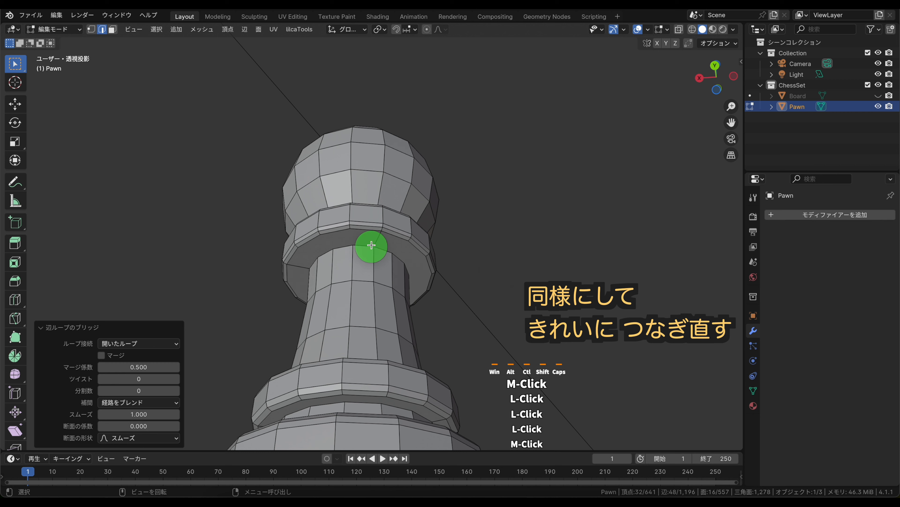
pyautogui.click(372, 238)
pyautogui.keyDown('ctrl'); pyautogui.click(300, 267); pyautogui.keyUp('ctrl')
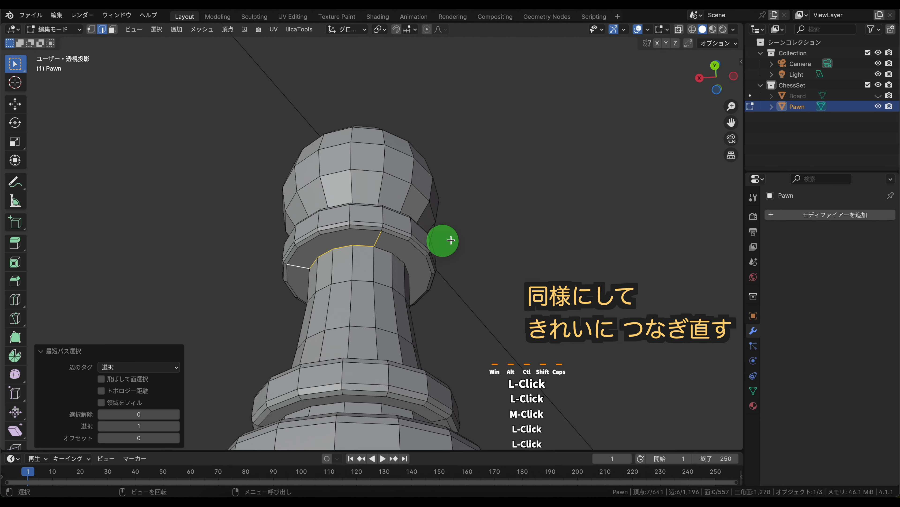
pyautogui.click(377, 241)
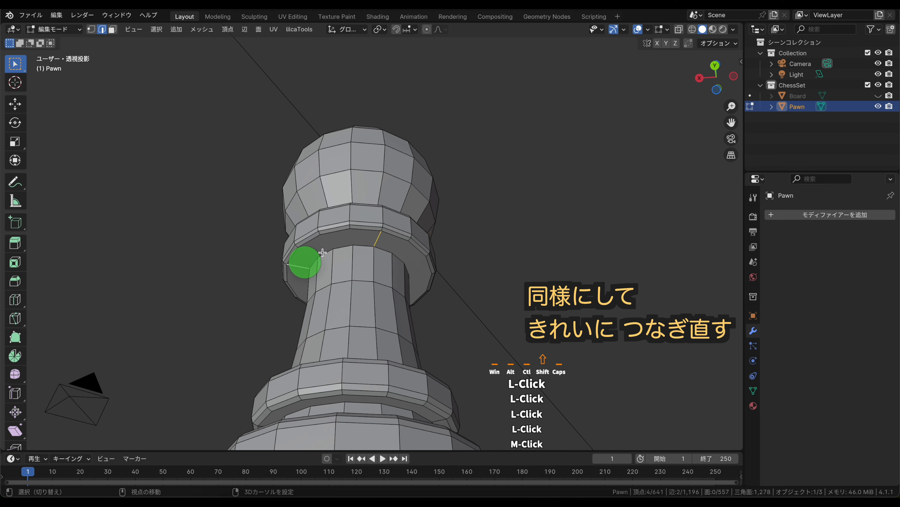
pyautogui.press('x')
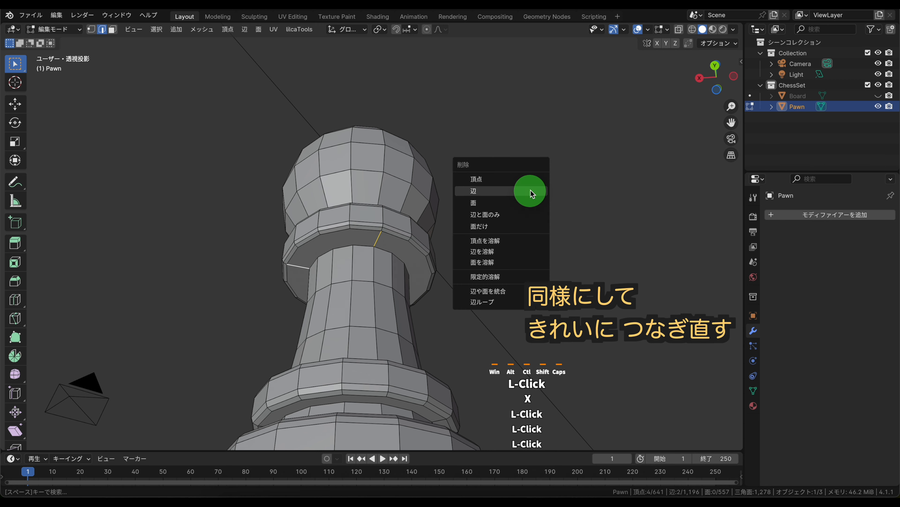
pyautogui.click(531, 193)
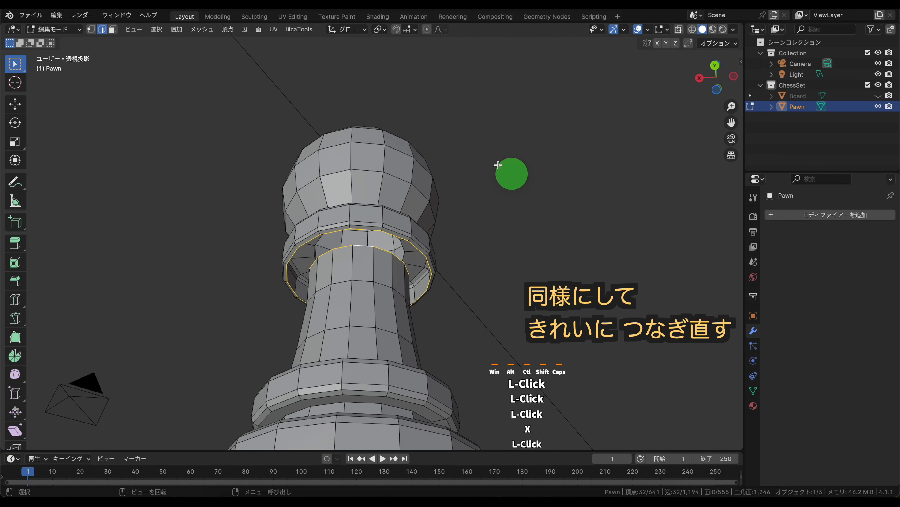
# Bridge the two selected edge loops between the collar's underside and the top of the stem with Bridge Edge Loops.
pyautogui.click(245, 29)
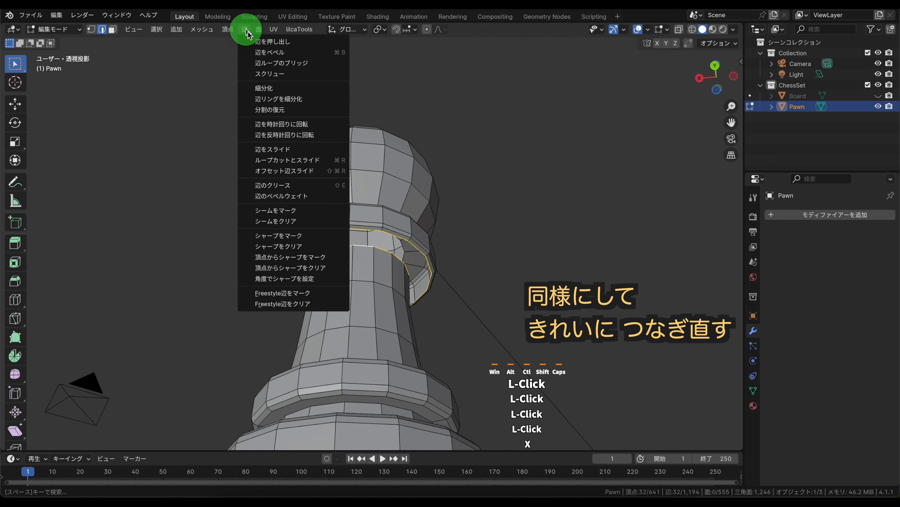
pyautogui.click(278, 63)
# Delete the two stray edges joining the stem's foot to the upper ring's top rim, and bridge the two open edge loops.
pyautogui.moveTo(569, 233); pyautogui.dragTo(509, 321, button='middle')
pyautogui.click(327, 419)
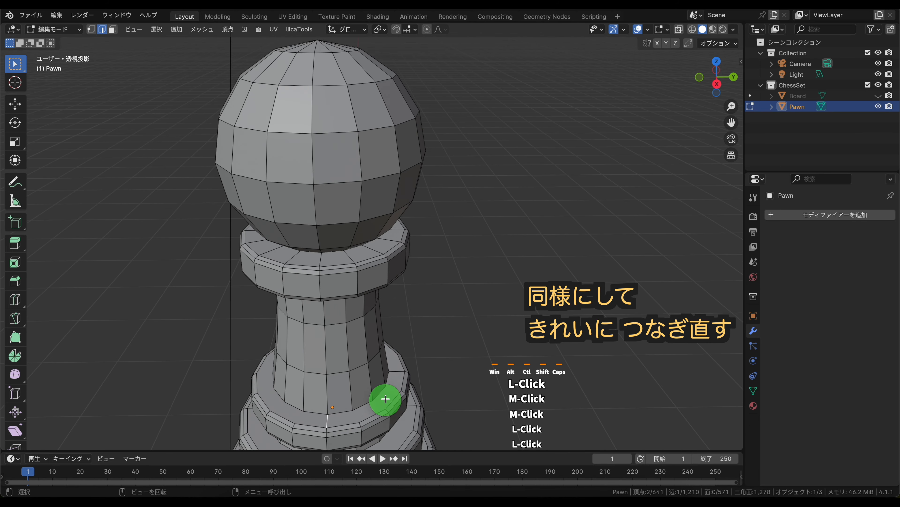
pyautogui.keyDown('shift'); pyautogui.click(397, 372); pyautogui.keyUp('shift')
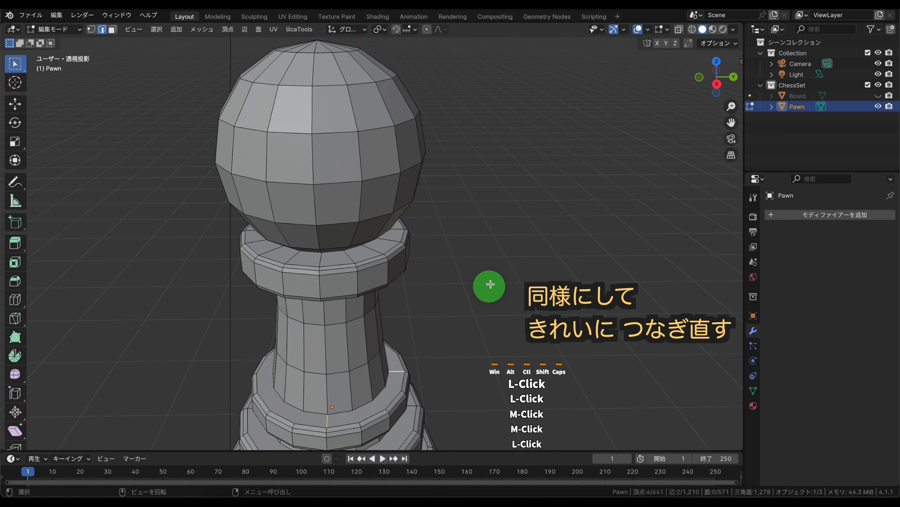
pyautogui.press('x')
pyautogui.click(495, 270)
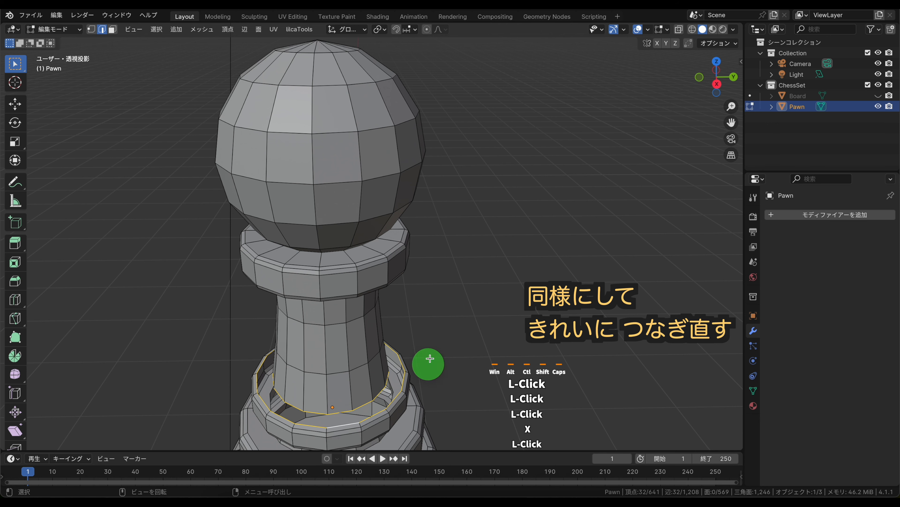
pyautogui.click(246, 29)
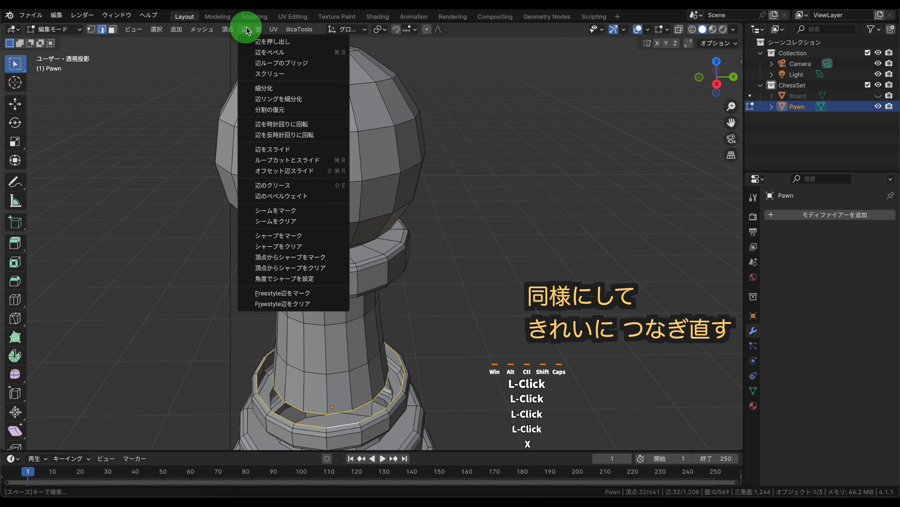
pyautogui.click(277, 63)
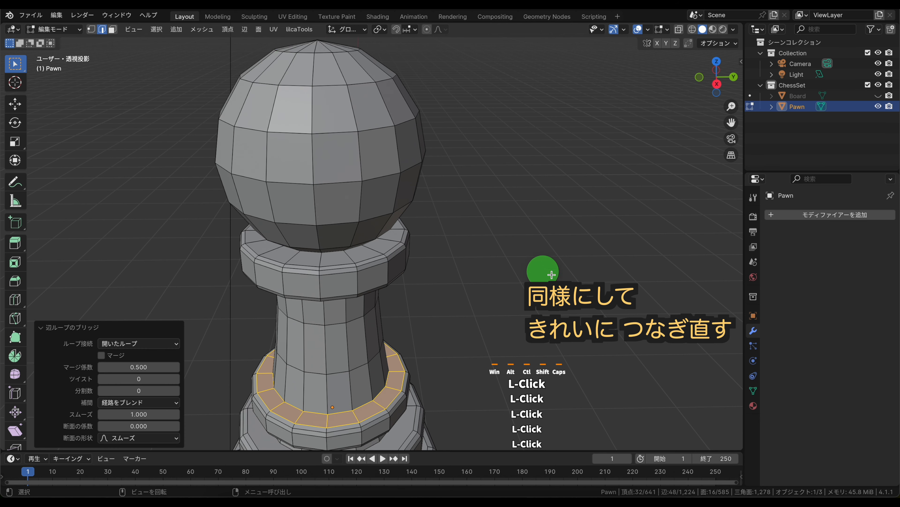
# Delete the two stray edges joining the upper ring's underside to the neck below it, opening a ring-shaped gap.
pyautogui.moveTo(546, 272); pyautogui.dragTo(550, 228, button='middle')
pyautogui.keyDown('shift'); pyautogui.moveTo(428, 282); pyautogui.dragTo(527, 184, button='middle'); pyautogui.keyUp('shift')
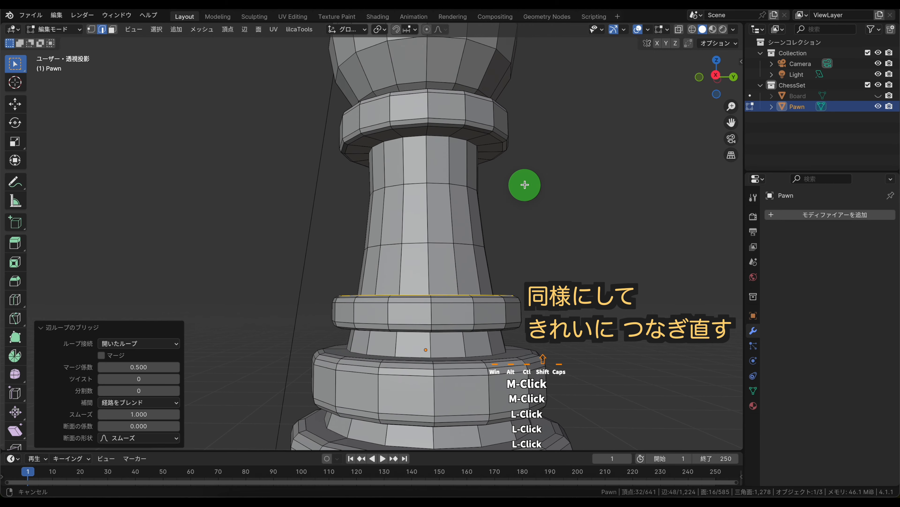
pyautogui.moveTo(565, 251); pyautogui.dragTo(541, 221, button='middle')
pyautogui.click(426, 257)
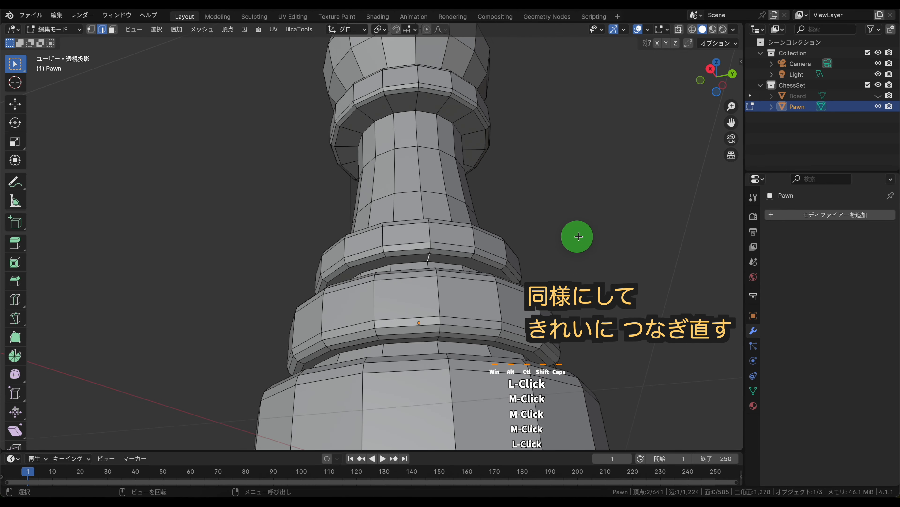
pyautogui.moveTo(624, 246); pyautogui.dragTo(479, 245, button='middle')
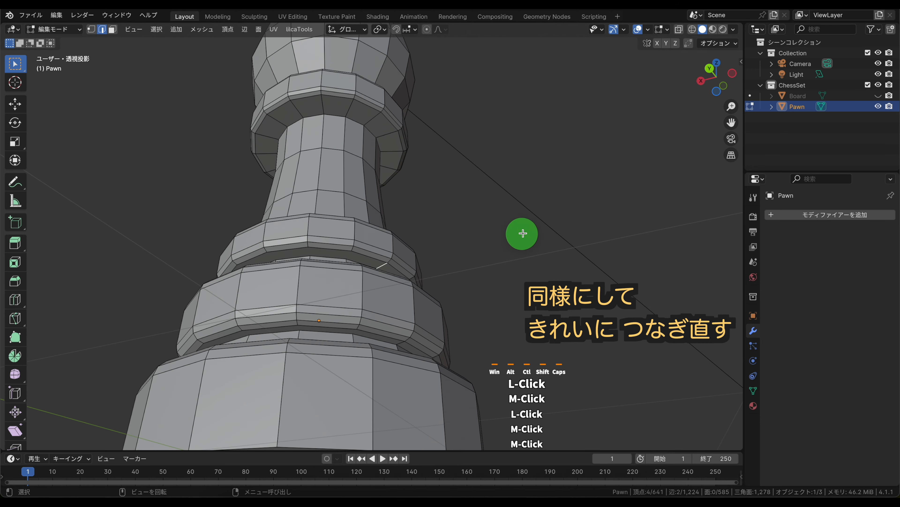
pyautogui.press('x')
pyautogui.click(524, 229)
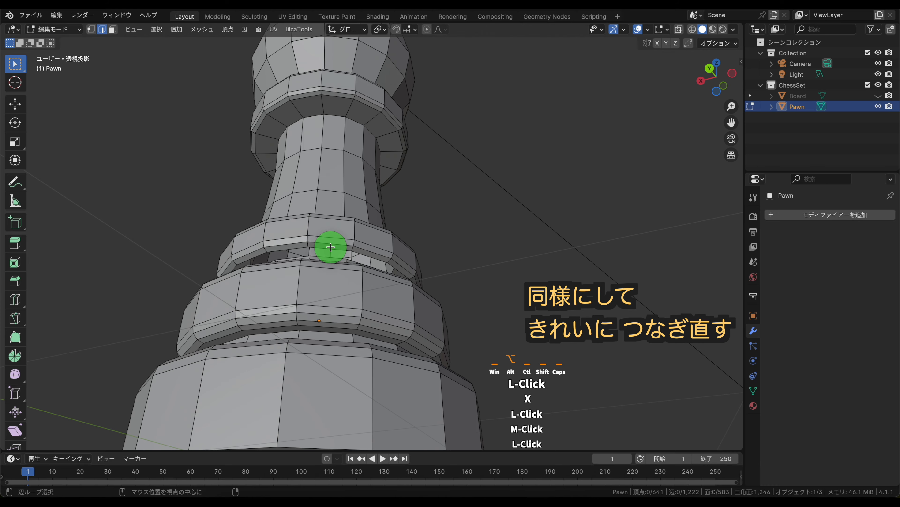
# Select the open edge loops of the upper ring's underside and the neck below it, and connect them with Bridge Edge Loops.
pyautogui.keyDown('alt'); pyautogui.click(384, 237); pyautogui.keyUp('alt')
pyautogui.moveTo(526, 217); pyautogui.dragTo(535, 238, button='middle')
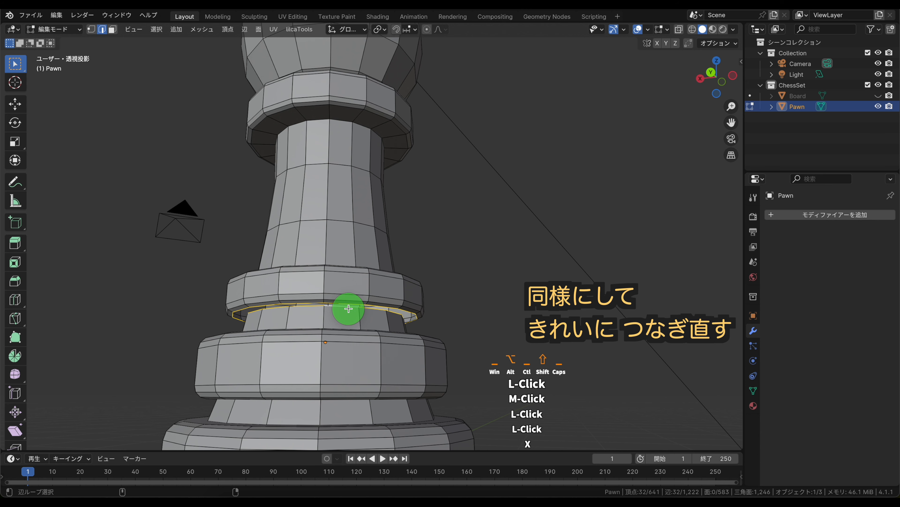
pyautogui.click(245, 30)
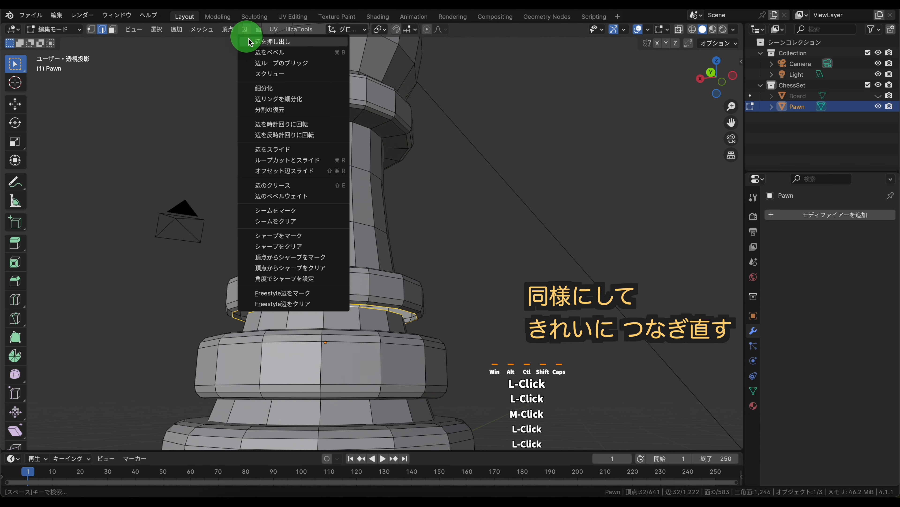
pyautogui.click(279, 69)
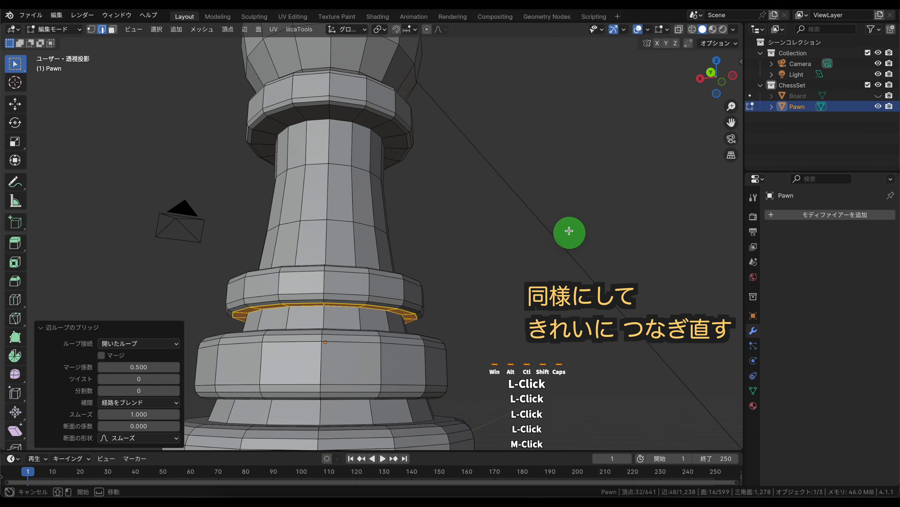
# Delete the two stray edges joining the upper neck to the middle ring's top rim, and bridge the two open edge loops.
pyautogui.moveTo(510, 182); pyautogui.dragTo(438, 326, button='middle')
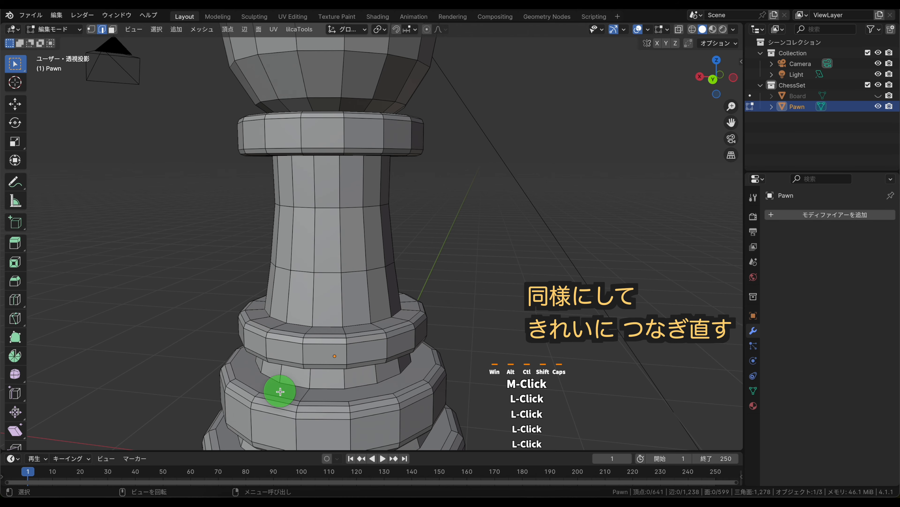
pyautogui.click(208, 297)
pyautogui.moveTo(248, 290); pyautogui.dragTo(433, 332, button='middle')
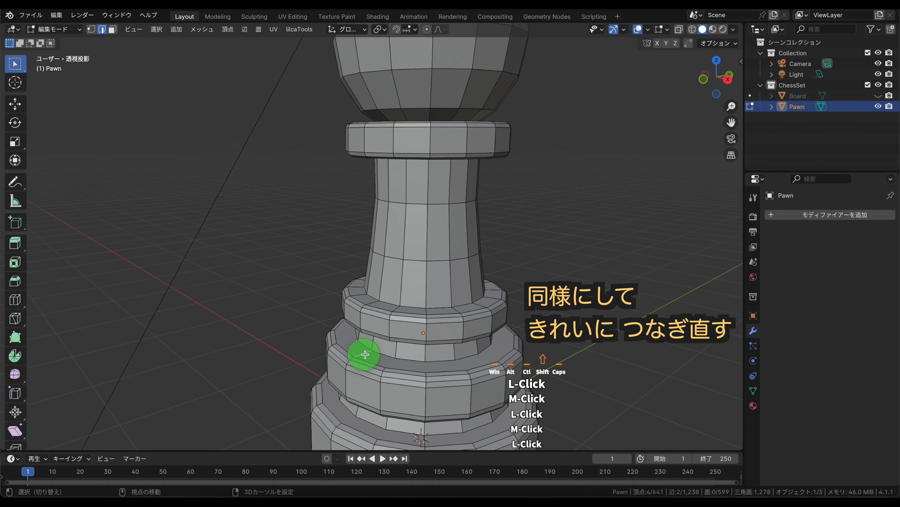
pyautogui.press('x')
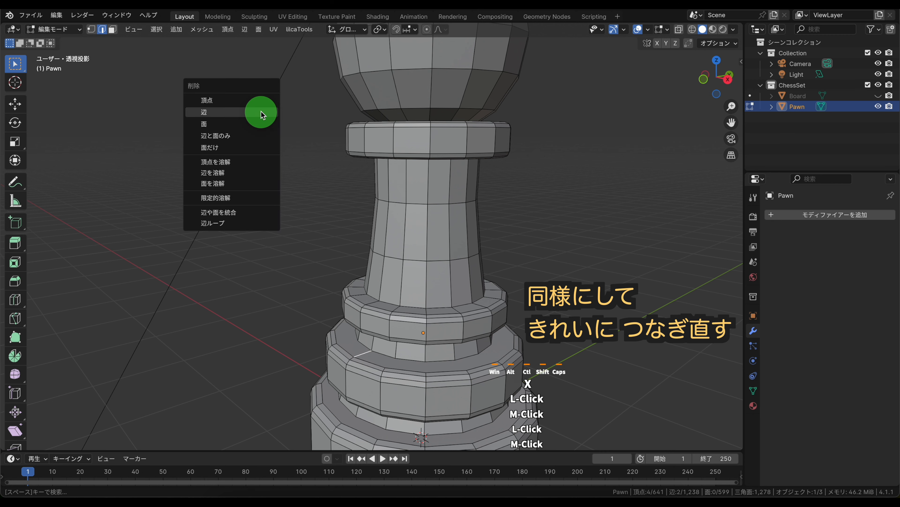
pyautogui.click(261, 113)
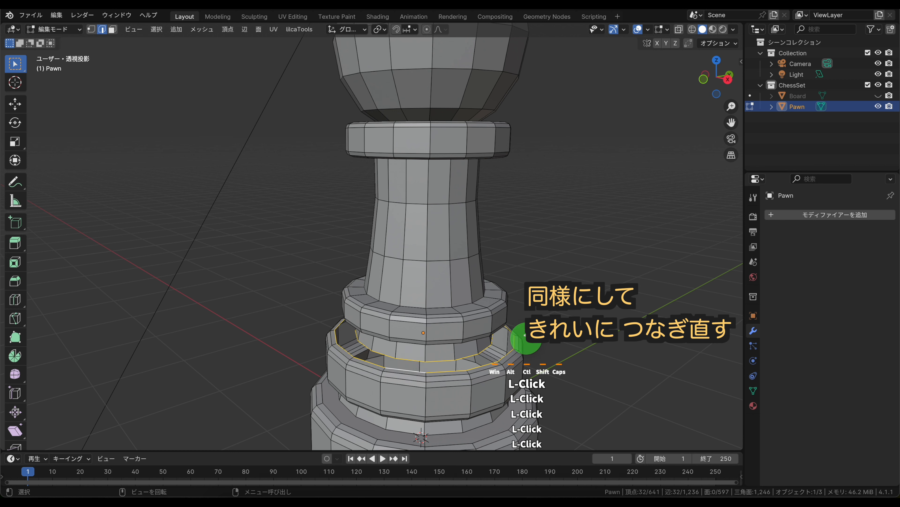
pyautogui.click(246, 29)
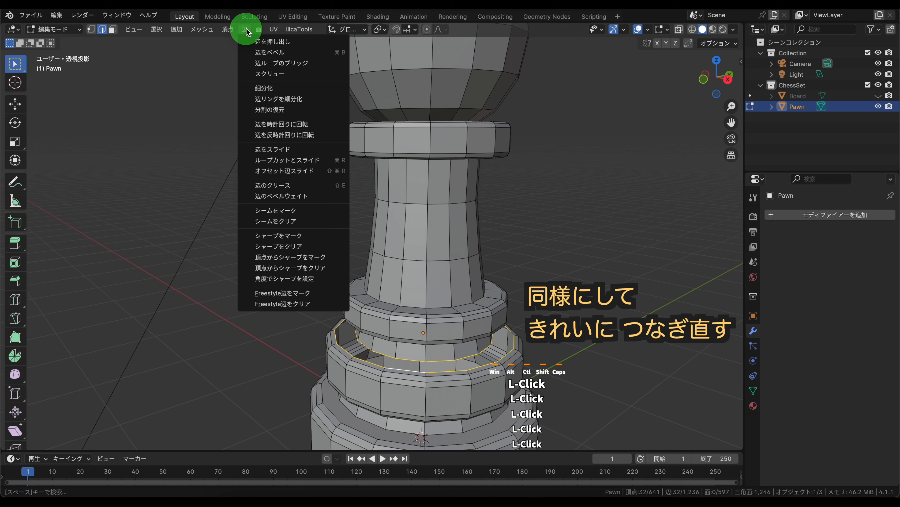
pyautogui.click(298, 63)
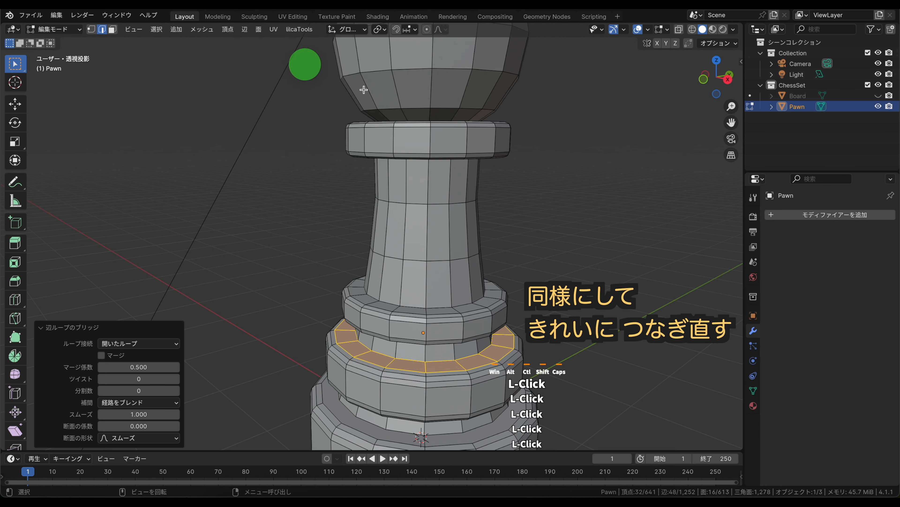
pyautogui.click(629, 272)
# Delete the two stray edges joining the middle ring's underside to the lower neck, opening a ring-shaped gap.
pyautogui.moveTo(587, 313); pyautogui.dragTo(342, 201, button='middle')
pyautogui.moveTo(245, 198)
pyautogui.mouseDown(button='middle')
pyautogui.moveTo(233, 200)
pyautogui.moveTo(346, 203)
pyautogui.mouseUp(button='middle')
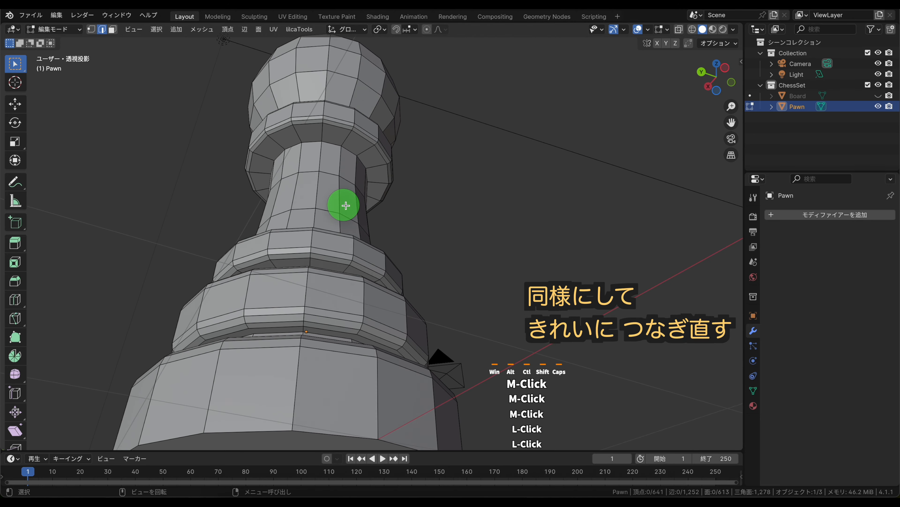
pyautogui.click(300, 328)
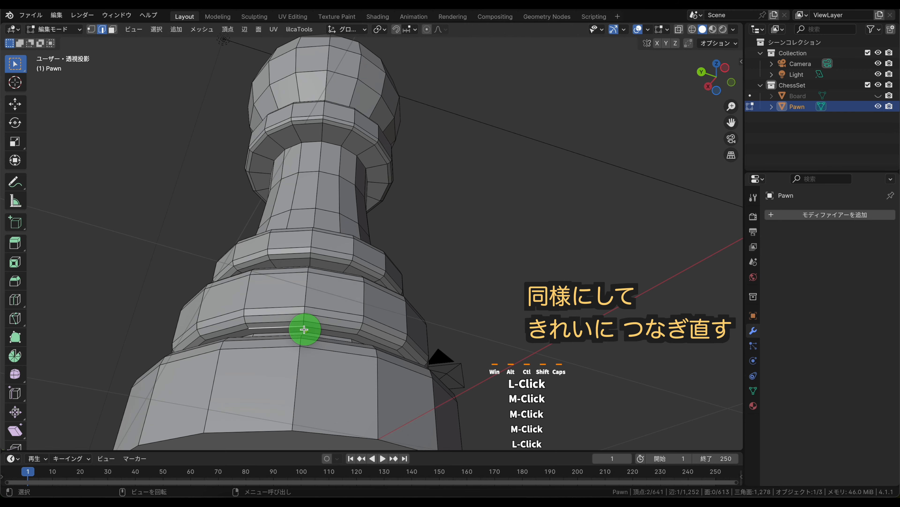
pyautogui.moveTo(509, 247); pyautogui.dragTo(591, 249, button='middle')
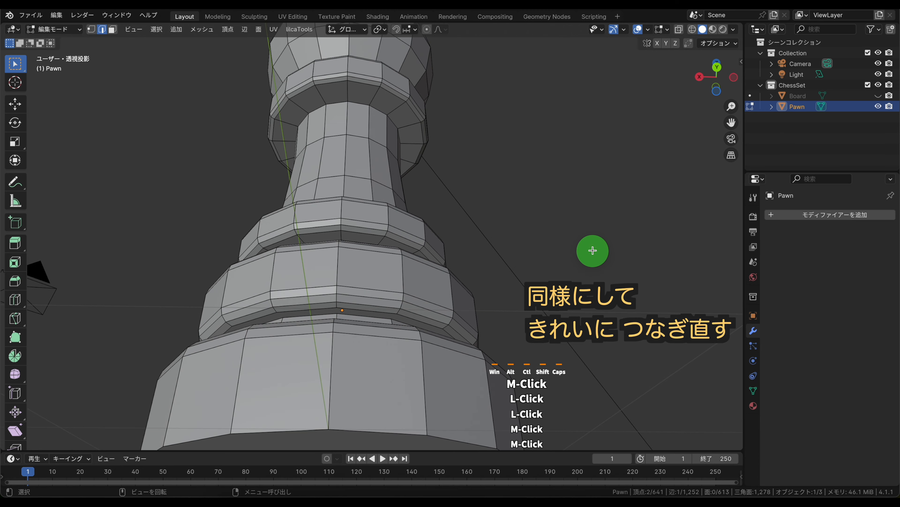
pyautogui.moveTo(539, 225); pyautogui.dragTo(599, 223, button='middle')
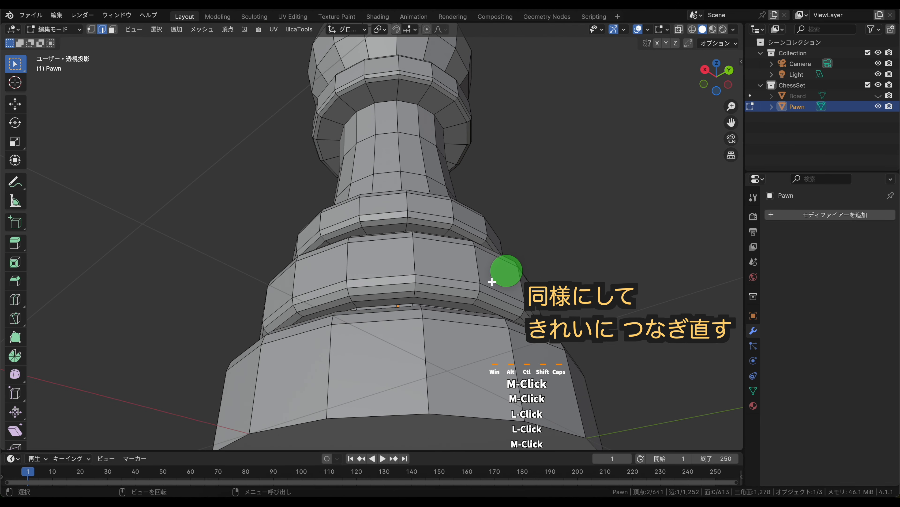
pyautogui.keyDown('shift'); pyautogui.click(459, 233); pyautogui.keyUp('shift')
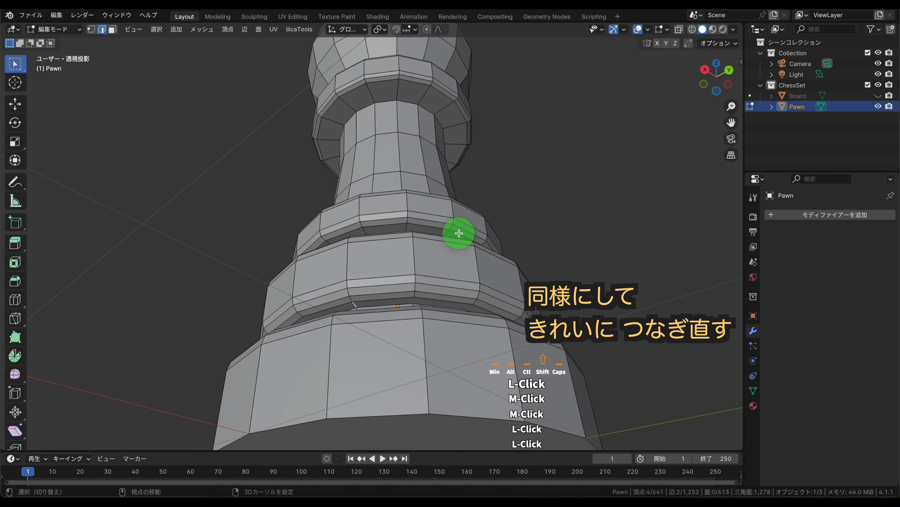
pyautogui.press('x')
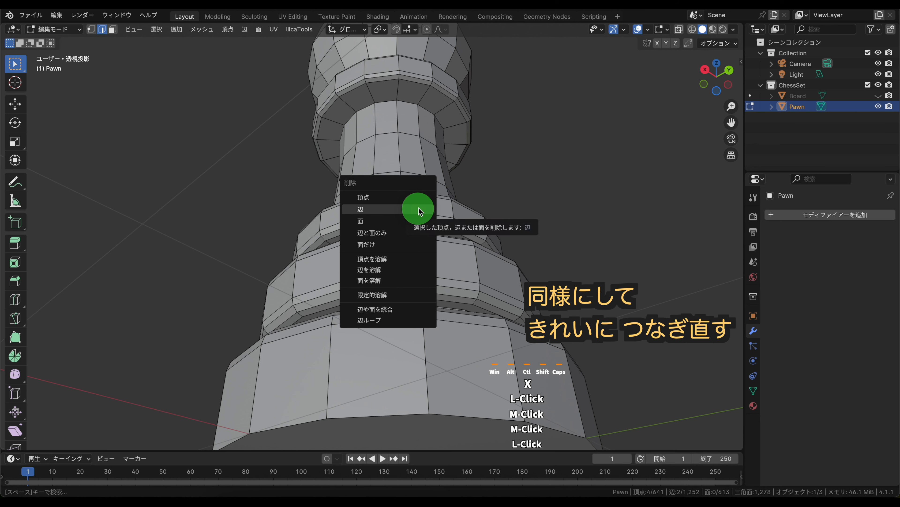
pyautogui.click(418, 208)
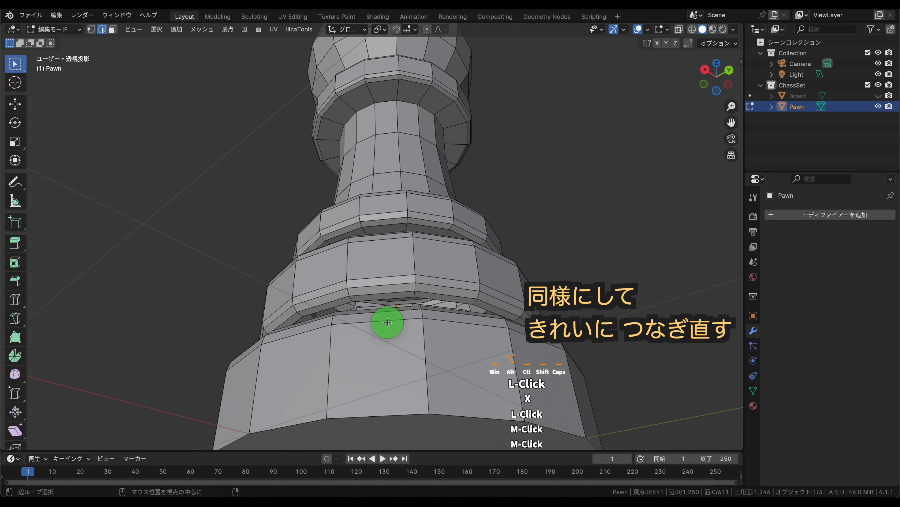
# Select the open edge loops of the middle ring's underside and the lower neck, and connect them with Bridge Edge Loops.
pyautogui.keyDown('alt'); pyautogui.click(364, 299); pyautogui.keyUp('alt')
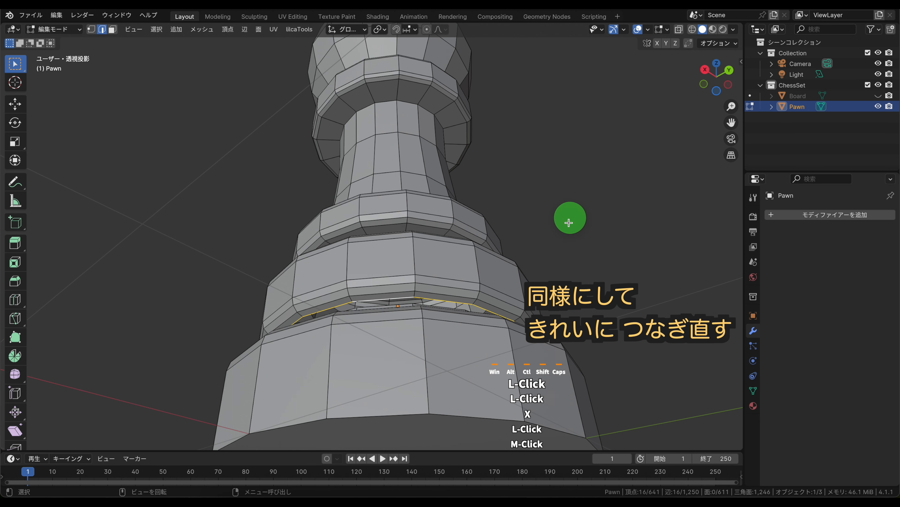
pyautogui.moveTo(571, 217); pyautogui.dragTo(573, 235, button='middle')
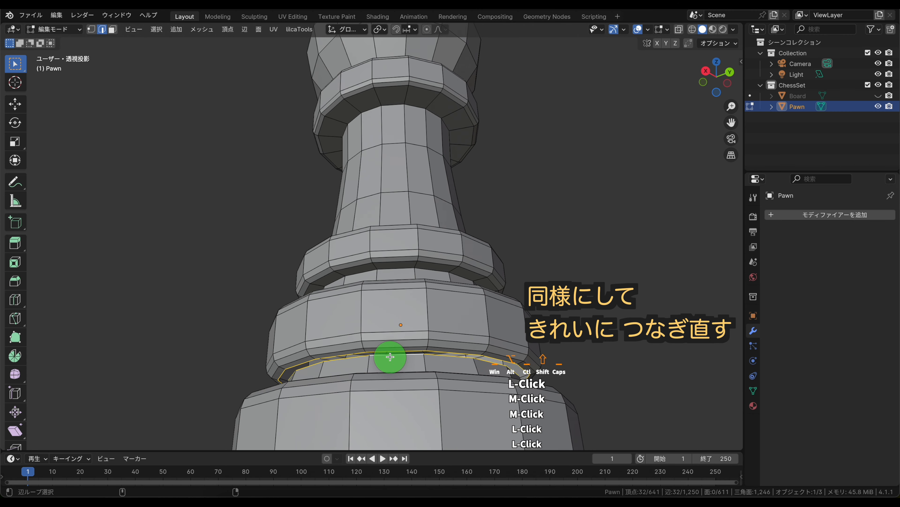
pyautogui.click(245, 30)
pyautogui.click(295, 64)
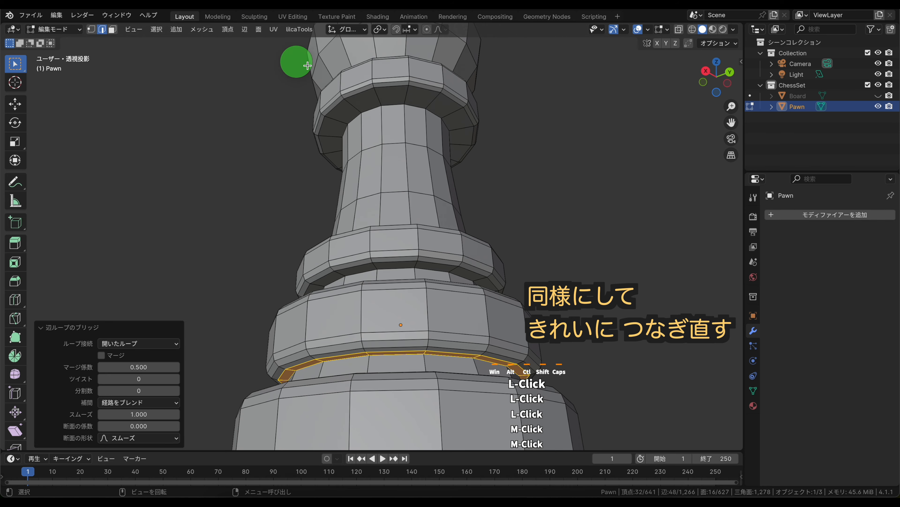
# Delete the two stray edges joining the lower neck to the top rim of the pawn's base, opening a ring-shaped gap.
pyautogui.moveTo(613, 177); pyautogui.dragTo(572, 164, button='middle')
pyautogui.moveTo(575, 127); pyautogui.dragTo(517, 203, button='middle')
pyautogui.keyDown('shift'); pyautogui.moveTo(517, 204); pyautogui.dragTo(525, 152, button='middle'); pyautogui.keyUp('shift')
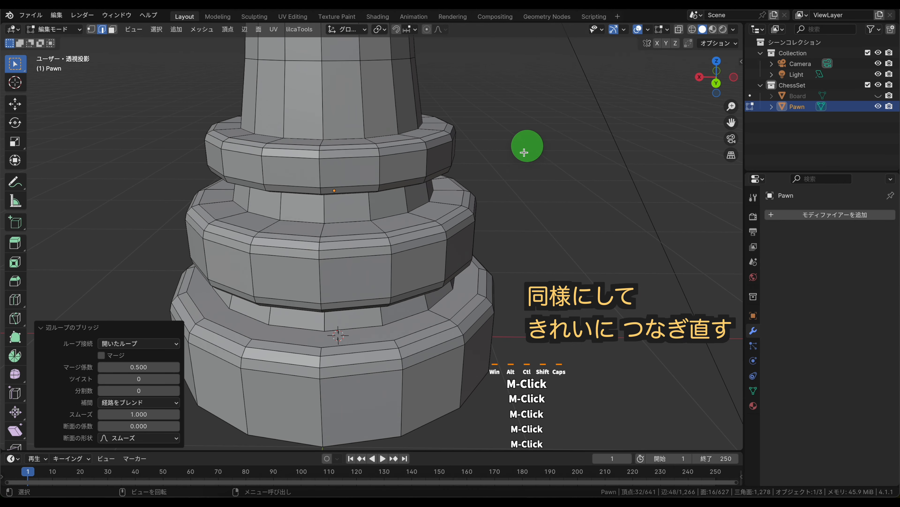
pyautogui.scroll(3, 522, 150)
pyautogui.scroll(-4, 516, 147)
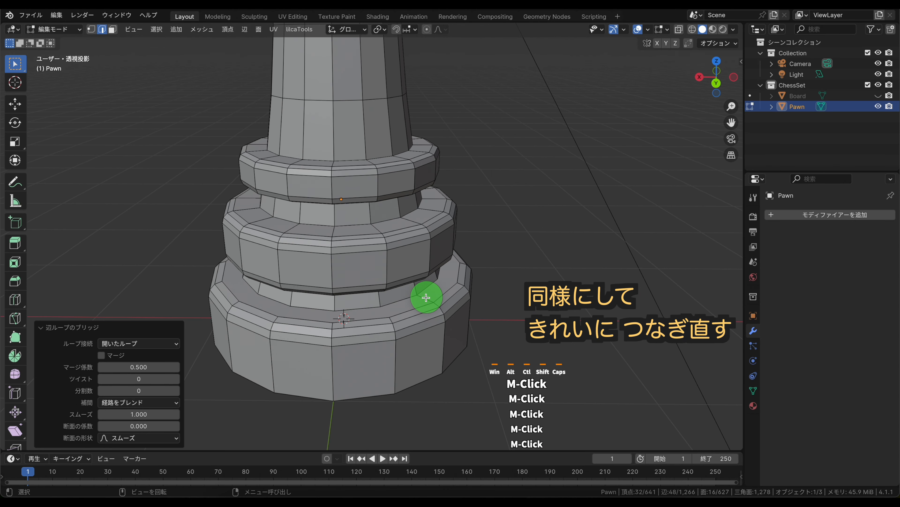
pyautogui.click(444, 288)
pyautogui.moveTo(532, 193); pyautogui.dragTo(306, 201, button='middle')
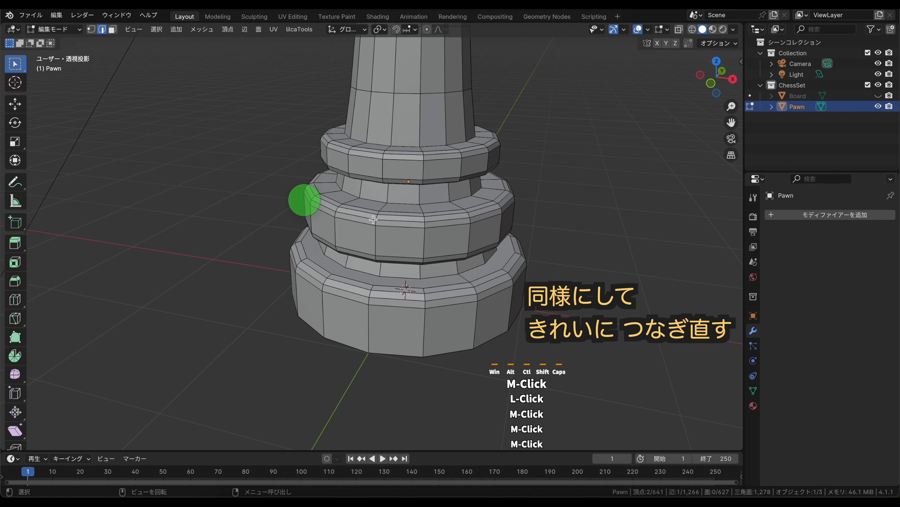
pyautogui.keyDown('shift'); pyautogui.click(466, 279); pyautogui.keyUp('shift')
pyautogui.moveTo(201, 258); pyautogui.dragTo(370, 263, button='middle')
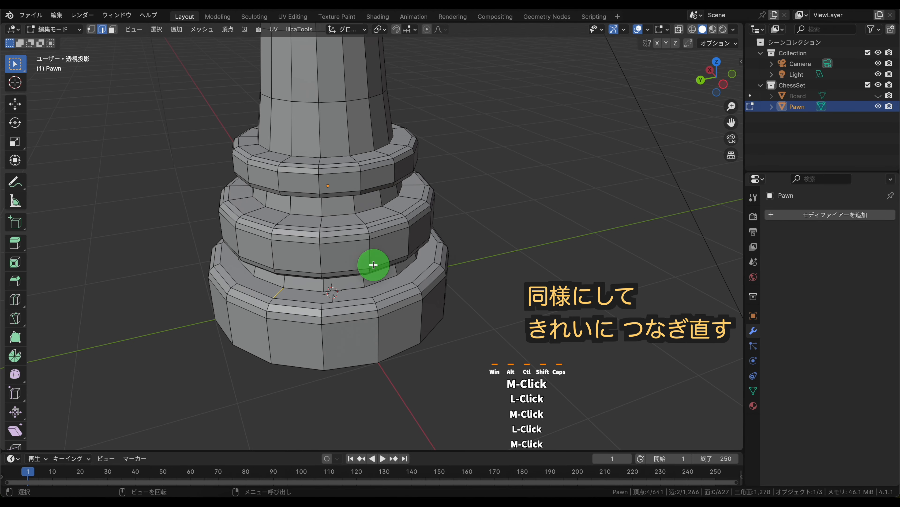
pyautogui.press('x')
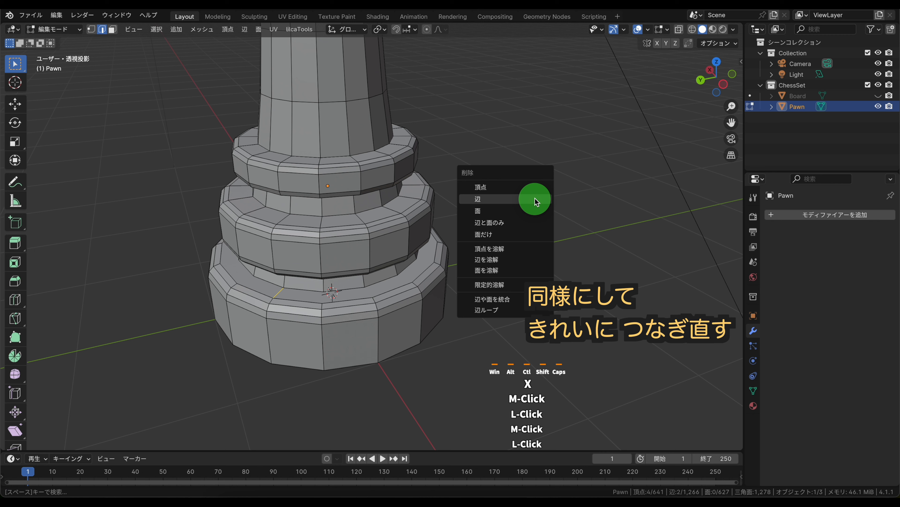
pyautogui.click(535, 201)
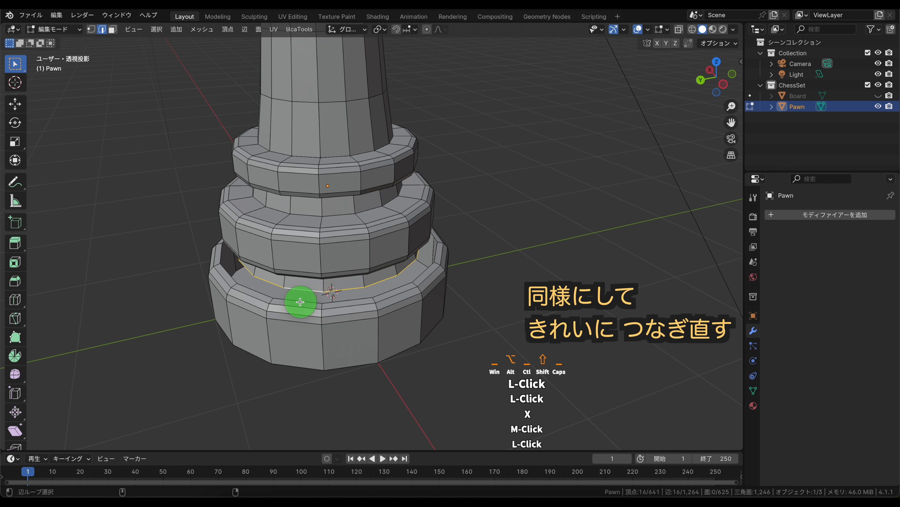
# Add the open loop on the base's top rim to the selected lower neck loop, and connect the two with Bridge Edge Loops.
pyautogui.keyDown('alt'); pyautogui.keyDown('shift'); pyautogui.click(300, 301); pyautogui.keyUp('shift'); pyautogui.keyUp('alt')
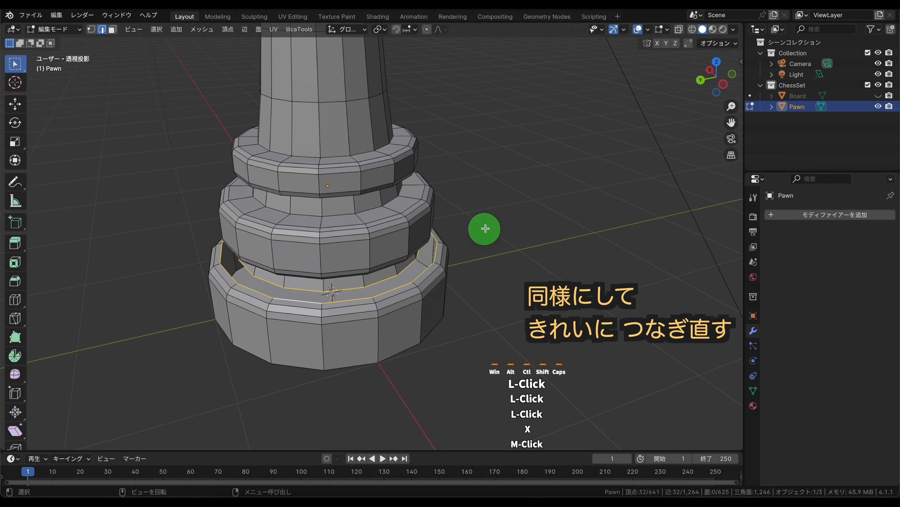
pyautogui.click(246, 31)
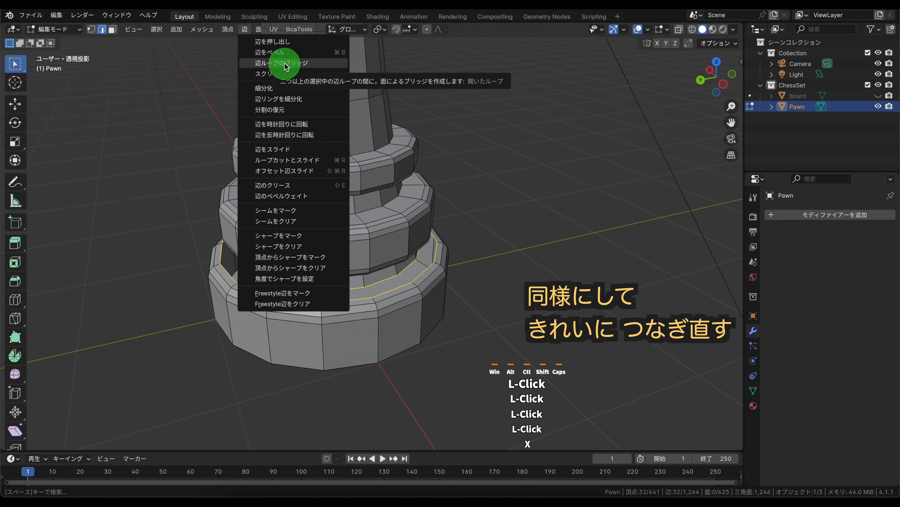
pyautogui.click(285, 66)
pyautogui.click(486, 341)
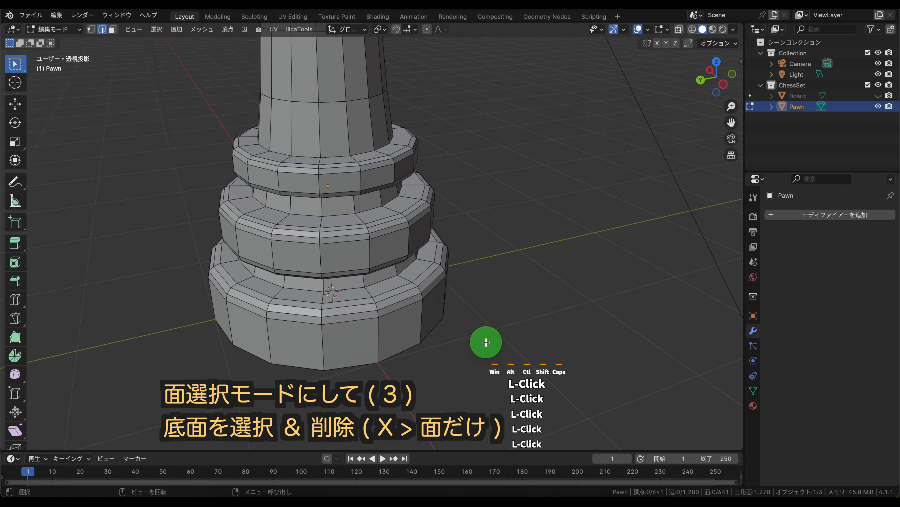
# Delete only the large n-gon face on the underside of the pawn's base, keeping its edges.
pyautogui.moveTo(486, 341); pyautogui.dragTo(485, 342, button='middle')
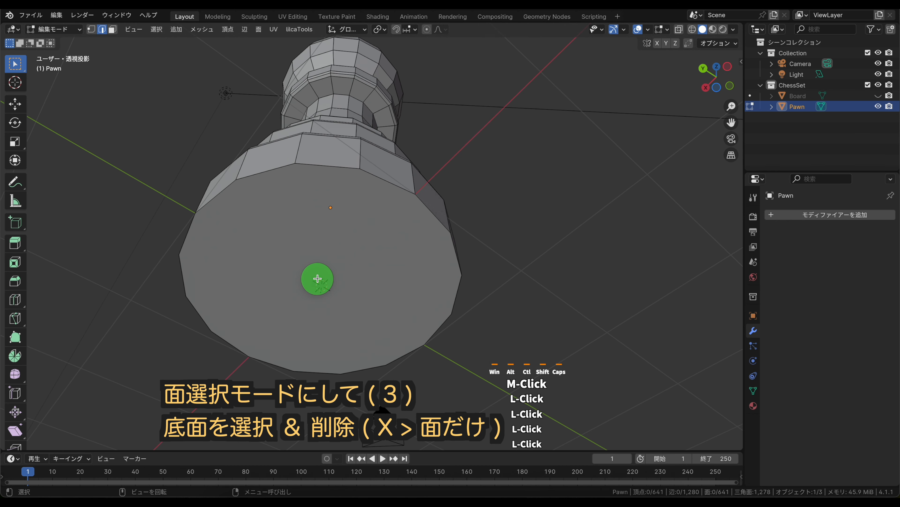
pyautogui.click(323, 255)
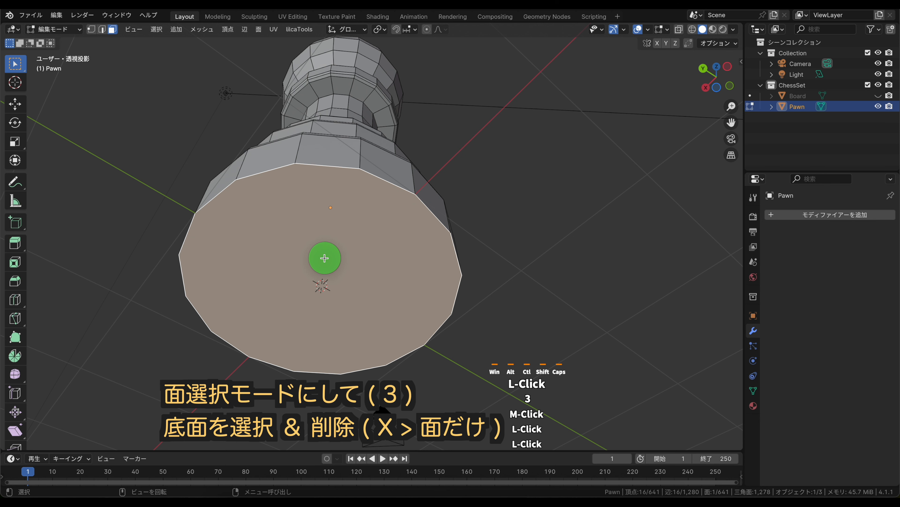
pyautogui.press('x')
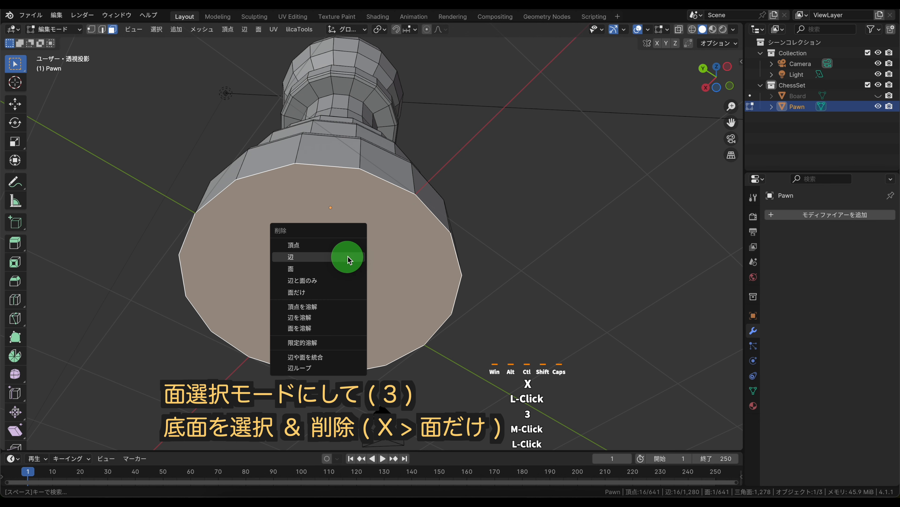
pyautogui.click(318, 292)
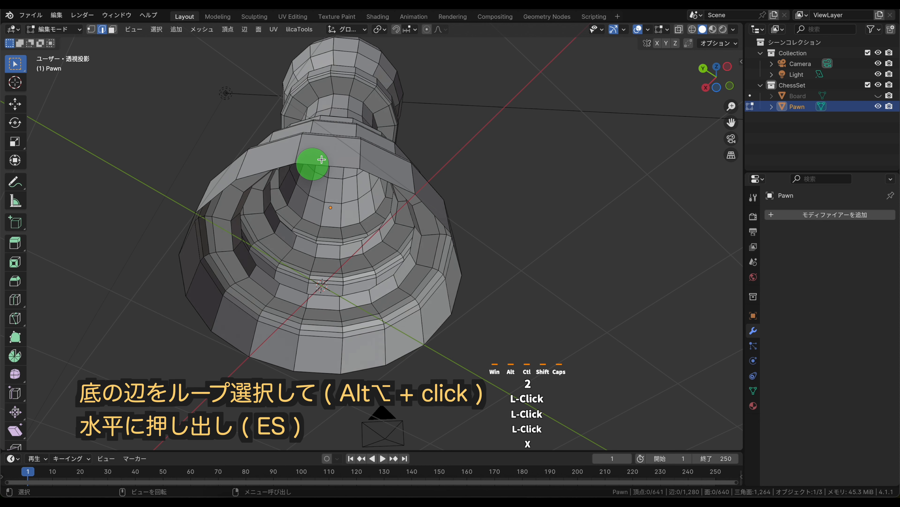
# Extrude the open bottom edge loop of the base flat inward, scaling it to about 0.163.
pyautogui.keyDown('alt'); pyautogui.click(312, 162); pyautogui.keyUp('alt')
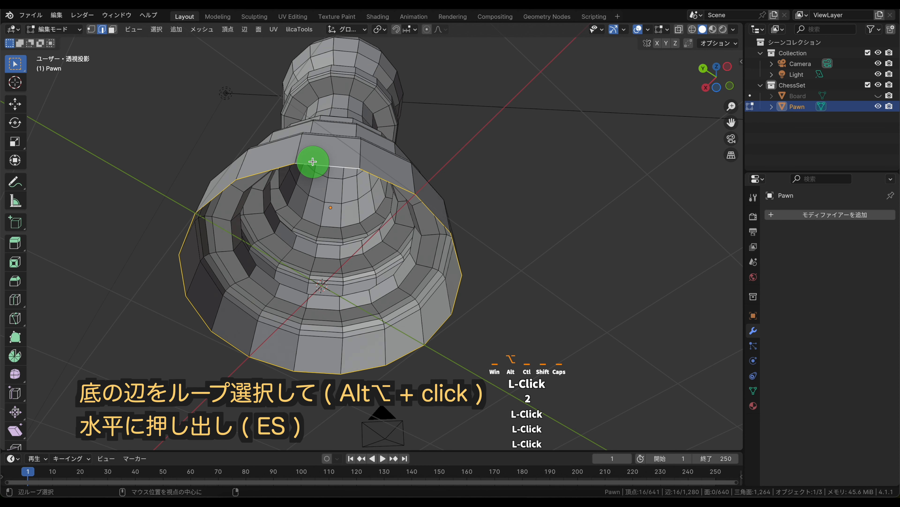
pyautogui.press('e')
pyautogui.press('s')
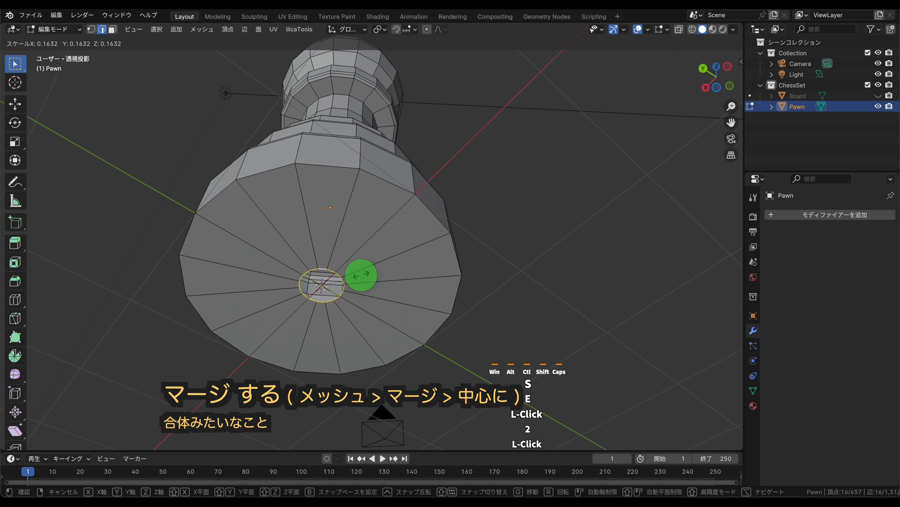
pyautogui.click(357, 270)
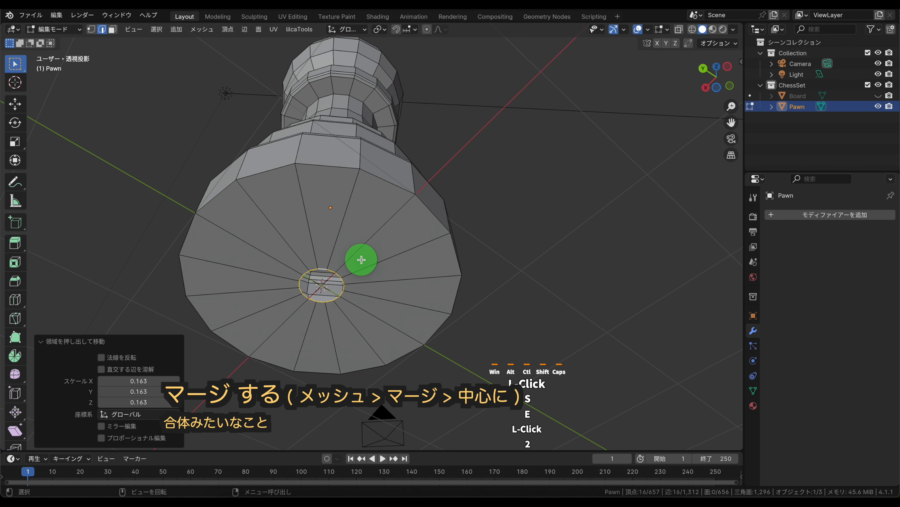
# Merge the small inner edge loop on the base's underside at its center to close the bottom.
pyautogui.click(203, 31)
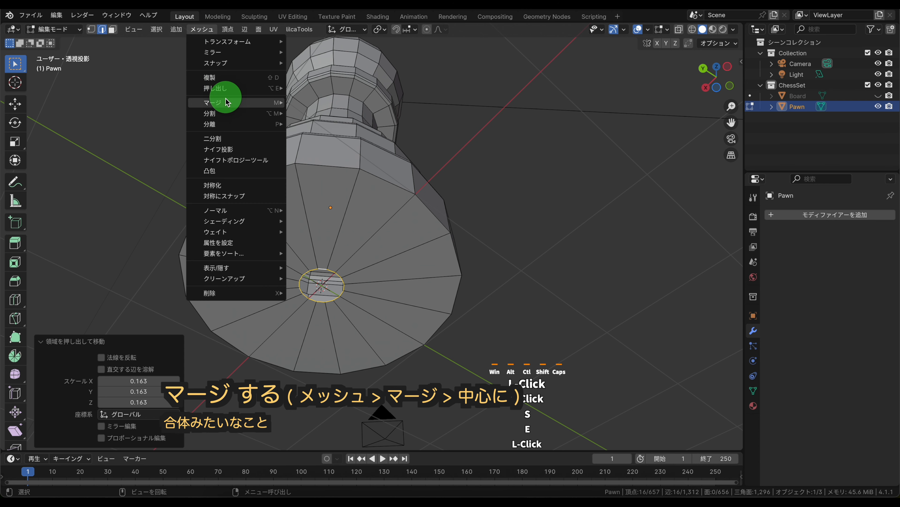
pyautogui.moveTo(227, 103)
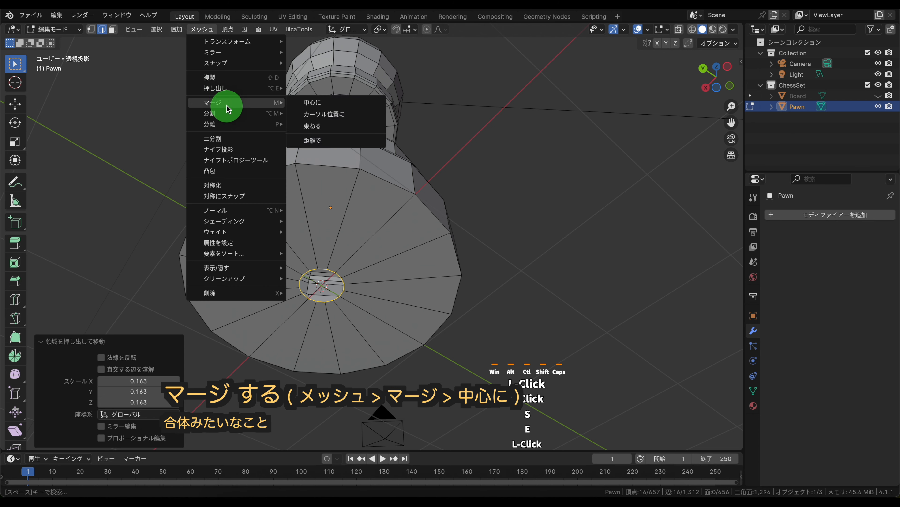
pyautogui.click(316, 110)
pyautogui.click(504, 164)
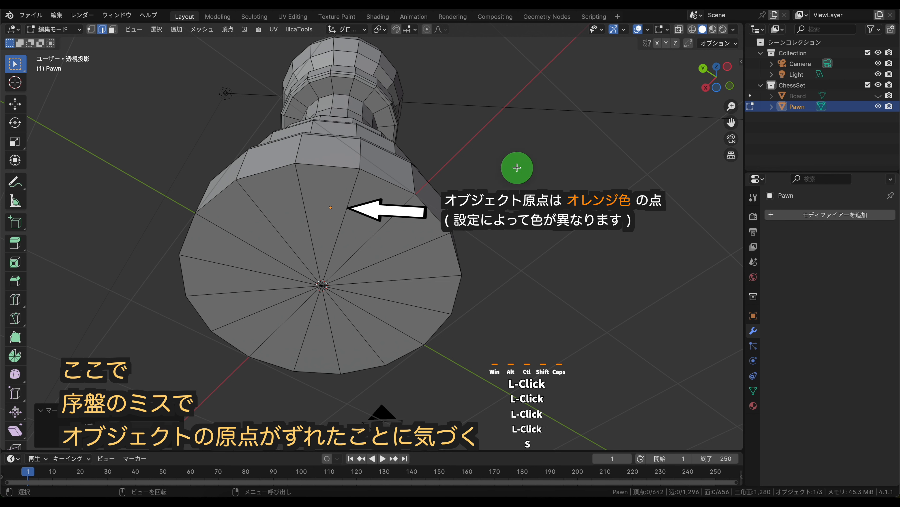
# Select the center vertex of the base's underside and check its local coordinates against the object origin.
pyautogui.press('1')
pyautogui.click(321, 285)
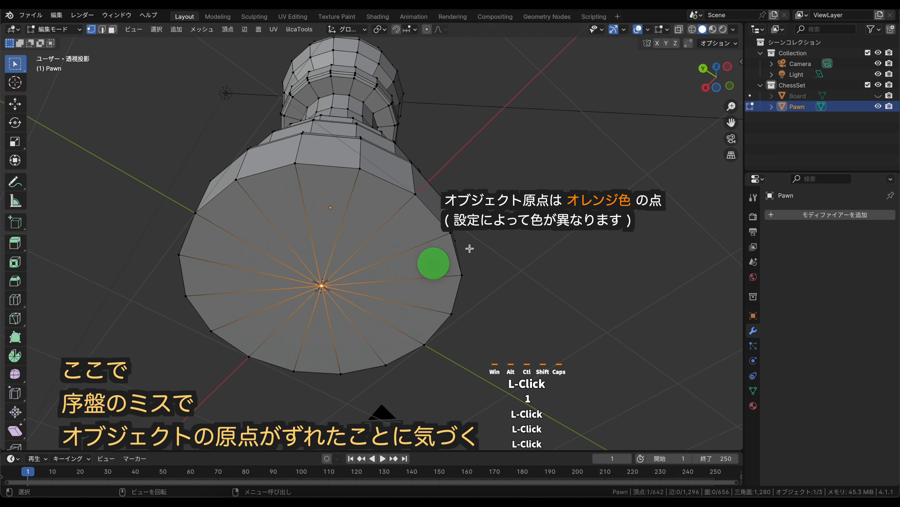
pyautogui.click(741, 63)
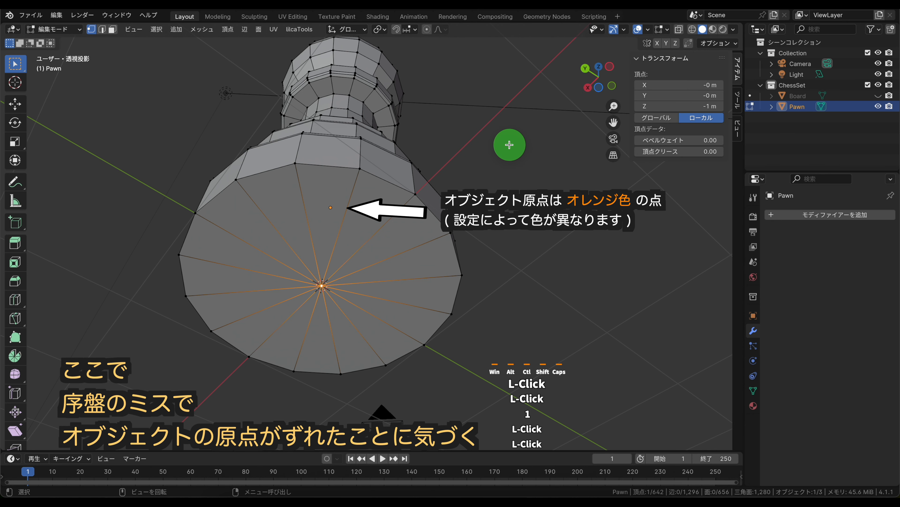
pyautogui.click(509, 145)
# Return to Object Mode and set the pawn's origin to the 3D cursor.
pyautogui.press('Tab')
pyautogui.moveTo(468, 123); pyautogui.dragTo(519, 201, button='middle')
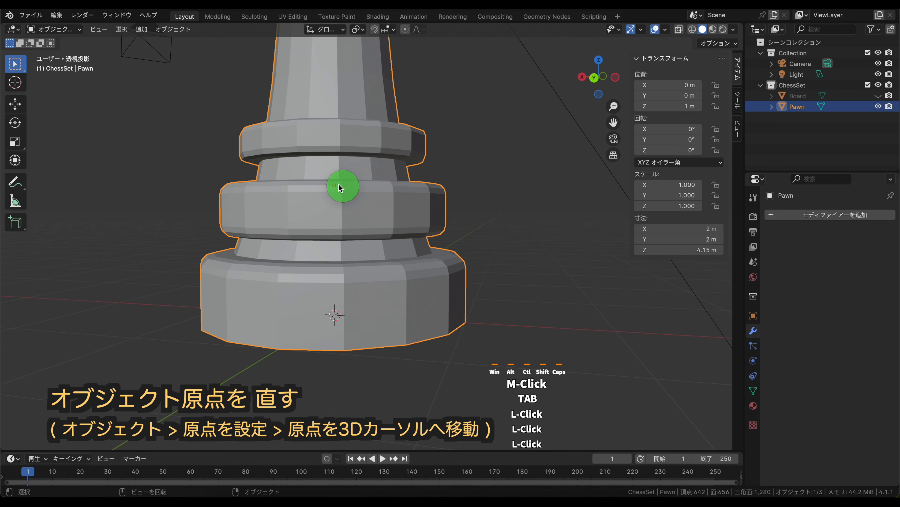
pyautogui.moveTo(408, 173); pyautogui.dragTo(410, 141, button='middle')
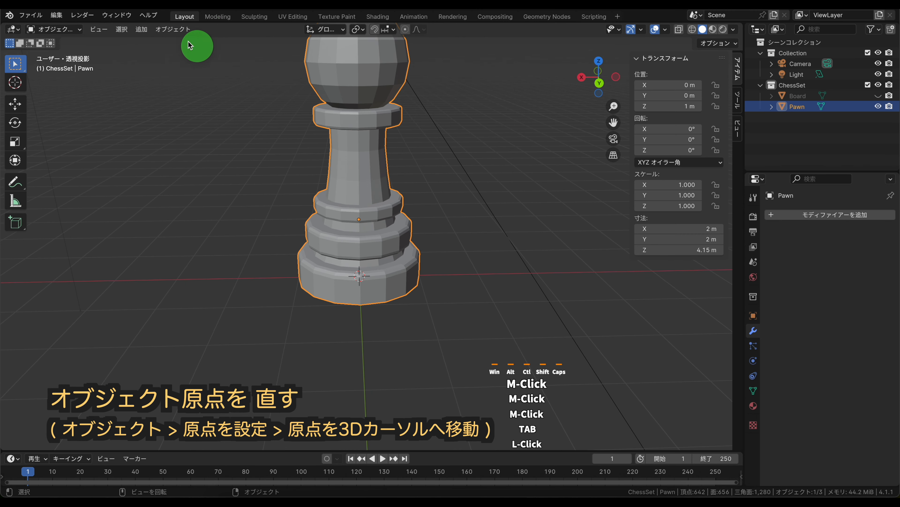
pyautogui.click(181, 32)
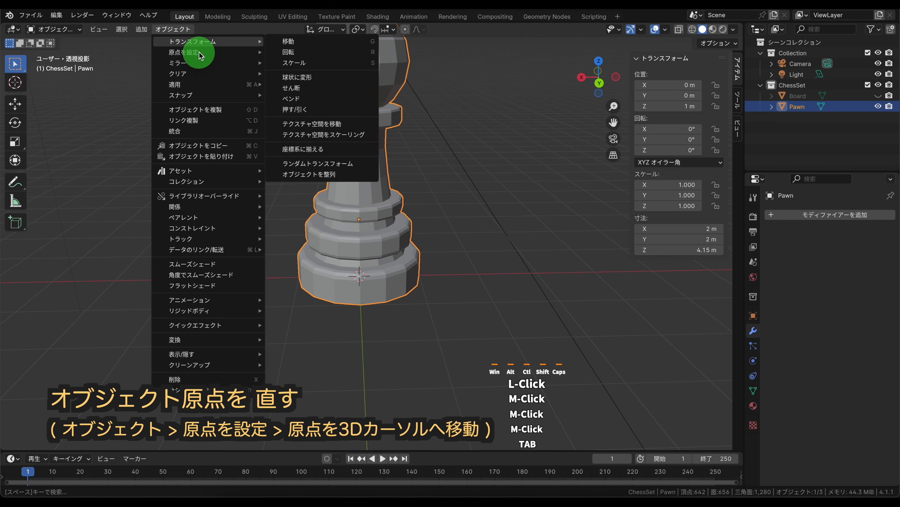
pyautogui.moveTo(194, 57)
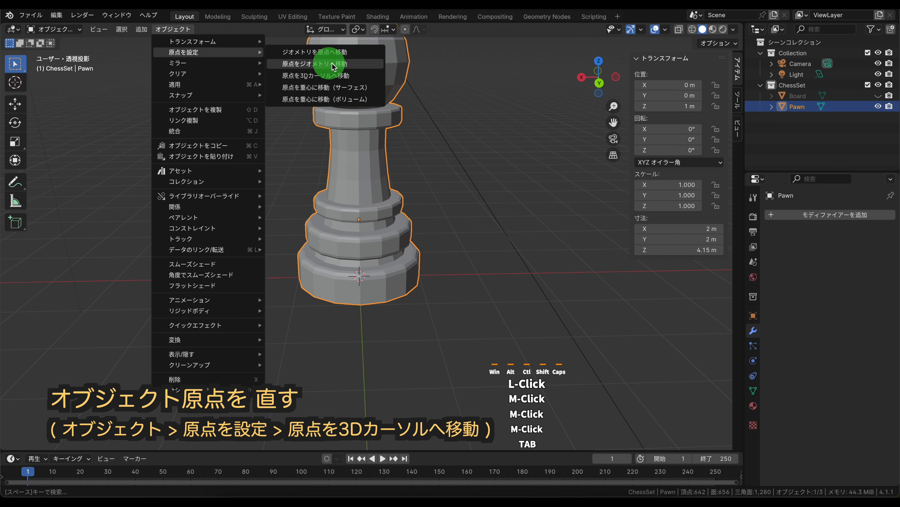
pyautogui.click(366, 76)
pyautogui.click(495, 278)
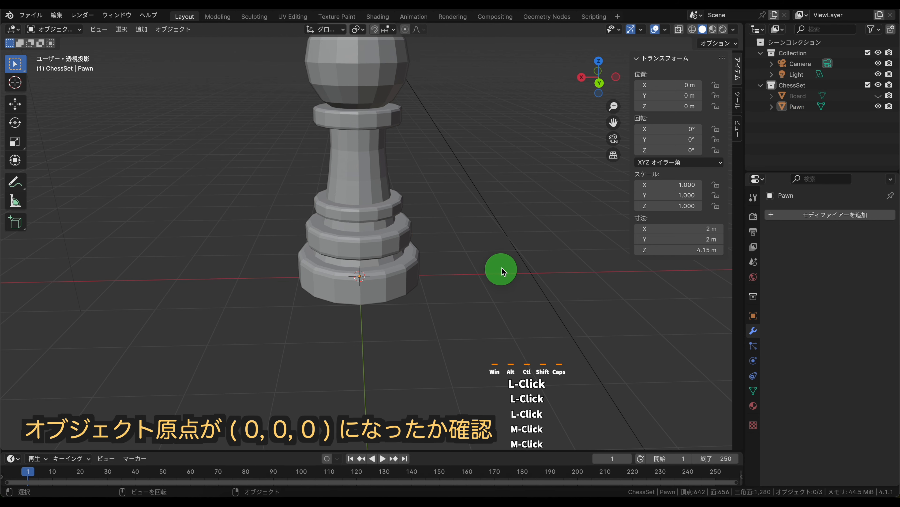
# Inspect the pawn's underside and check the local coordinates of its center vertex against the new origin.
pyautogui.moveTo(503, 267); pyautogui.dragTo(351, 257, button='middle')
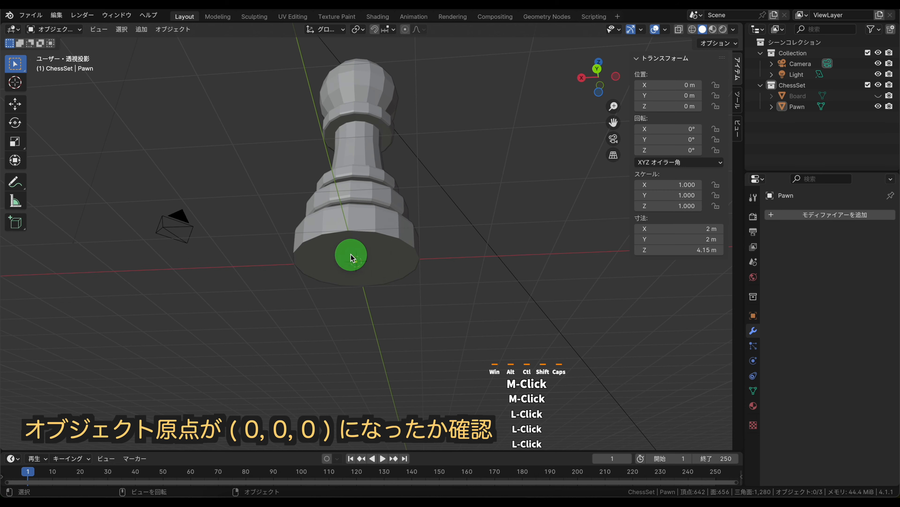
pyautogui.scroll(2, 393, 249)
pyautogui.scroll(-5, 394, 223)
pyautogui.scroll(5, 392, 227)
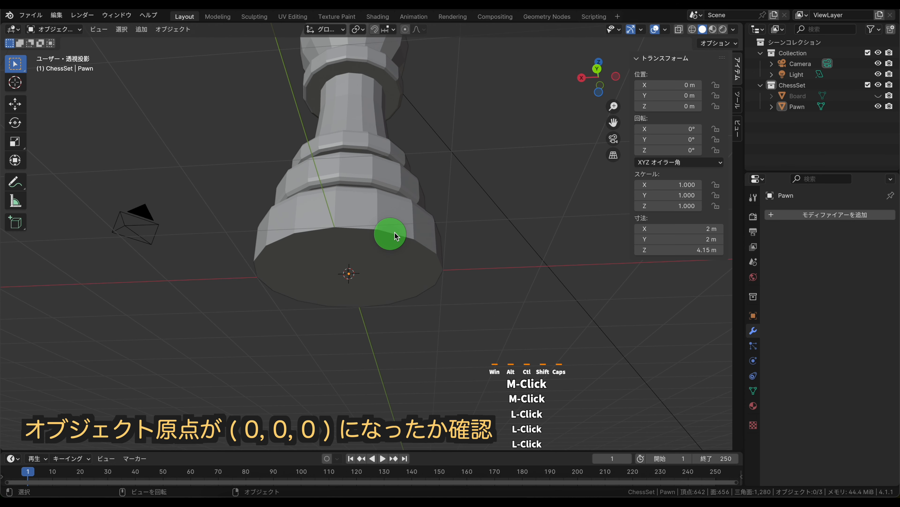
pyautogui.press('Tab')
pyautogui.moveTo(398, 243); pyautogui.dragTo(366, 263, button='middle')
pyautogui.click(349, 272)
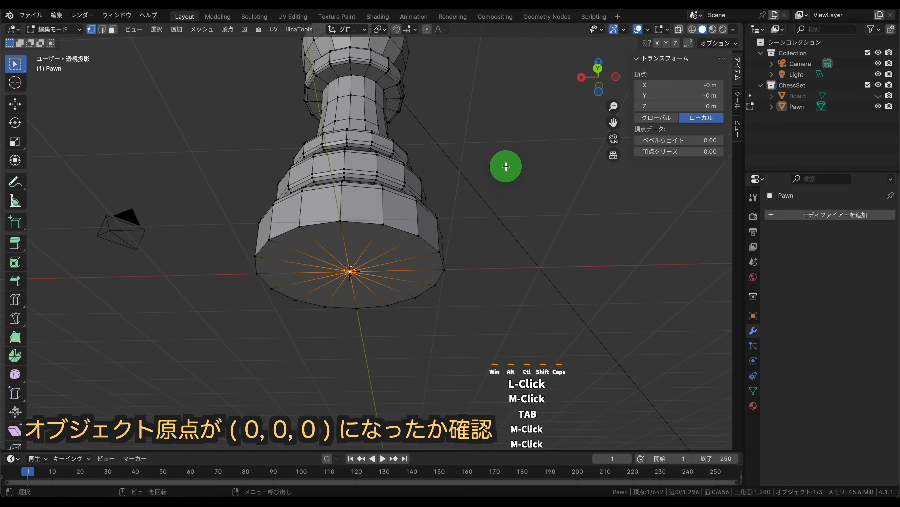
pyautogui.press('Tab')
pyautogui.click(491, 106)
# Apply Shade Smooth by Angle to the whole pawn.
pyautogui.moveTo(493, 110); pyautogui.dragTo(505, 228, button='middle')
pyautogui.scroll(5, 457, 186)
pyautogui.scroll(-9, 457, 185)
pyautogui.moveTo(457, 185); pyautogui.dragTo(461, 176, button='middle')
pyautogui.click(370, 154)
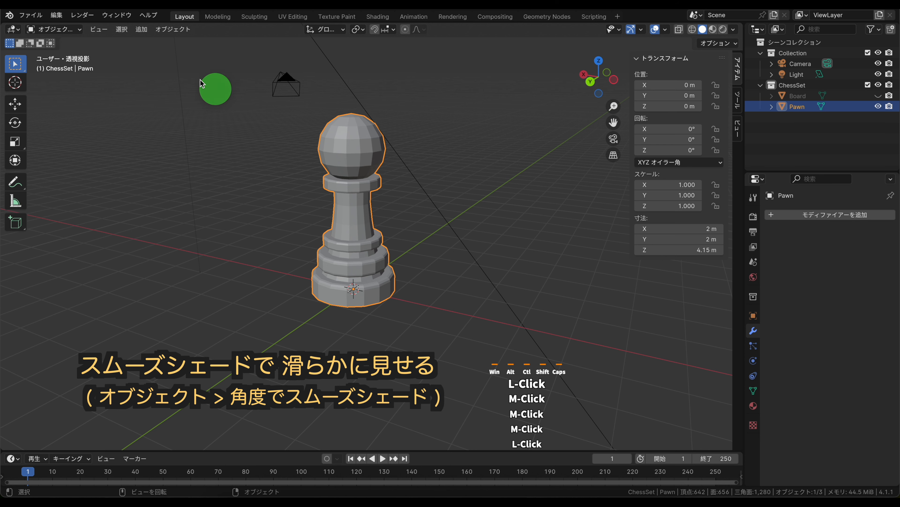
pyautogui.click(173, 29)
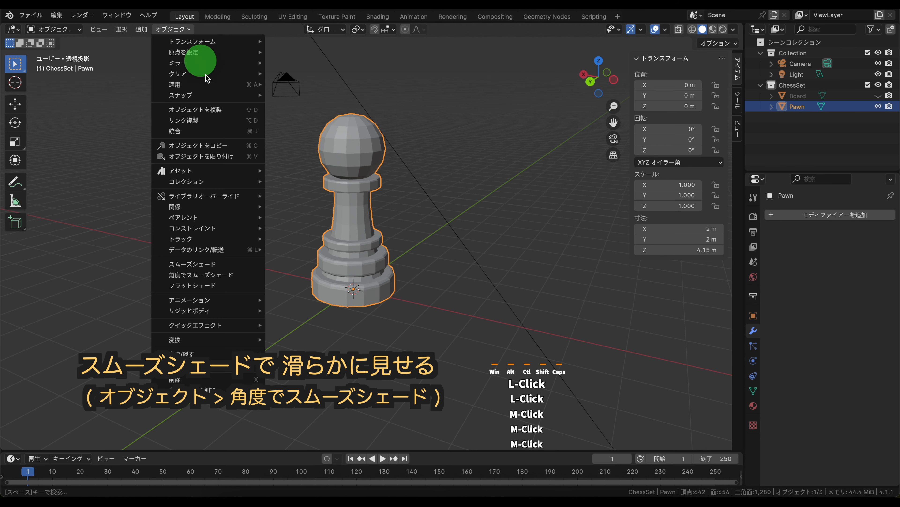
pyautogui.click(236, 275)
pyautogui.click(477, 187)
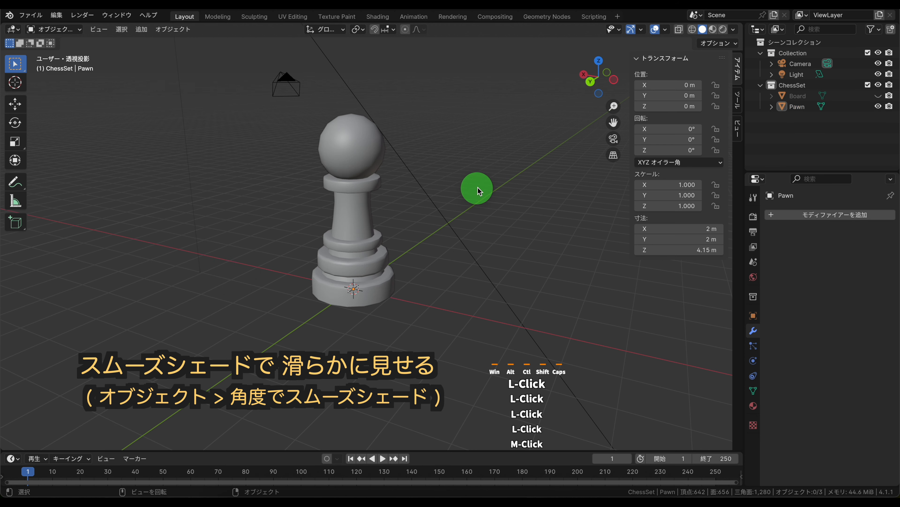
pyautogui.moveTo(478, 183); pyautogui.dragTo(429, 183, button='middle')
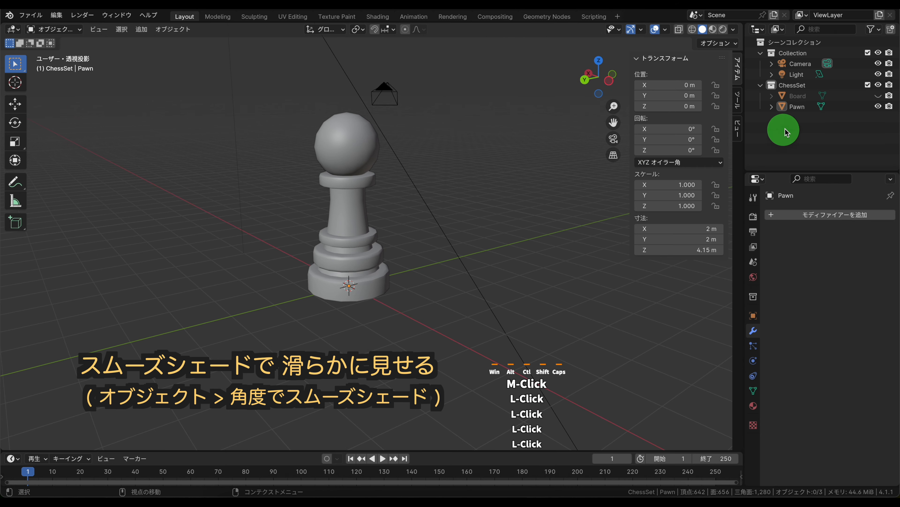
# Rename the pawn object as 06_Pawn and switch the viewport to Material Preview shading.
pyautogui.click(797, 109)
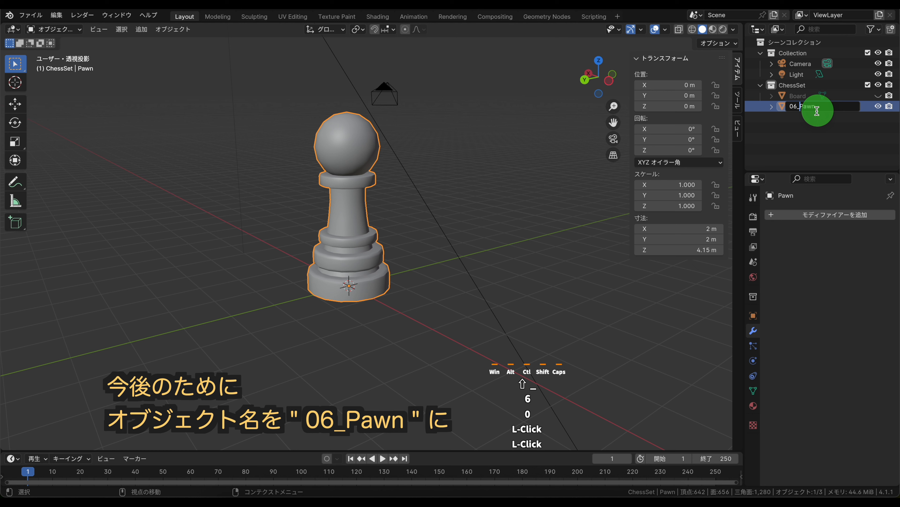
pyautogui.click(821, 156)
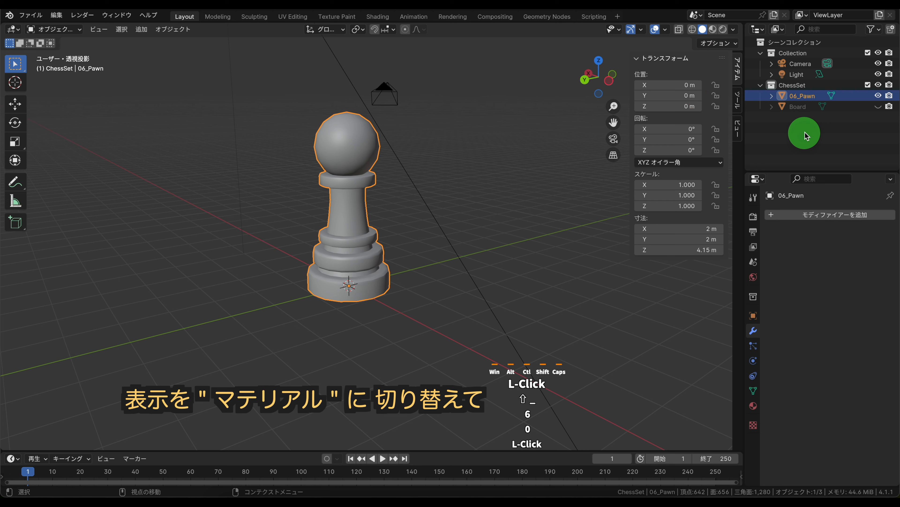
pyautogui.click(713, 30)
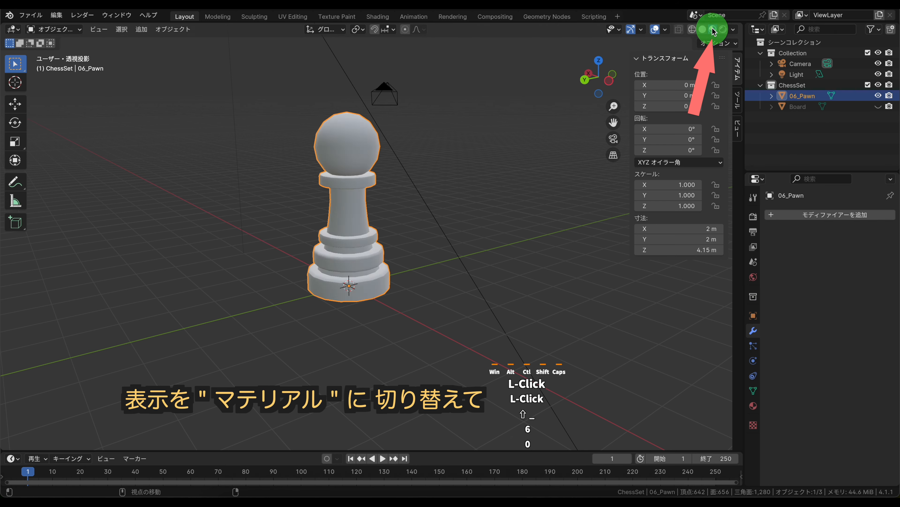
# Assign the existing BoardWhite material to the pawn and rename the object as 06_PawnW.
pyautogui.click(753, 406)
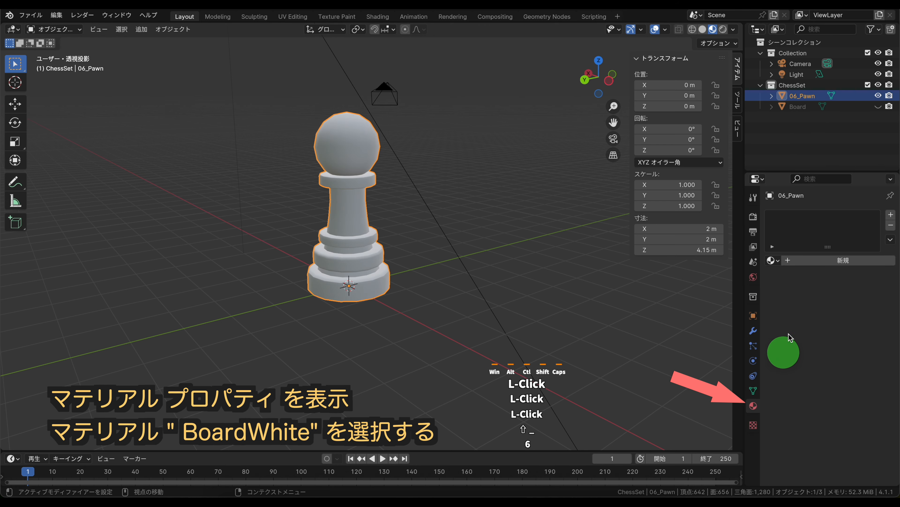
pyautogui.click(776, 260)
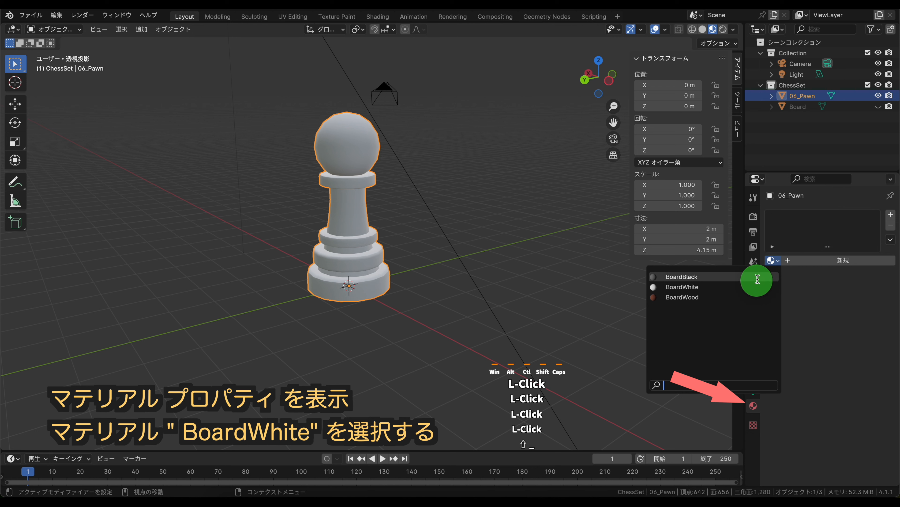
pyautogui.click(745, 286)
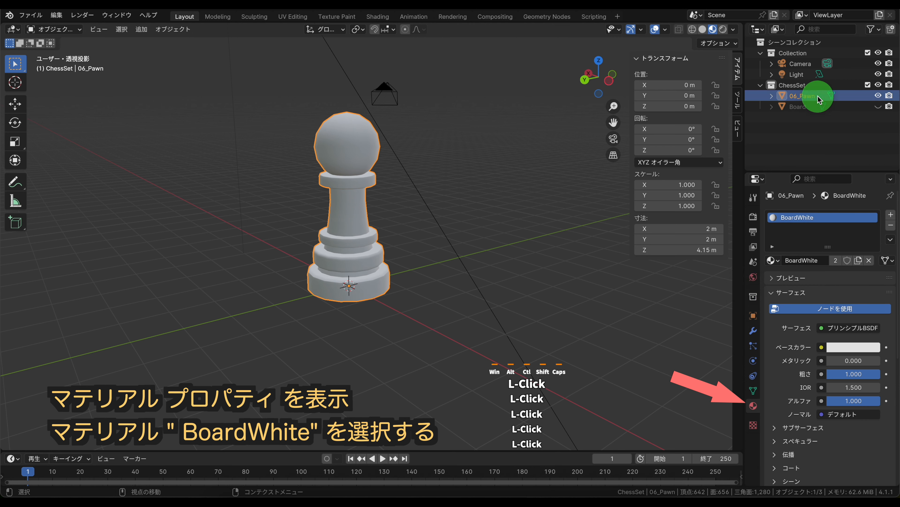
pyautogui.click(837, 92)
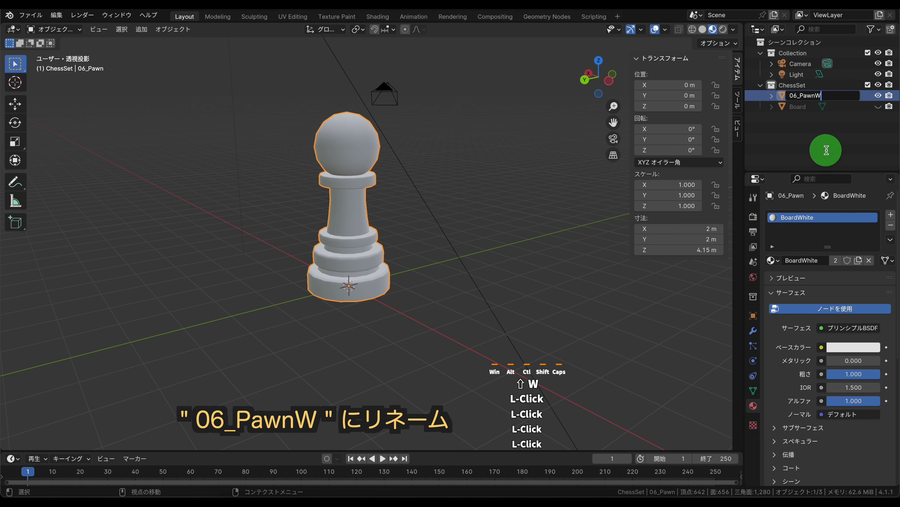
pyautogui.click(826, 150)
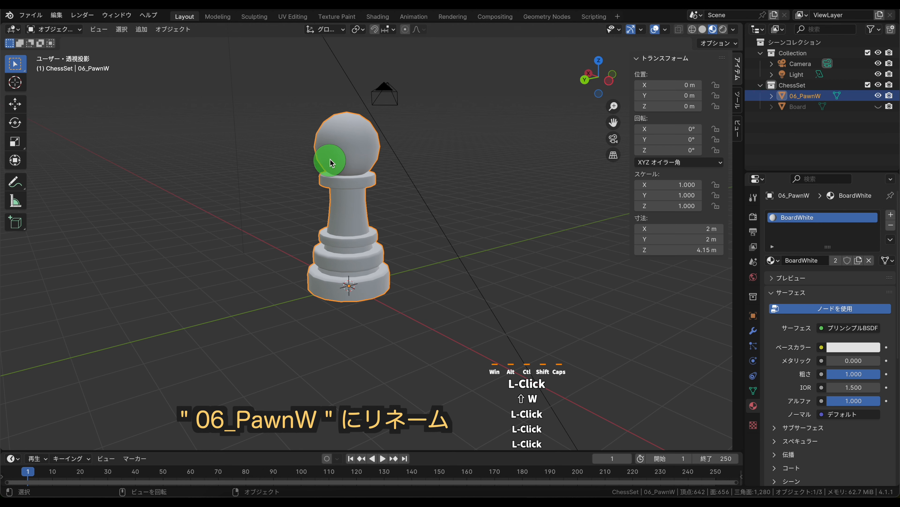
# Make the hidden Board object in the ChessSet collection visible again.
pyautogui.click(792, 106)
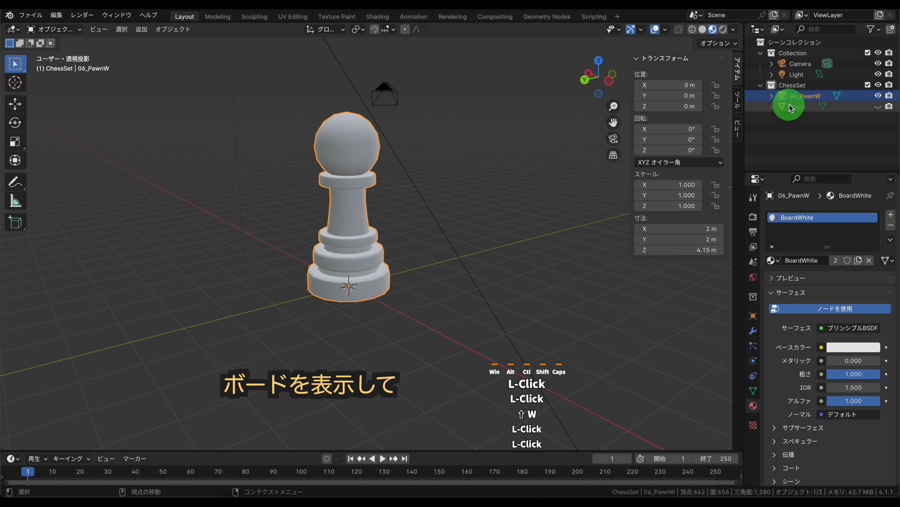
pyautogui.click(879, 107)
pyautogui.click(351, 136)
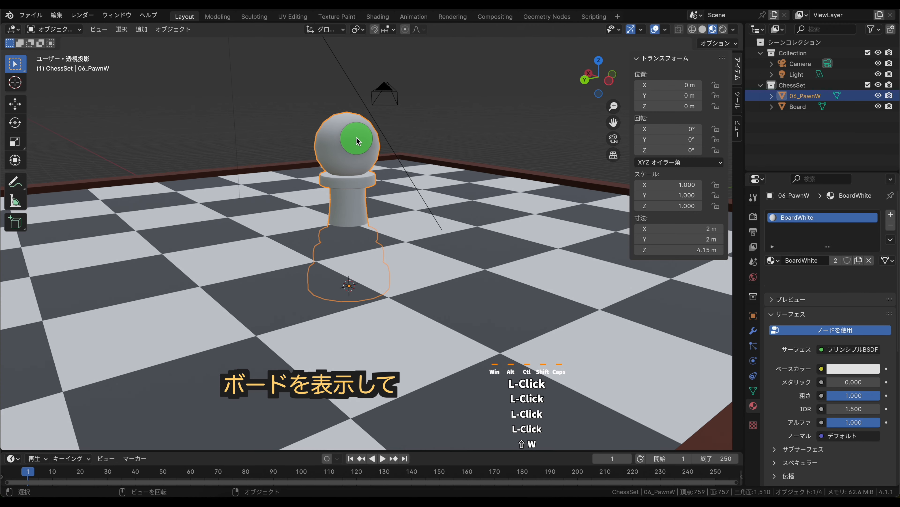
pyautogui.scroll(3, 420, 126)
pyautogui.scroll(-5, 420, 126)
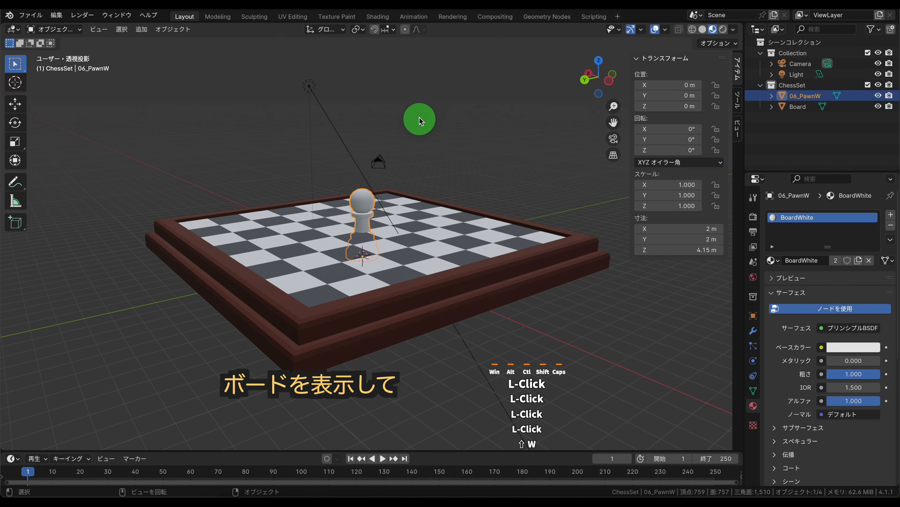
# Raise the pawn about 3.32 m along the global Z axis so it stands above the board.
pyautogui.moveTo(420, 117); pyautogui.dragTo(500, 101, button='middle')
pyautogui.press('g')
pyautogui.press('z')
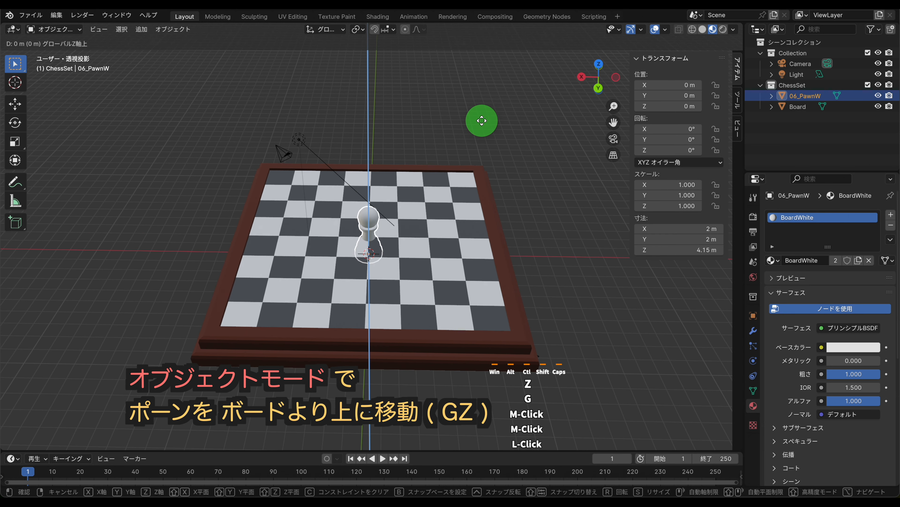
pyautogui.click(467, 104)
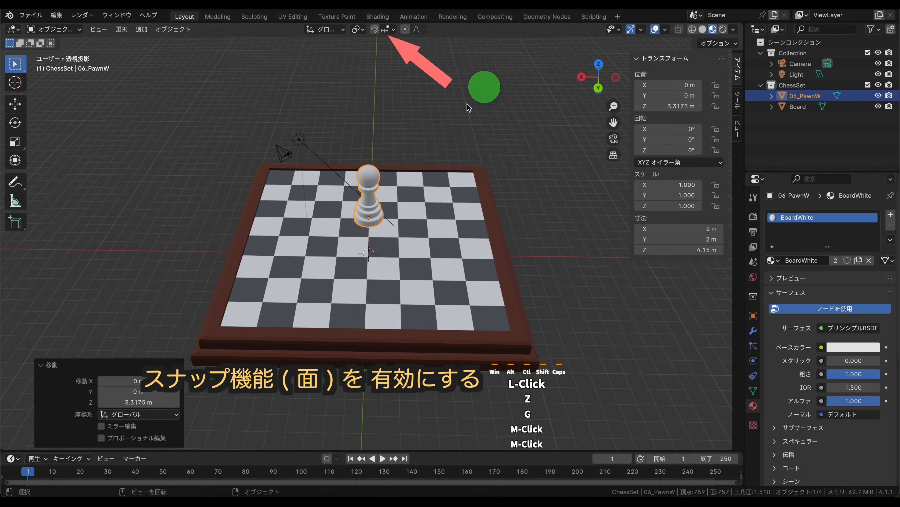
# Enable snapping and set the snap target to Face.
pyautogui.moveTo(467, 103); pyautogui.dragTo(418, 91, button='middle')
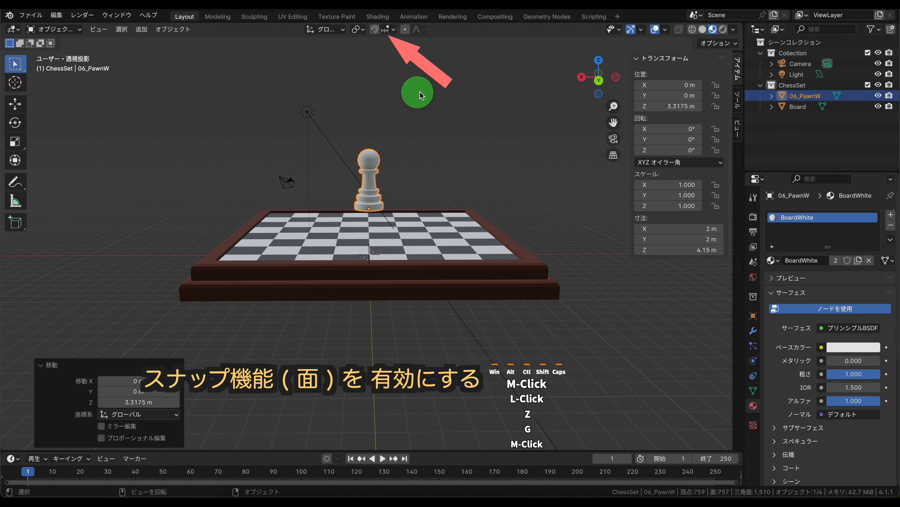
pyautogui.click(389, 30)
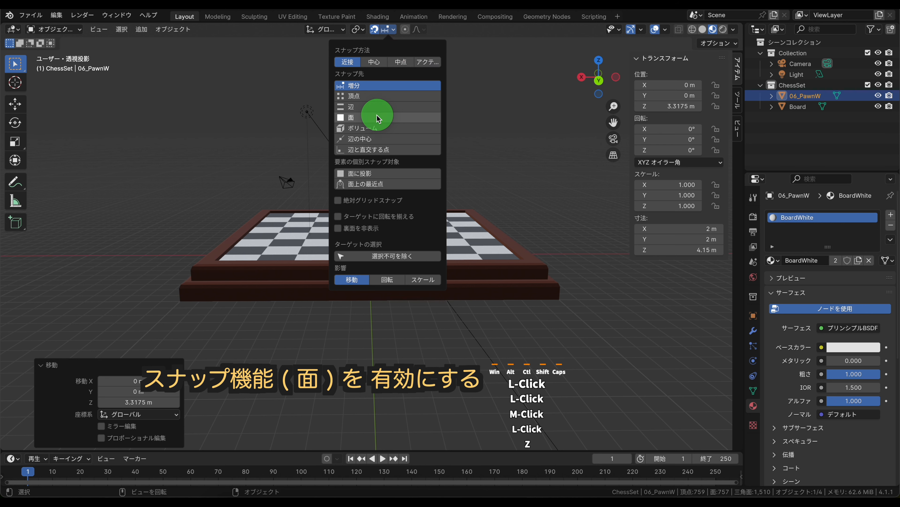
pyautogui.click(380, 101)
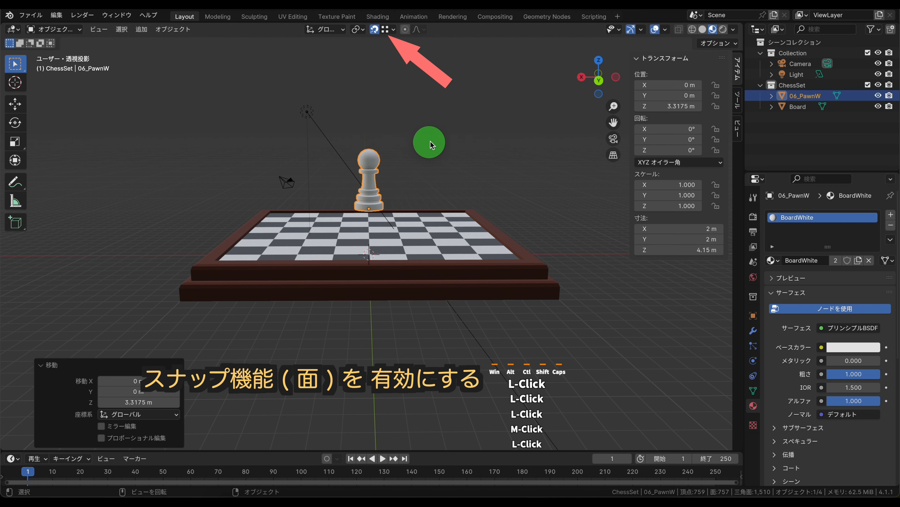
pyautogui.moveTo(431, 144); pyautogui.dragTo(429, 151, button='middle')
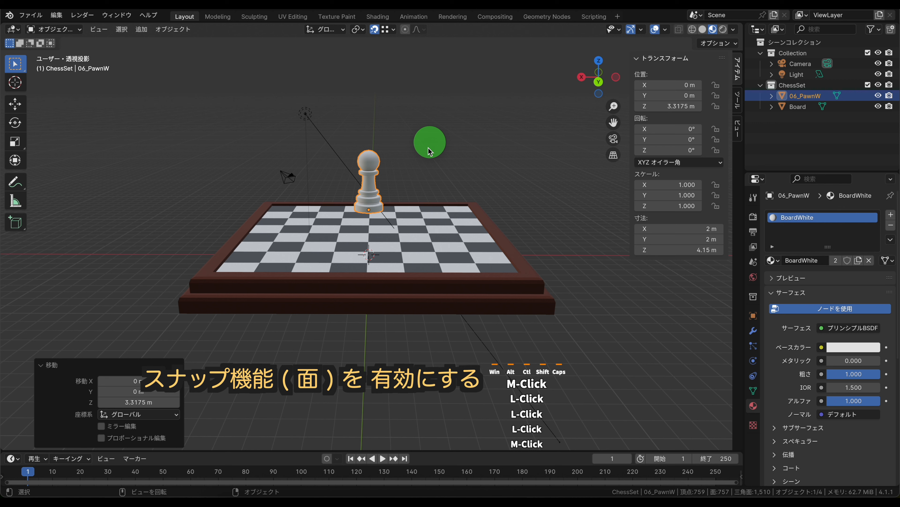
pyautogui.click(386, 30)
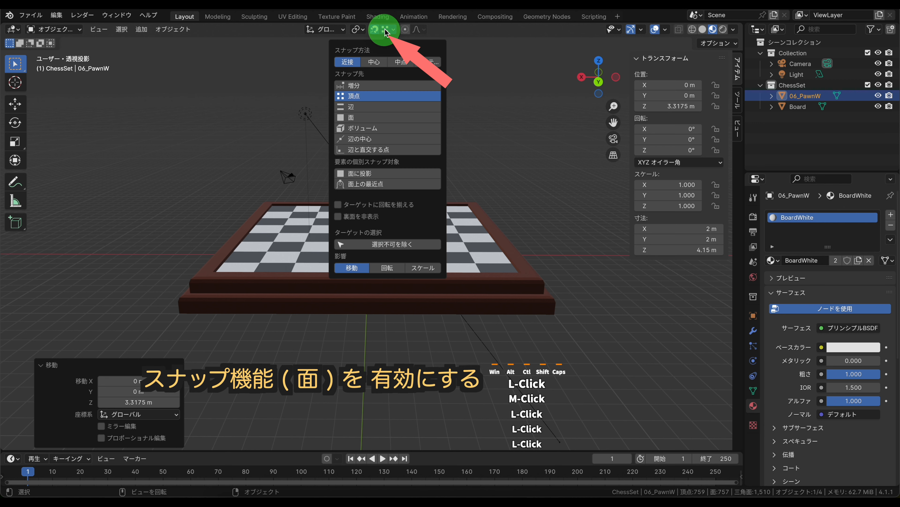
pyautogui.click(380, 118)
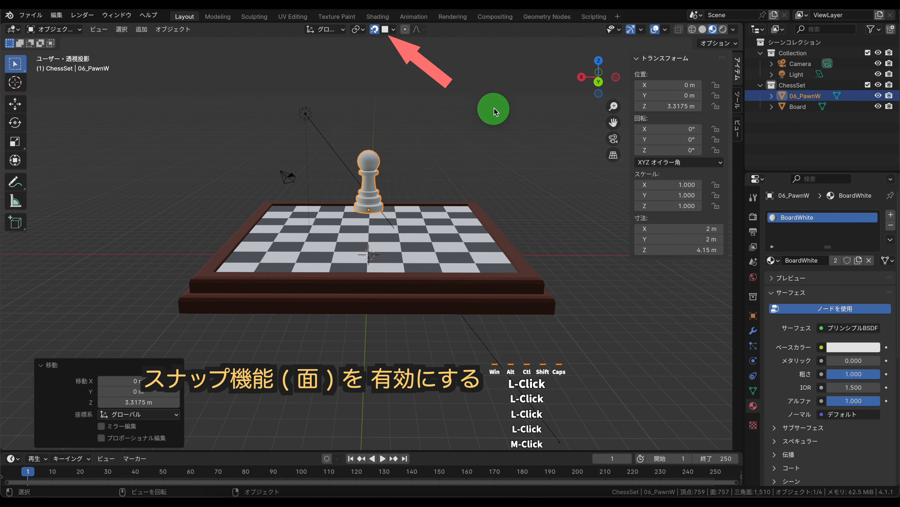
# Move the pawn with face snapping onto the dark end square of the board's second row.
pyautogui.moveTo(492, 106); pyautogui.dragTo(397, 149, button='middle')
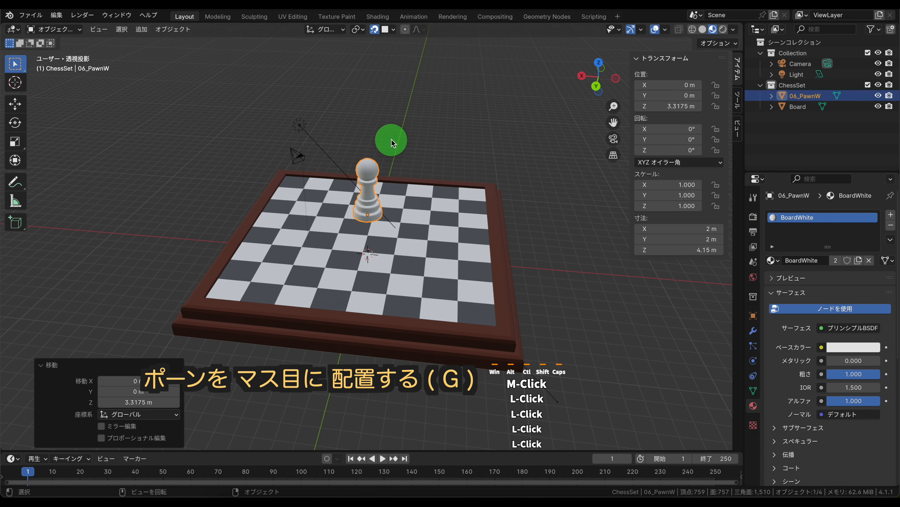
pyautogui.press('g')
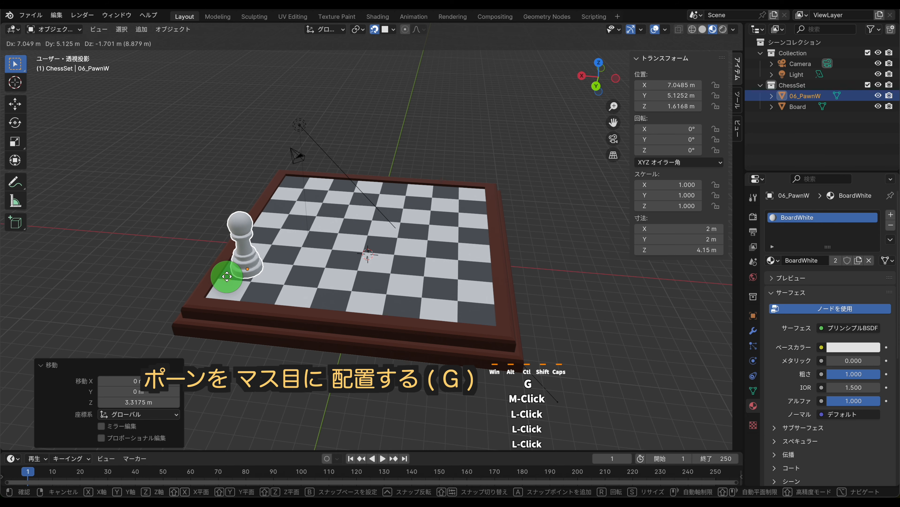
pyautogui.click(227, 276)
# Scale the pawn uniformly down to about 0.525 to suit the board squares.
pyautogui.moveTo(408, 250); pyautogui.dragTo(457, 233, button='middle')
pyautogui.scroll(5, 464, 130)
pyautogui.moveTo(418, 136); pyautogui.dragTo(402, 142, button='middle')
pyautogui.keyDown('shift'); pyautogui.moveTo(341, 216); pyautogui.dragTo(440, 174, button='middle'); pyautogui.keyUp('shift')
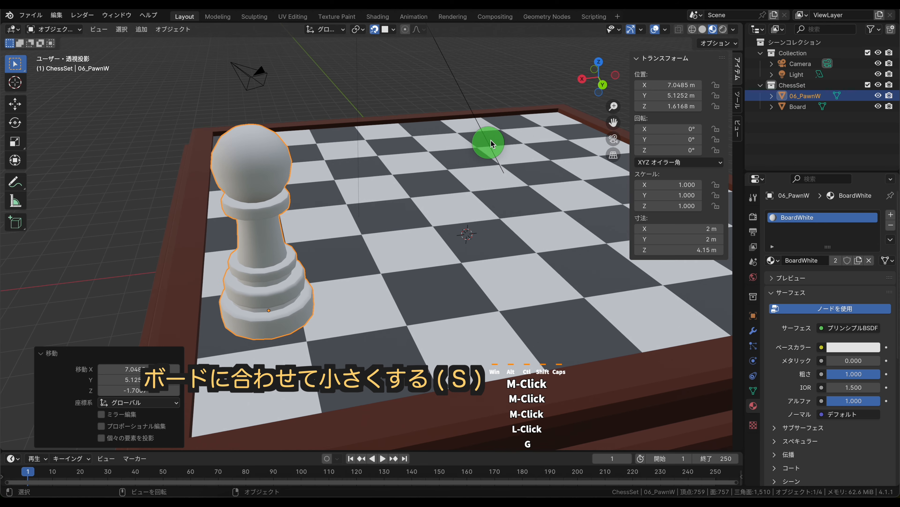
pyautogui.press('s')
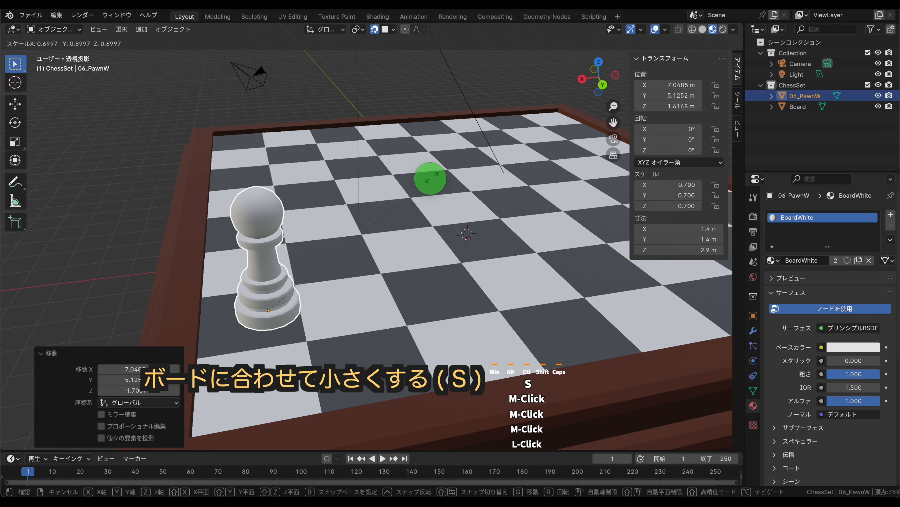
pyautogui.click(376, 201)
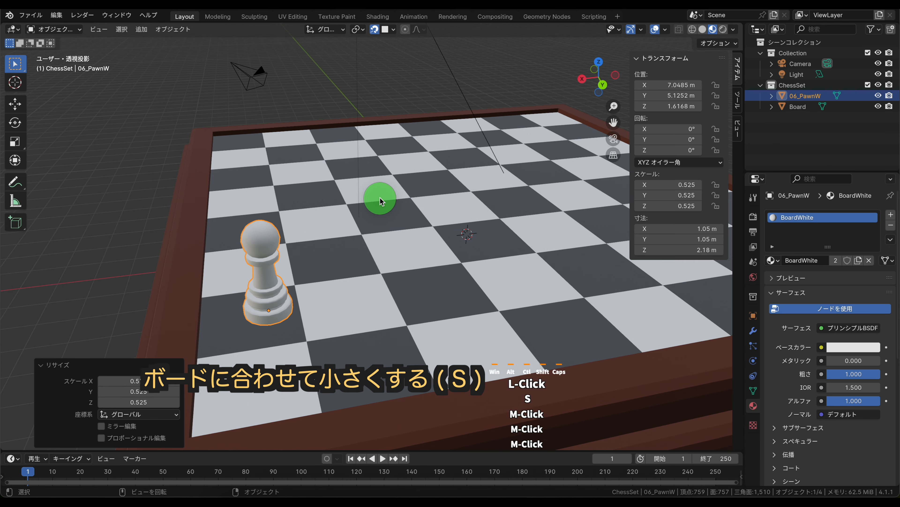
# In top view, shift the pawn about 0.41 m in X and 0.12 m in Y toward the center of its square.
pyautogui.moveTo(377, 201); pyautogui.dragTo(425, 241, button='middle')
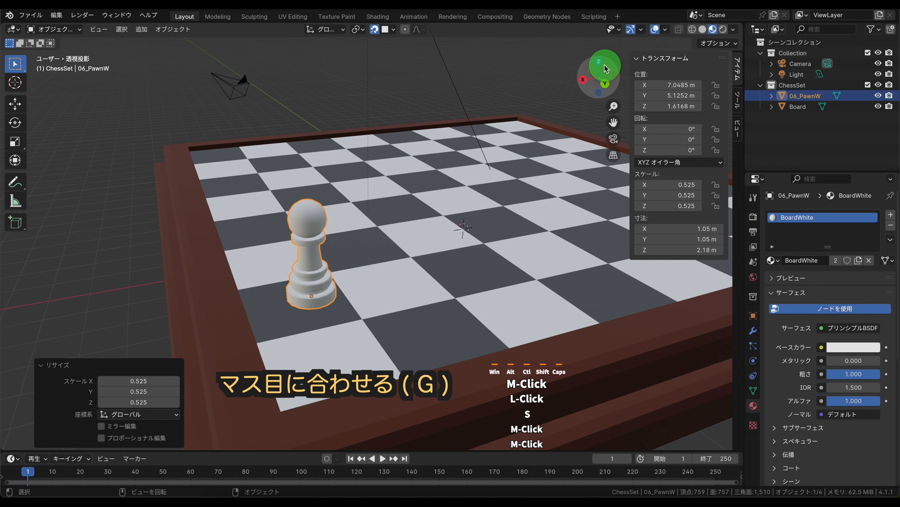
pyautogui.click(599, 61)
pyautogui.keyDown('shift'); pyautogui.moveTo(505, 107); pyautogui.dragTo(454, 194, button='middle'); pyautogui.keyUp('shift')
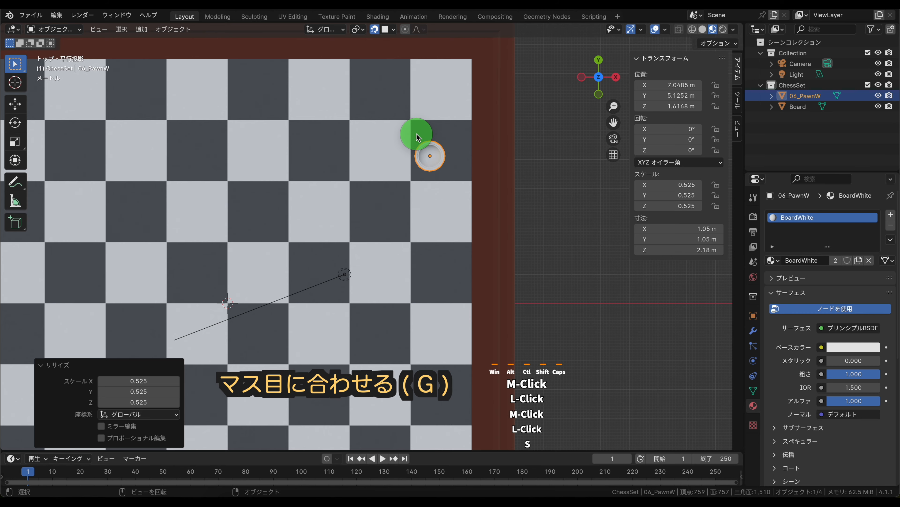
pyautogui.press('g')
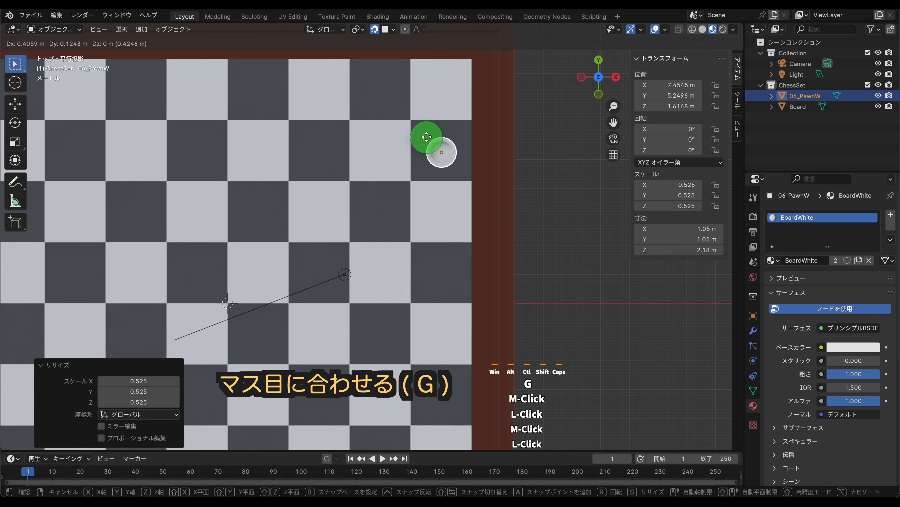
pyautogui.click(427, 137)
# Add an Array modifier to the 06_PawnW object.
pyautogui.moveTo(530, 132); pyautogui.dragTo(312, 52, button='middle')
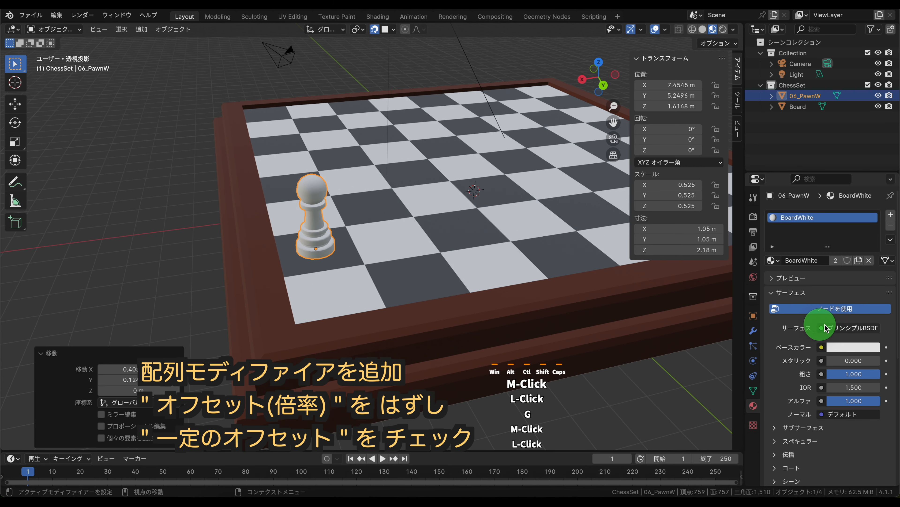
pyautogui.click(753, 334)
pyautogui.click(782, 214)
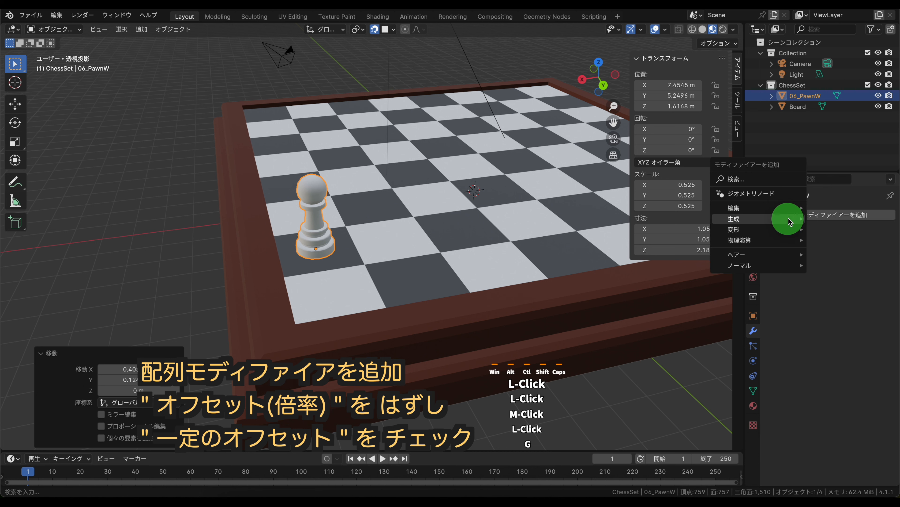
pyautogui.moveTo(783, 218)
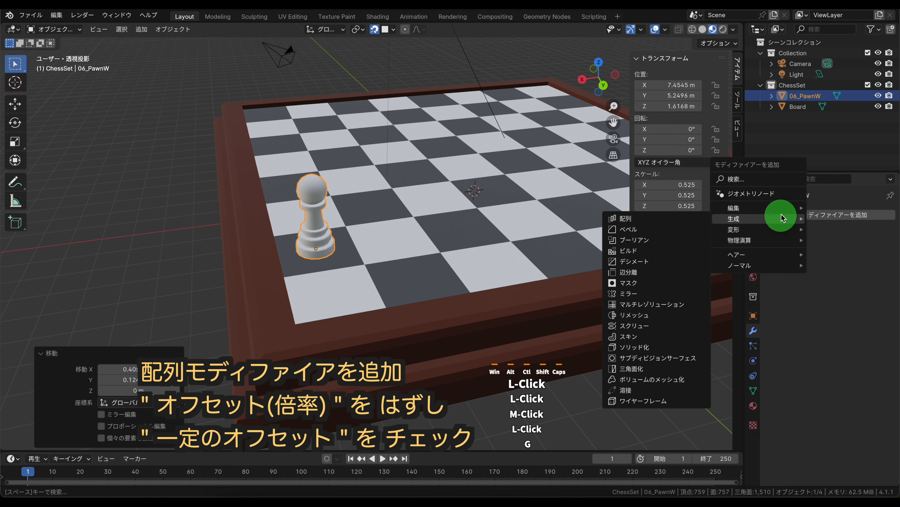
pyautogui.click(640, 220)
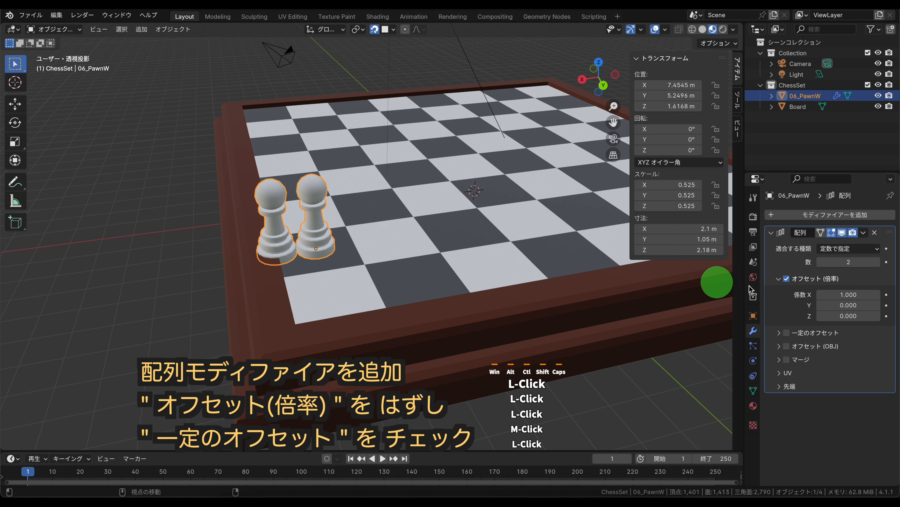
# Turn off the array's Relative Offset and enable Constant Offset instead.
pyautogui.keyDown('shift'); pyautogui.moveTo(500, 179); pyautogui.dragTo(312, 201, button='middle'); pyautogui.keyUp('shift')
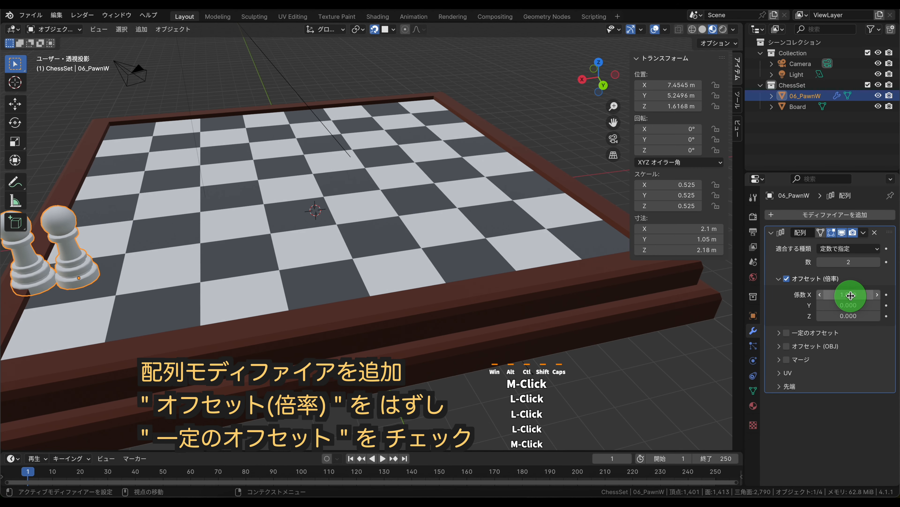
pyautogui.click(787, 279)
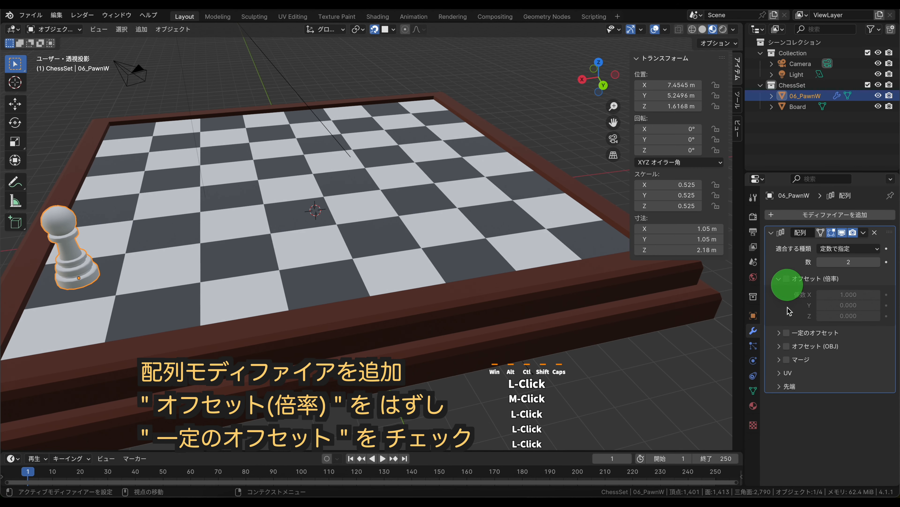
pyautogui.click(787, 333)
pyautogui.click(778, 335)
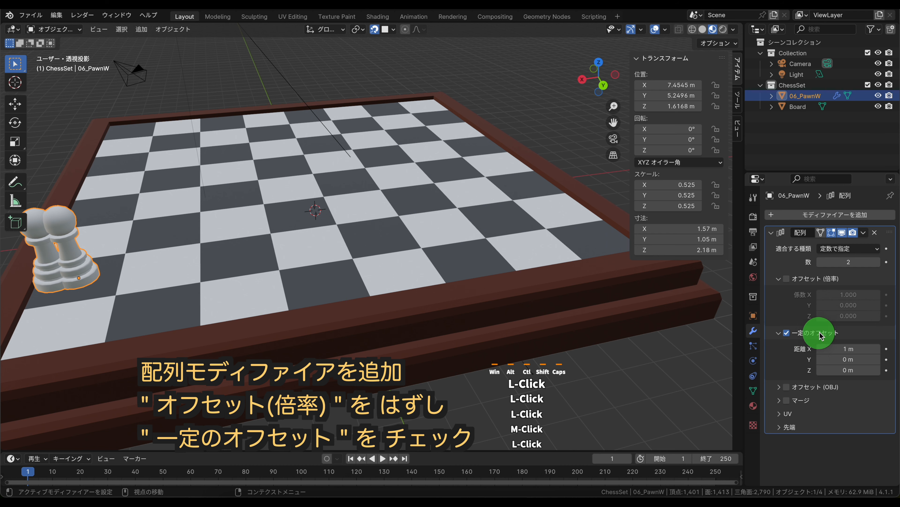
# Set the array's constant X offset to about -3.92 m and its count to 8.
pyautogui.keyDown('shift'); pyautogui.moveTo(378, 238); pyautogui.dragTo(434, 222, button='middle'); pyautogui.keyUp('shift')
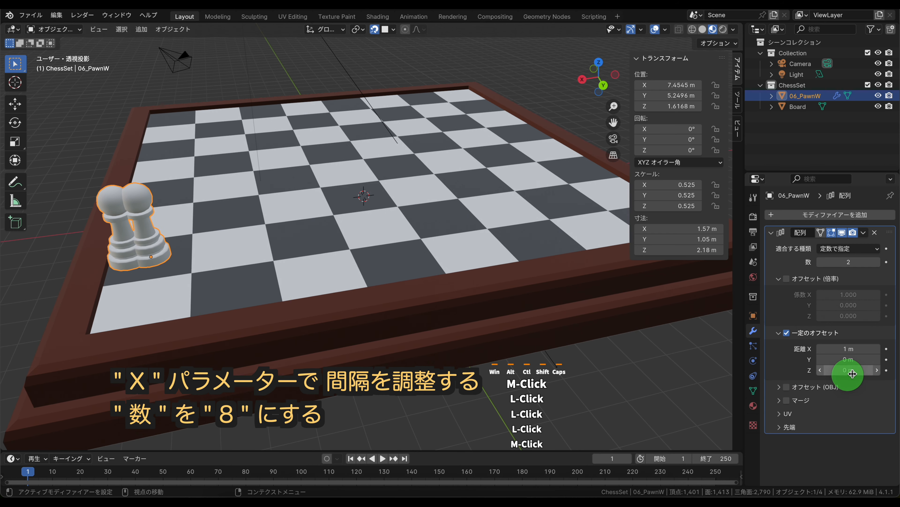
pyautogui.moveTo(865, 350); pyautogui.dragTo(731, 361)
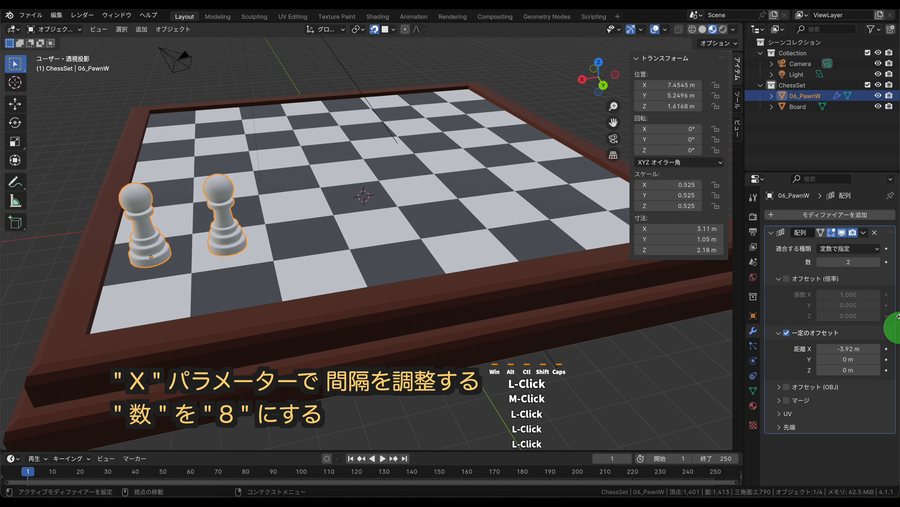
pyautogui.click(878, 263)
pyautogui.click(878, 263)
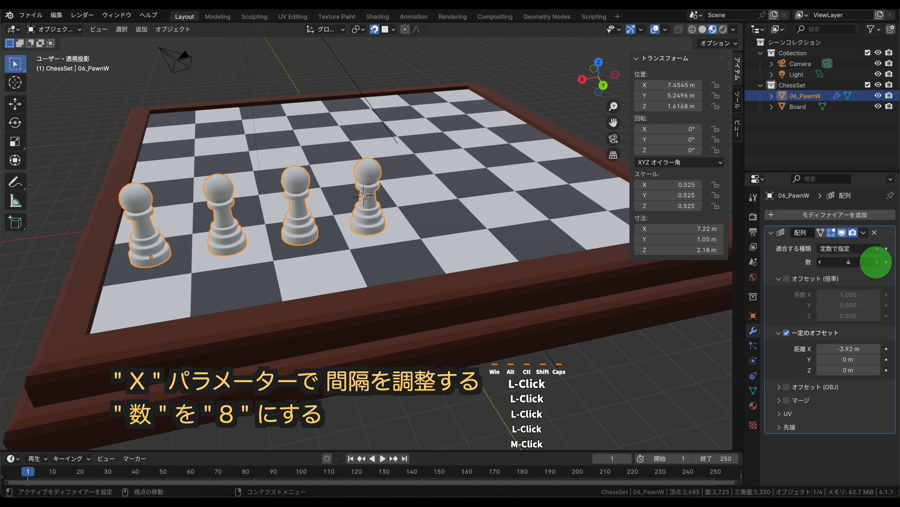
pyautogui.click(878, 263)
pyautogui.click(878, 263)
pyautogui.click(877, 264)
pyautogui.click(875, 265)
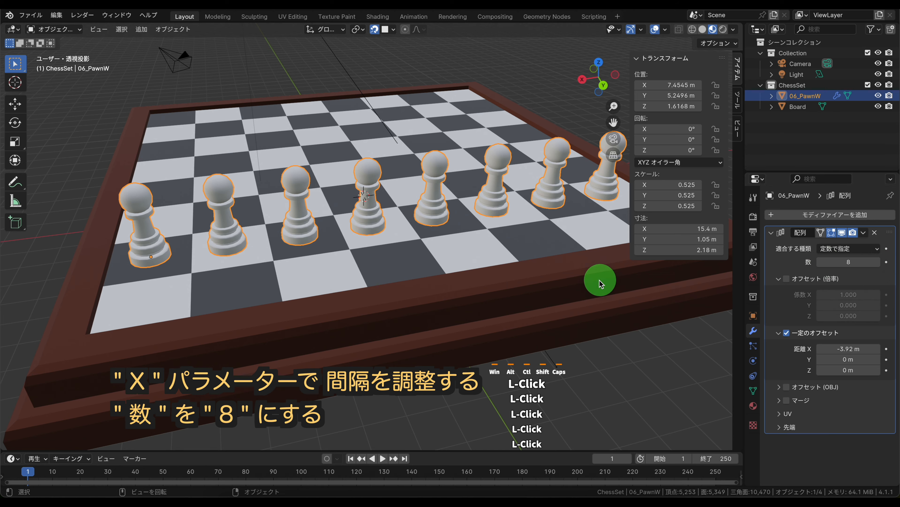
# Refine the array's constant X offset to -4 m to fit the spacing of the pawn row.
pyautogui.moveTo(597, 275); pyautogui.dragTo(579, 277, button='middle')
pyautogui.scroll(3, 583, 285)
pyautogui.scroll(-5, 582, 284)
pyautogui.scroll(-2, 580, 282)
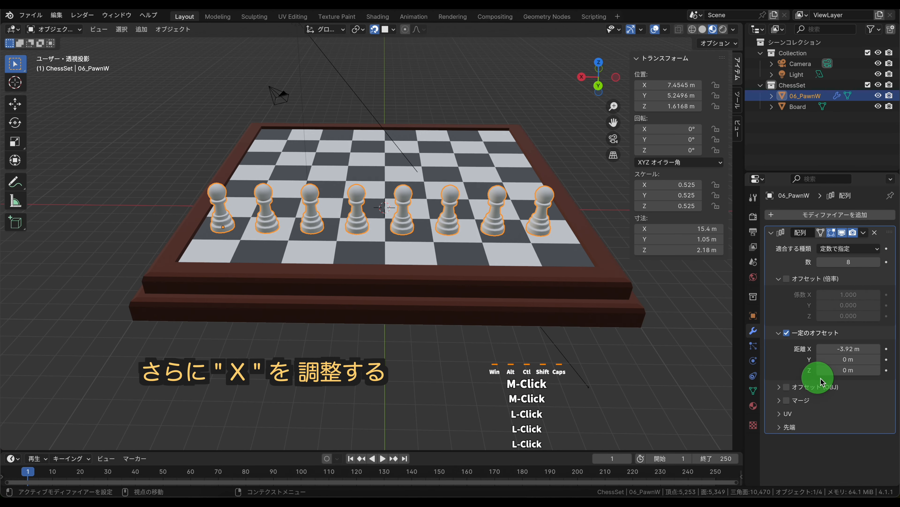
pyautogui.moveTo(859, 350); pyautogui.dragTo(852, 348)
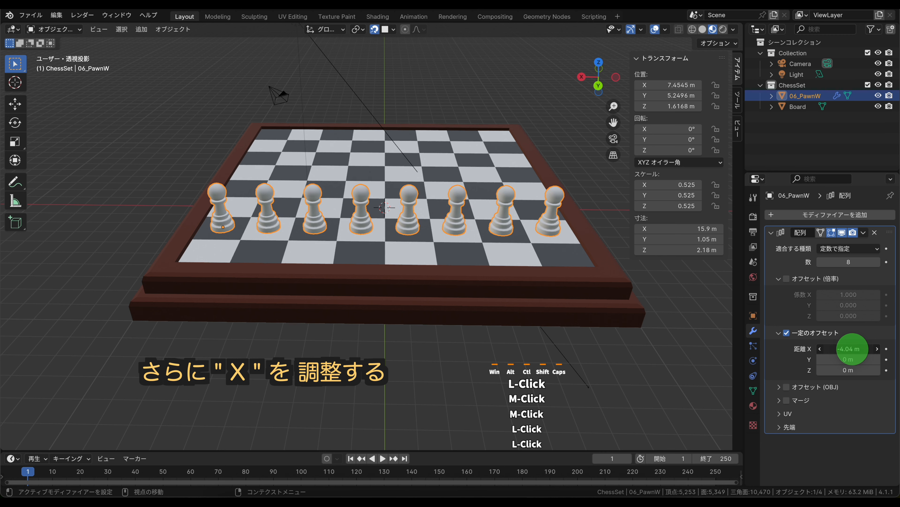
pyautogui.click(862, 349)
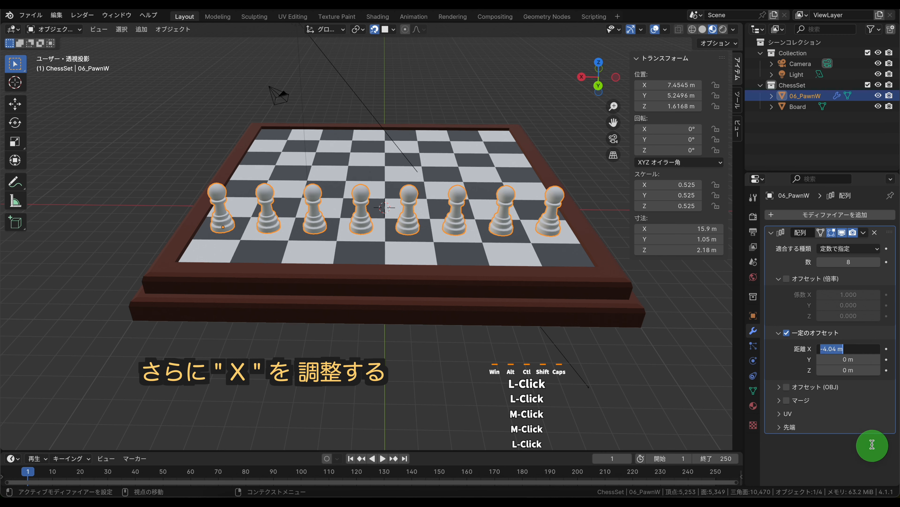
pyautogui.write('-')
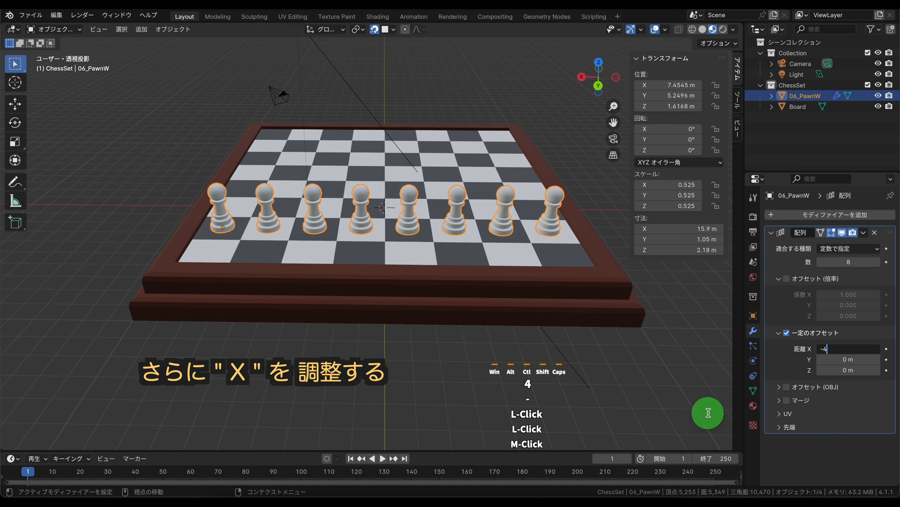
pyautogui.write('4')
pyautogui.press('Return')
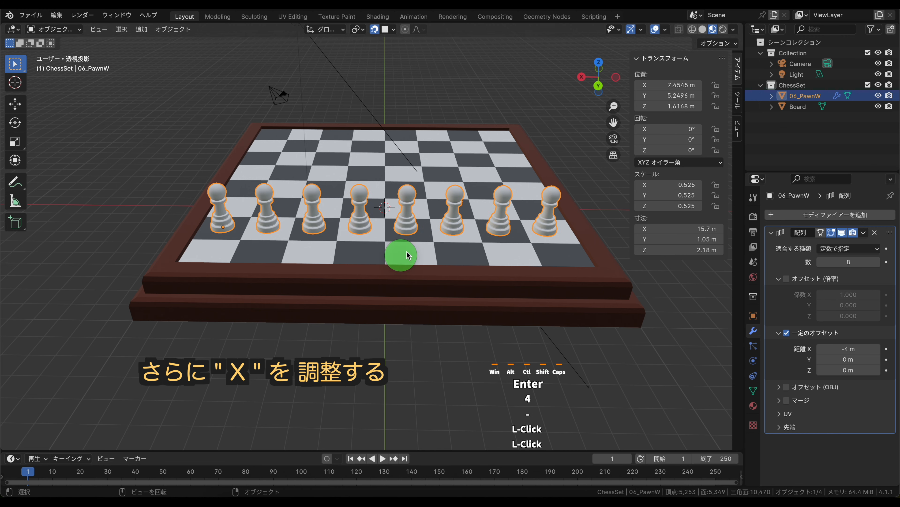
# Fine-tune the pawn array's constant X offset to -4.04 m so the pawns line up with the squares.
pyautogui.moveTo(505, 183)
pyautogui.mouseDown(button='middle')
pyautogui.moveTo(509, 170)
pyautogui.moveTo(484, 172)
pyautogui.moveTo(481, 190)
pyautogui.moveTo(488, 196)
pyautogui.moveTo(536, 176)
pyautogui.moveTo(502, 179)
pyautogui.mouseUp(button='middle')
pyautogui.click(850, 348)
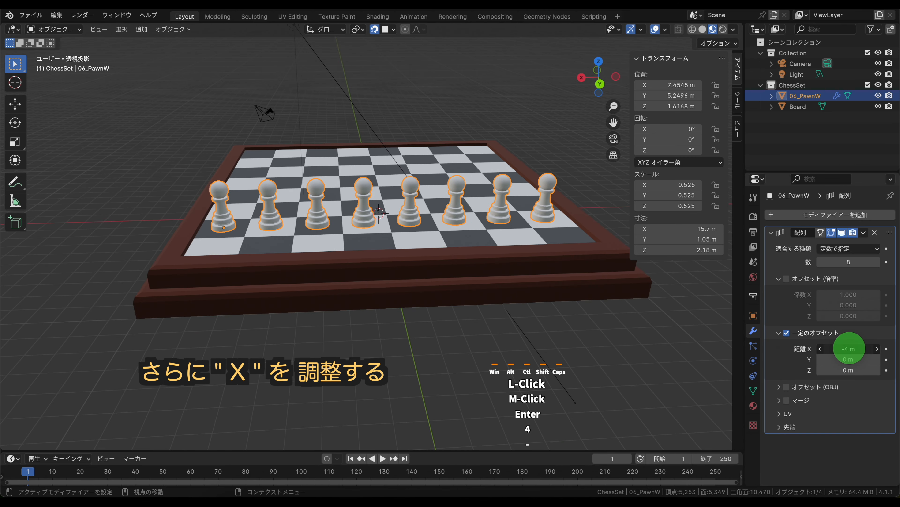
pyautogui.moveTo(849, 348); pyautogui.dragTo(848, 348)
pyautogui.click(695, 334)
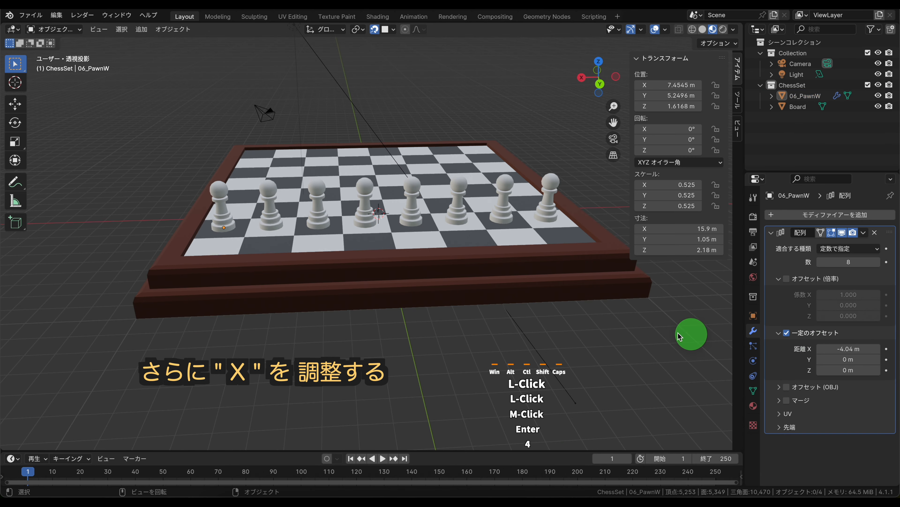
# Duplicate the 06_PawnW object in place and rename the copy 06_PawnB.
pyautogui.moveTo(634, 329); pyautogui.dragTo(15, 334, button='middle')
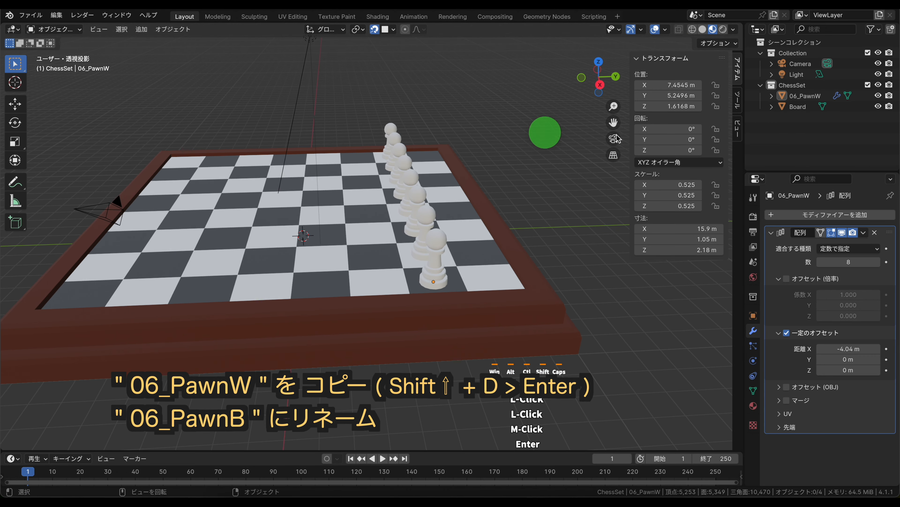
pyautogui.click(809, 96)
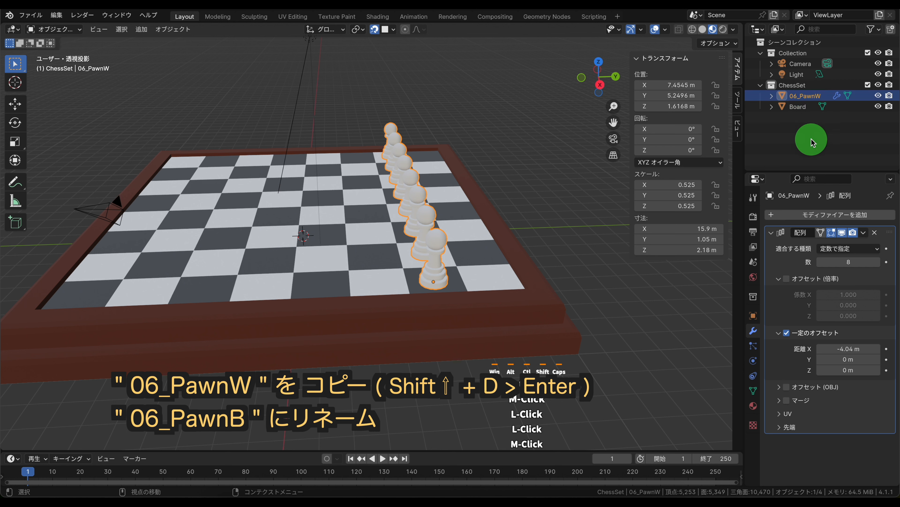
pyautogui.hotkey('shift', 'd')
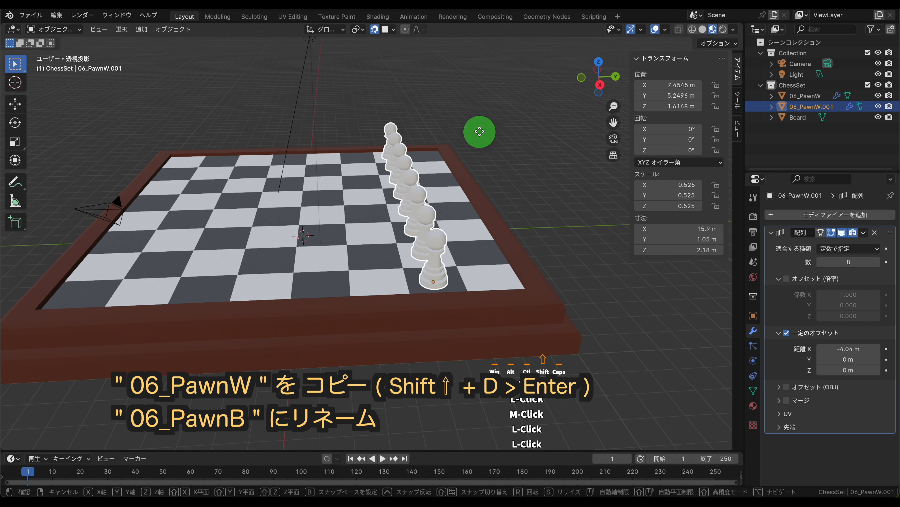
pyautogui.press('Return')
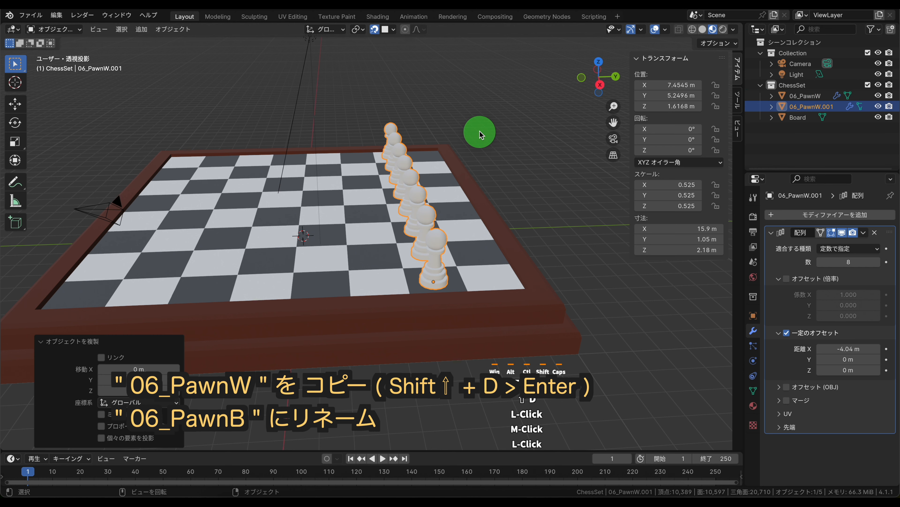
pyautogui.doubleClick(826, 106)
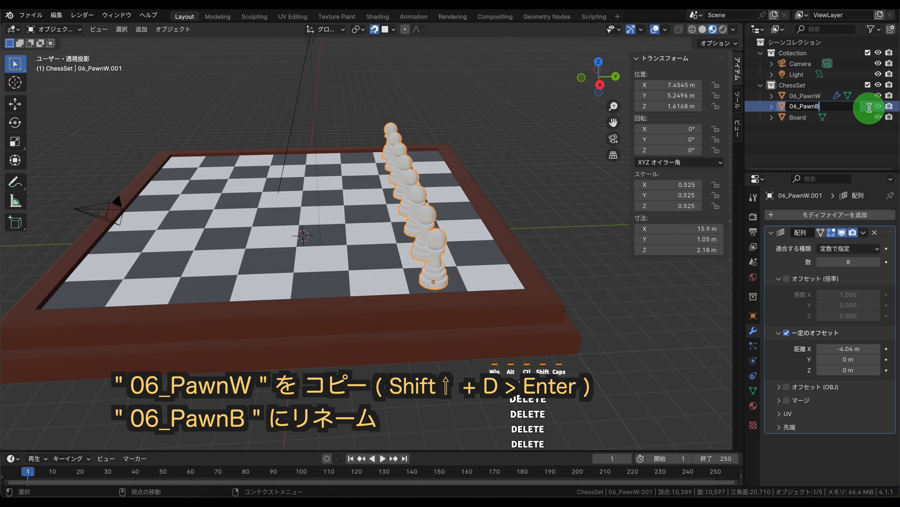
pyautogui.press('Return')
pyautogui.click(597, 145)
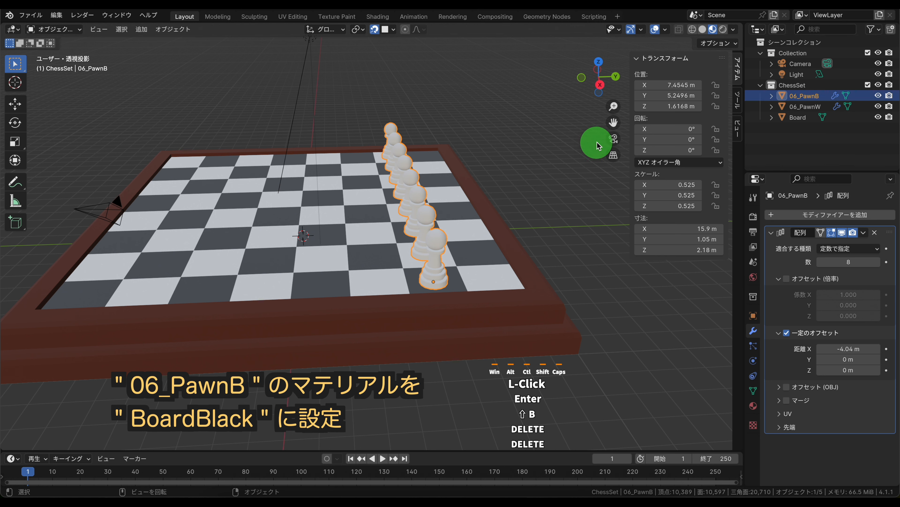
# Assign the existing BoardBlack material to the 06_PawnB object in place of its current material.
pyautogui.click(806, 95)
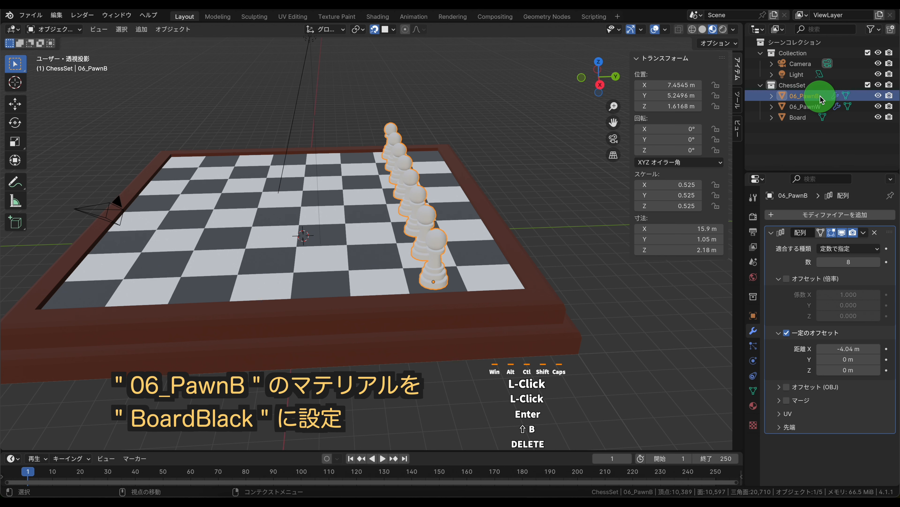
pyautogui.click(753, 407)
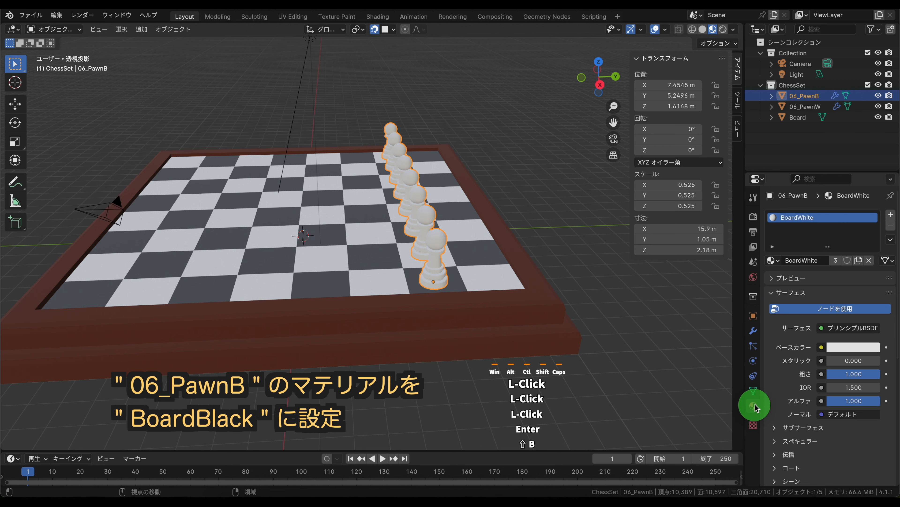
pyautogui.click(772, 260)
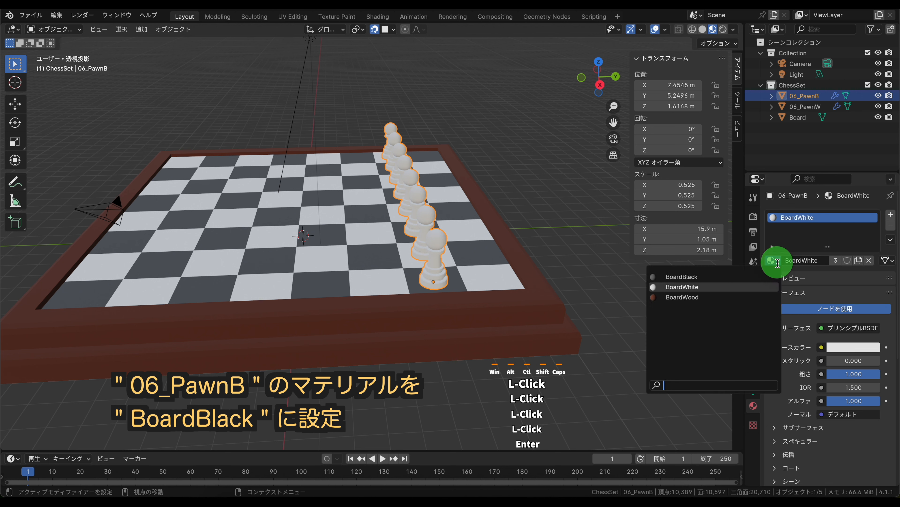
pyautogui.click(697, 277)
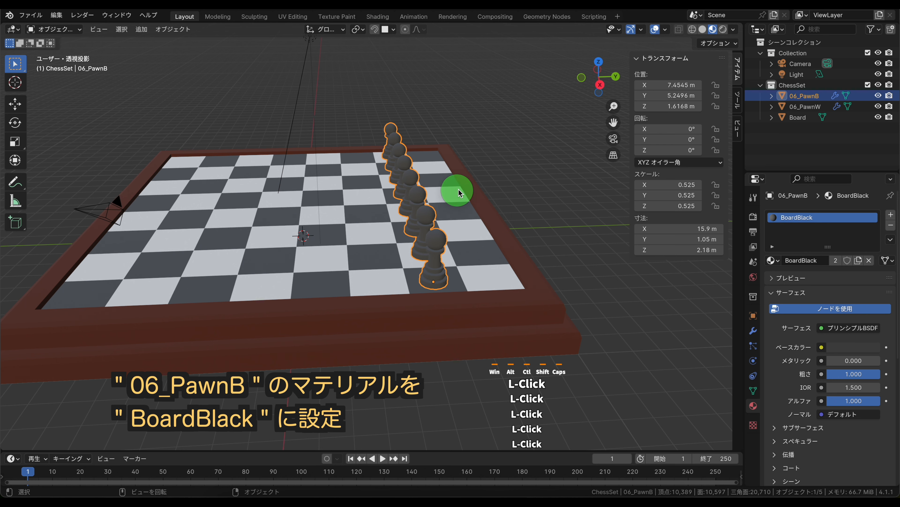
# Move the 06_PawnB row about -10.6 m along the Y axis, without snapping, onto the opposite side of the board.
pyautogui.keyDown('shift'); pyautogui.moveTo(493, 181); pyautogui.dragTo(551, 176, button='middle'); pyautogui.keyUp('shift')
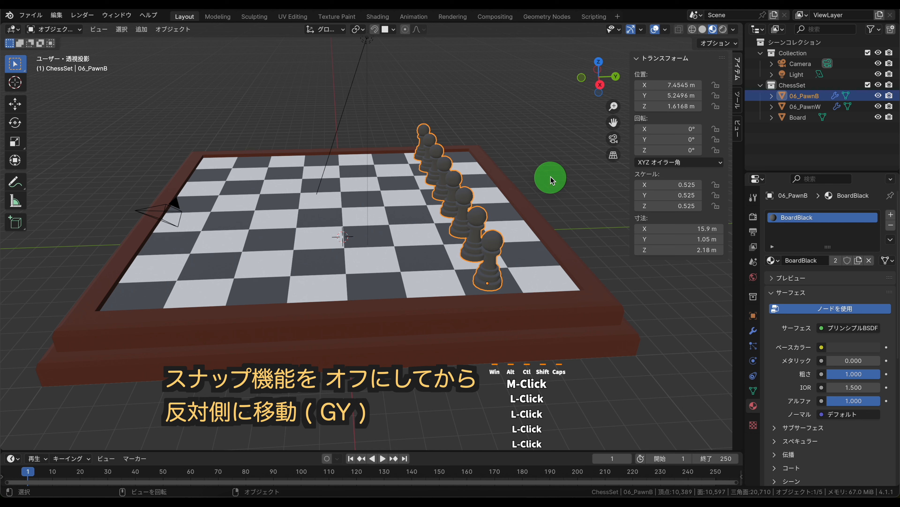
pyautogui.press('g')
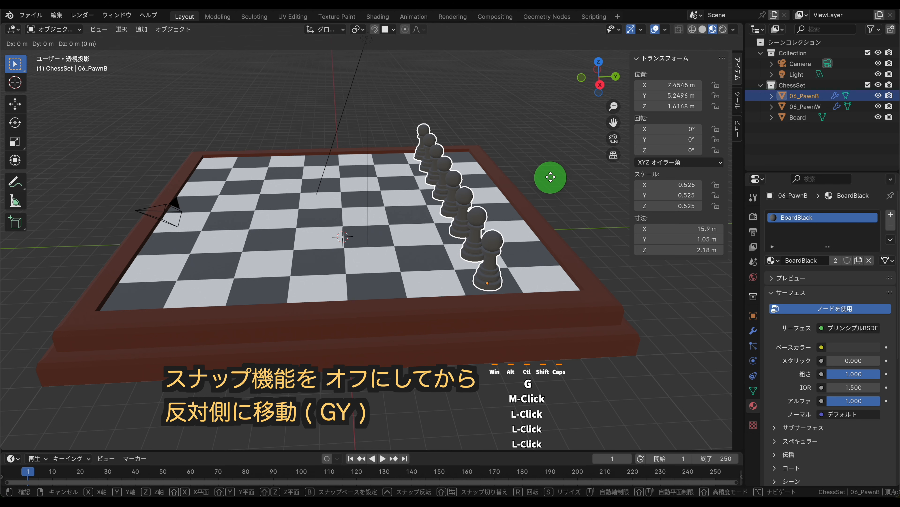
pyautogui.press('y')
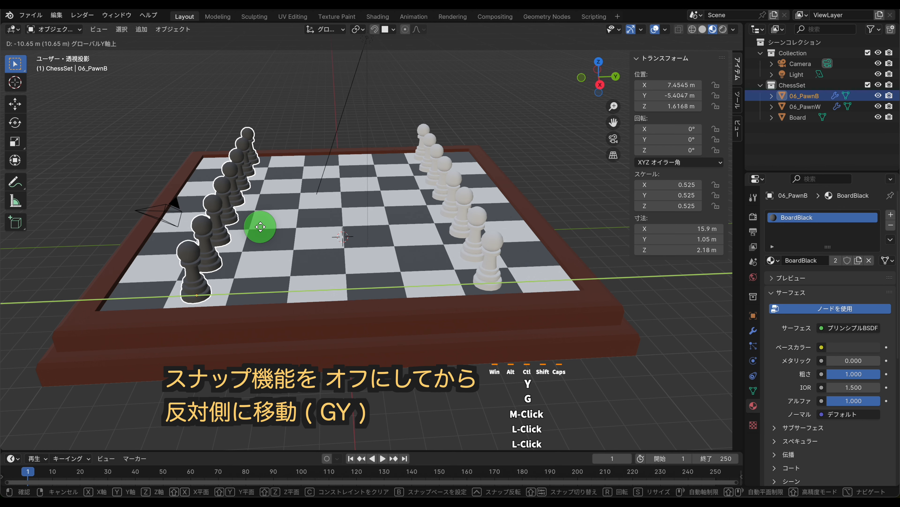
pyautogui.click(261, 227)
pyautogui.click(395, 103)
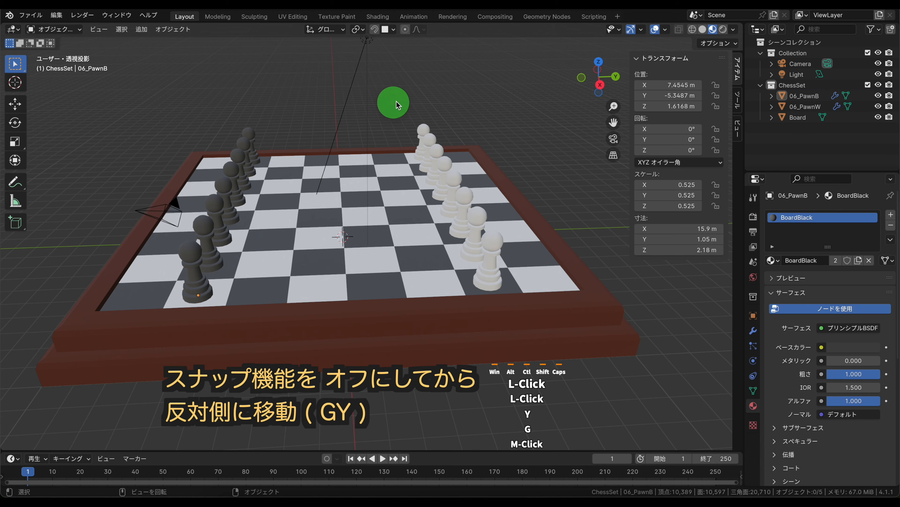
# Switch the 3D viewport to Rendered shading with both pawn rows in view.
pyautogui.moveTo(520, 67); pyautogui.dragTo(425, 69, button='middle')
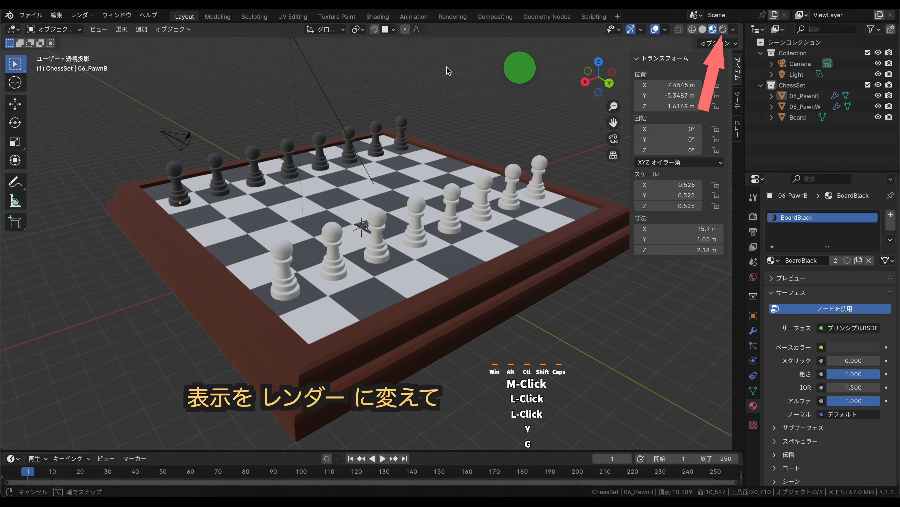
pyautogui.moveTo(518, 64); pyautogui.dragTo(497, 65, button='middle')
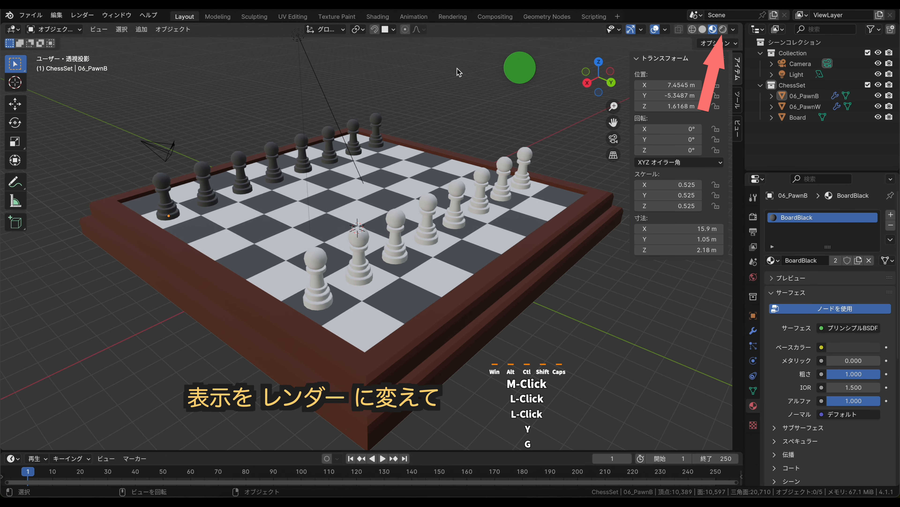
pyautogui.click(723, 29)
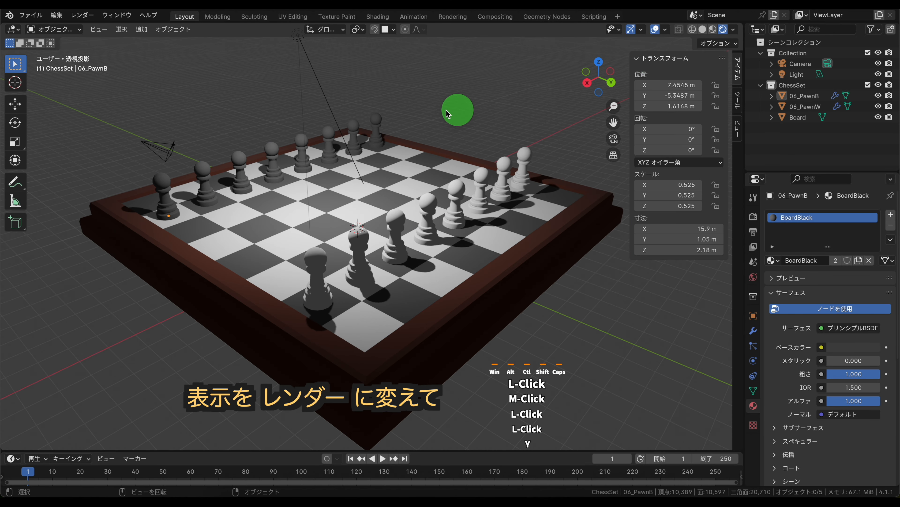
# Change the Light object to a Sun light and set its strength to 10.
pyautogui.moveTo(459, 113)
pyautogui.mouseDown(button='middle')
pyautogui.moveTo(412, 117)
pyautogui.moveTo(496, 147)
pyautogui.mouseUp(button='middle')
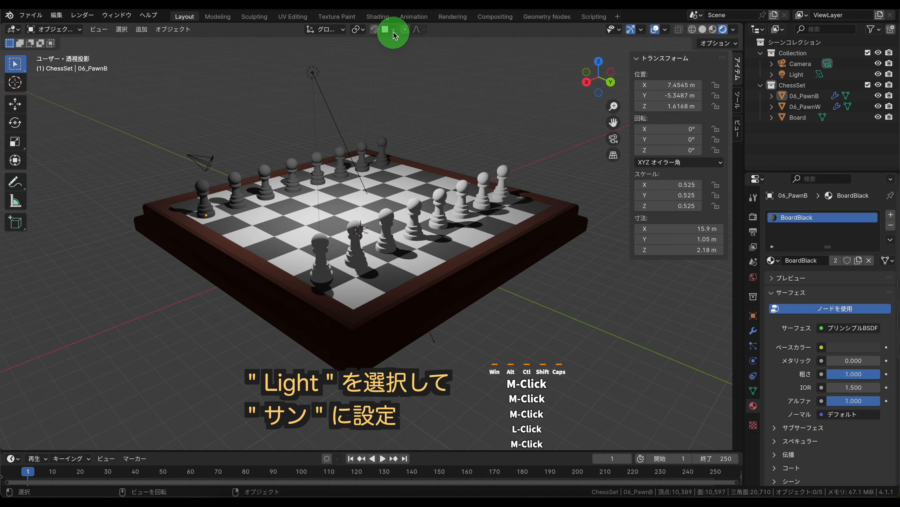
pyautogui.click(313, 74)
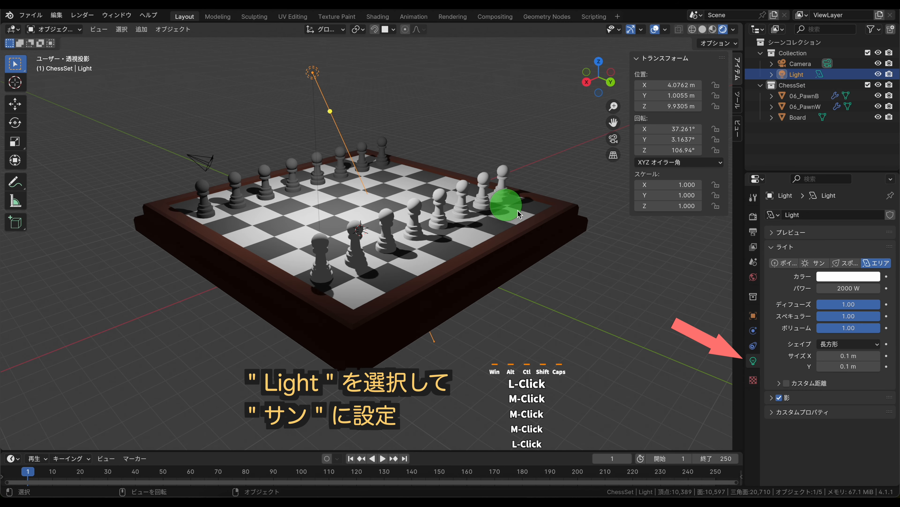
pyautogui.click(817, 263)
pyautogui.doubleClick(848, 288)
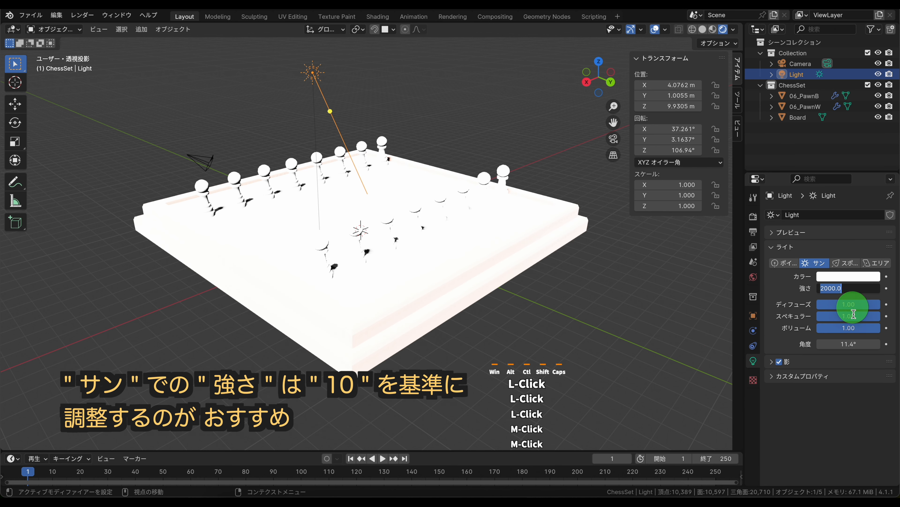
pyautogui.write('10')
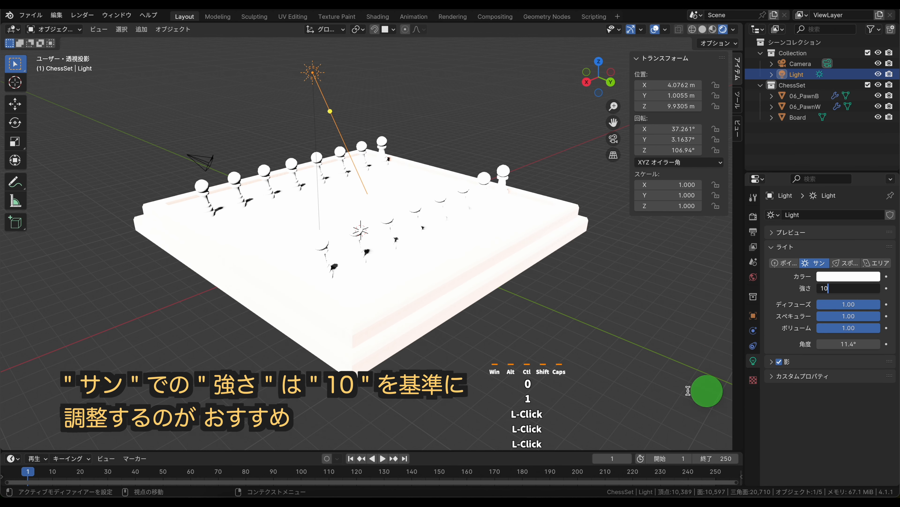
pyautogui.click(638, 355)
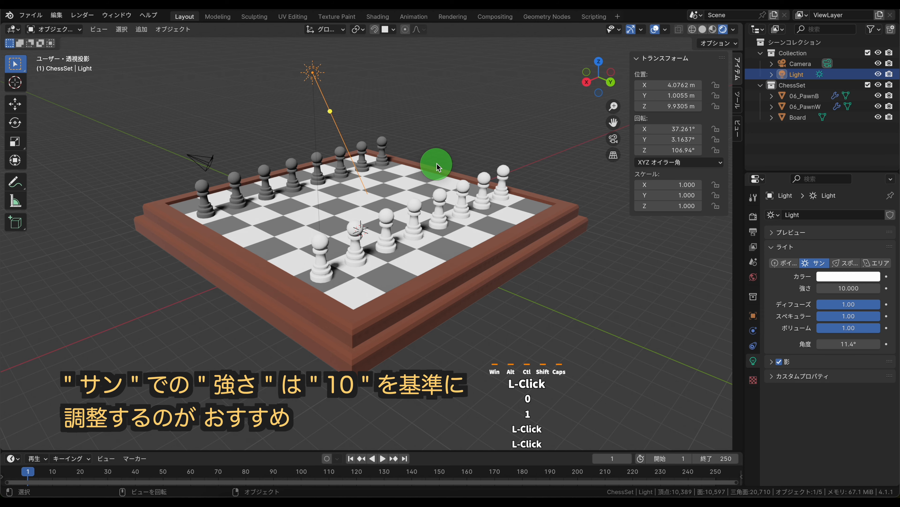
# In the Shading workspace with an enlarged node editor, make a single-user copy of 06_PawnB's BoardBlack material and name it PiecesBlack.
pyautogui.moveTo(437, 166); pyautogui.dragTo(468, 149, button='middle')
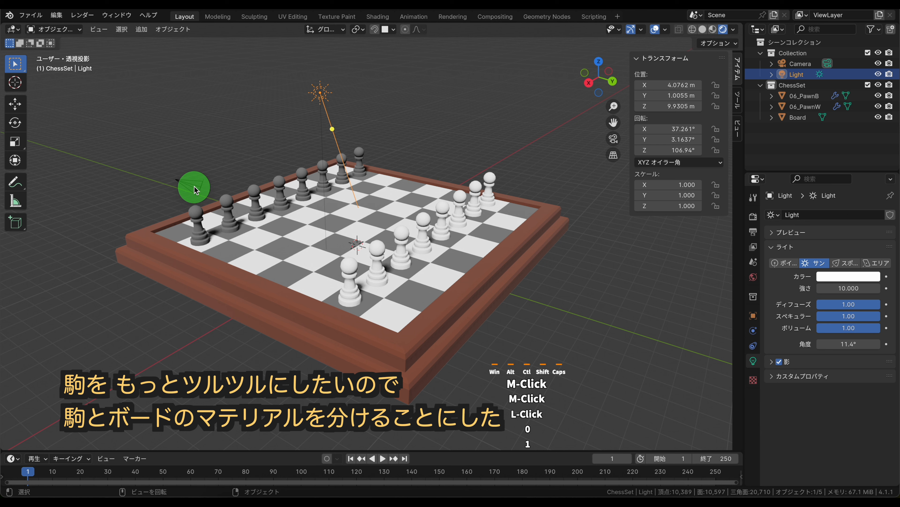
pyautogui.click(228, 203)
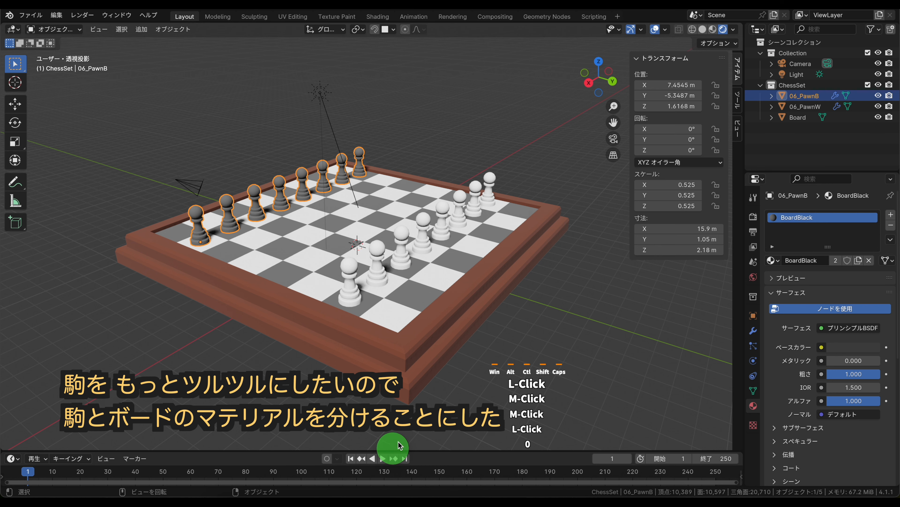
pyautogui.click(378, 18)
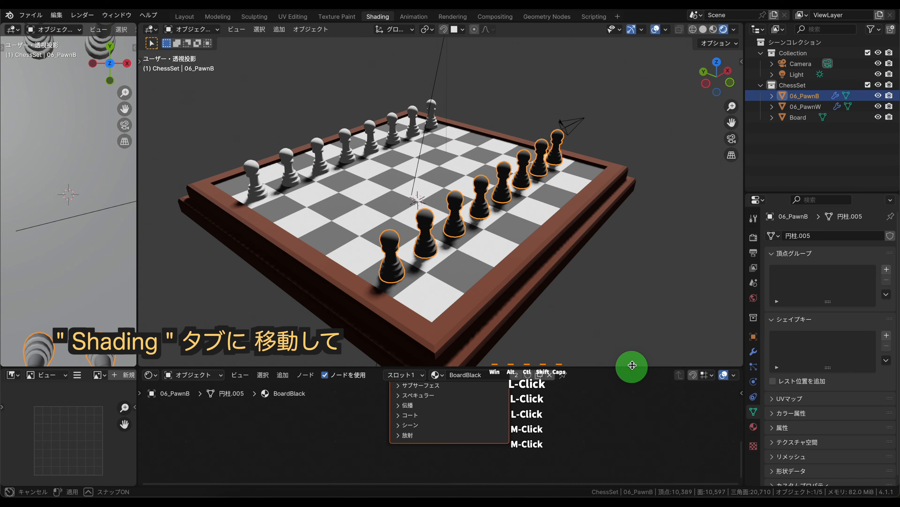
pyautogui.moveTo(633, 367); pyautogui.dragTo(655, 201)
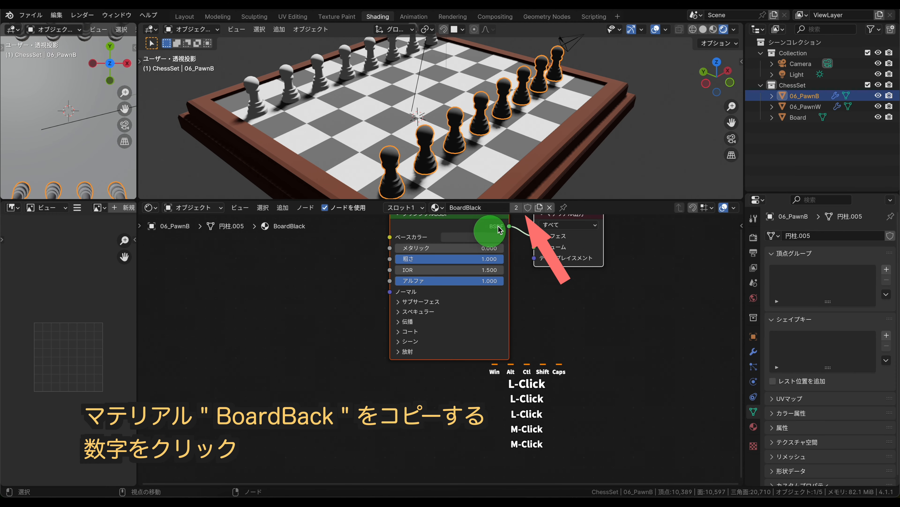
pyautogui.click(517, 210)
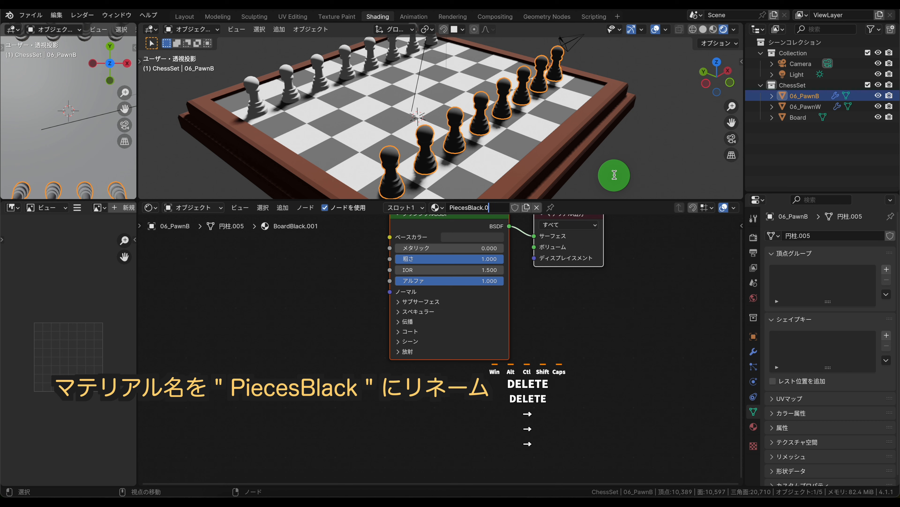
pyautogui.press('Return')
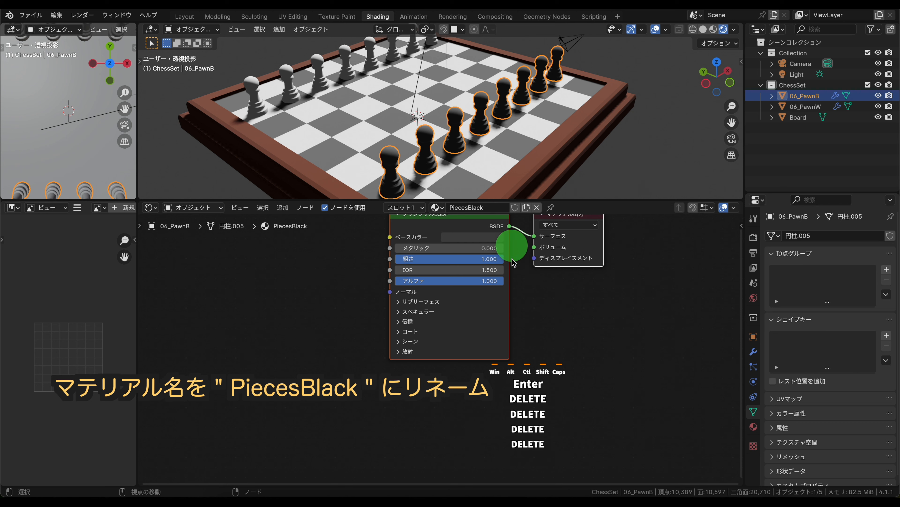
# Lower the roughness of the PiecesBlack material to 0.2 in its Principled BSDF node.
pyautogui.moveTo(603, 326); pyautogui.dragTo(610, 342, button='middle')
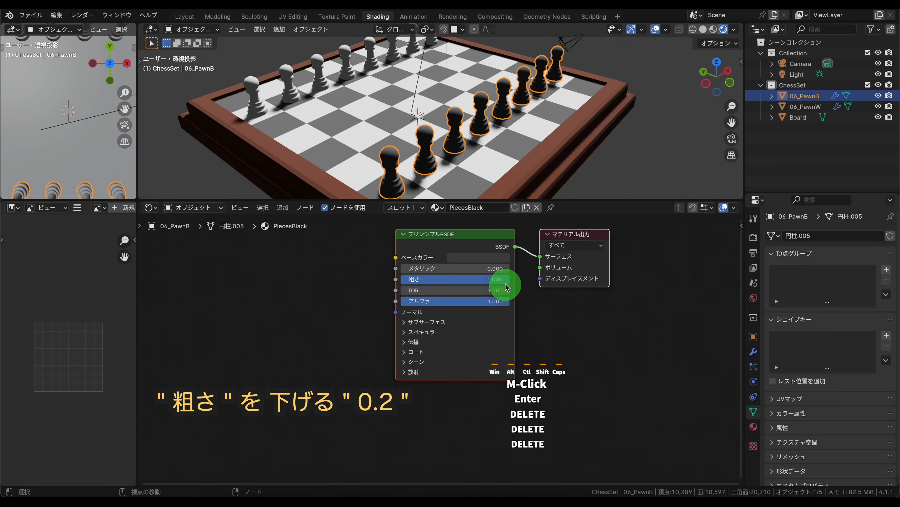
pyautogui.moveTo(500, 279)
pyautogui.mouseDown()
pyautogui.moveTo(420, 282)
pyautogui.moveTo(441, 278)
pyautogui.mouseUp()
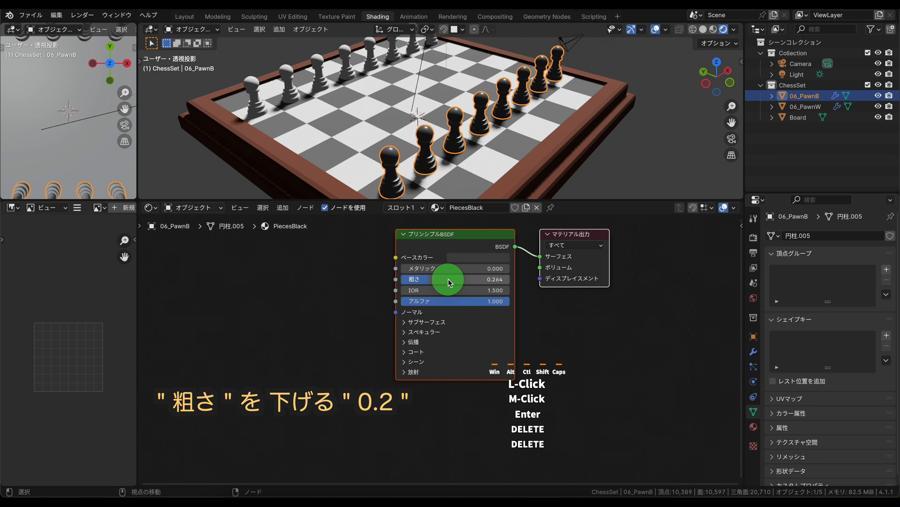
pyautogui.click(448, 282)
pyautogui.write('.2')
pyautogui.press('Return')
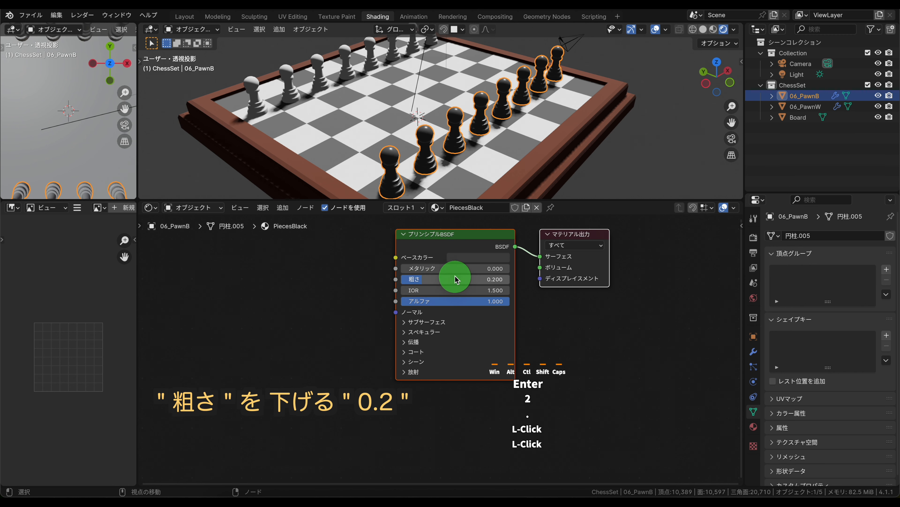
# Make a single-user copy of 06_PawnW's BoardWhite material named PiecesWhite and set its roughness to 0.2.
pyautogui.click(289, 76)
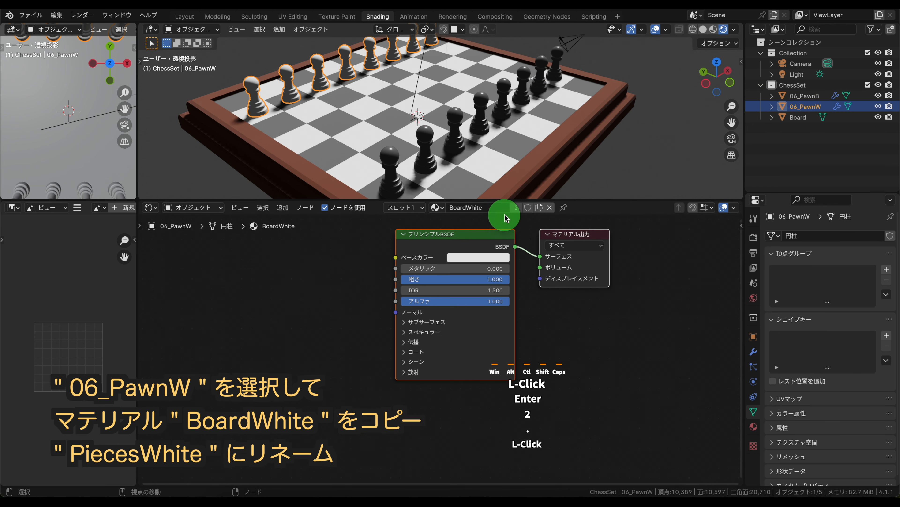
pyautogui.click(515, 208)
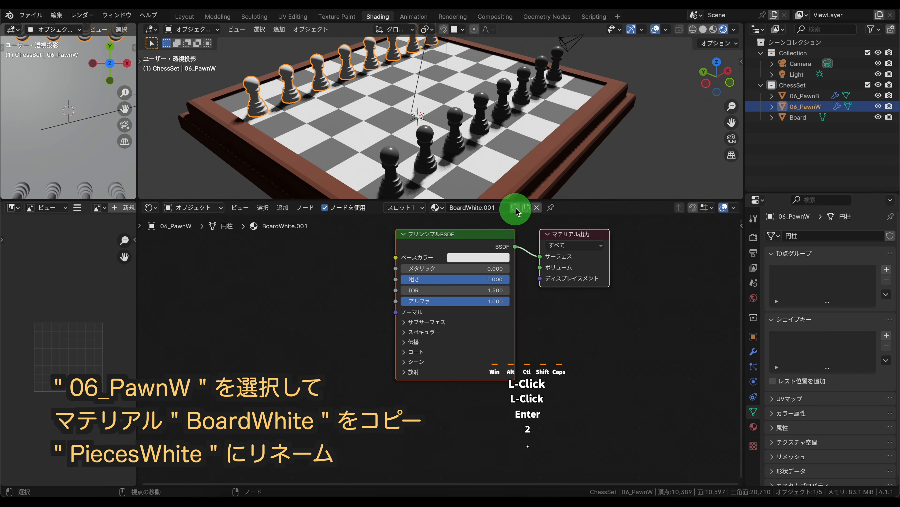
pyautogui.doubleClick(501, 209)
pyautogui.press('BackSpace')
pyautogui.press('BackSpace')
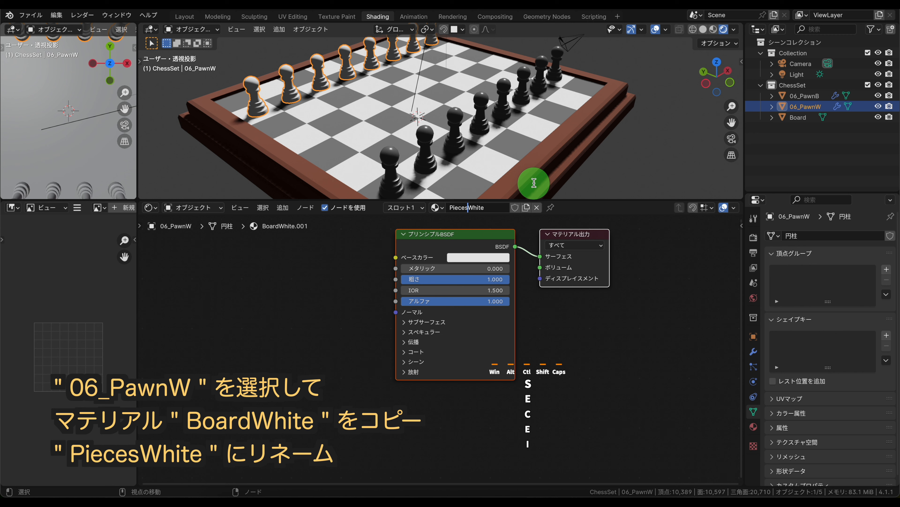
pyautogui.write('Pieces')
pyautogui.press('Return')
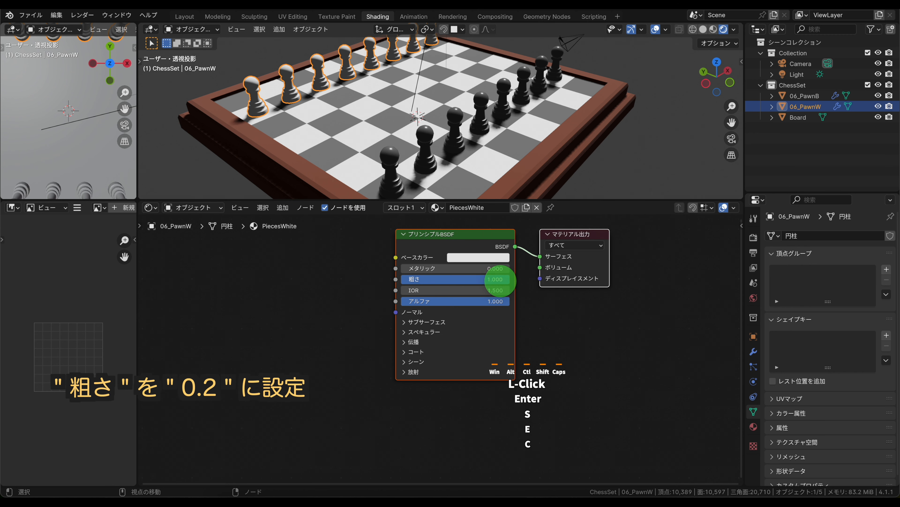
pyautogui.click(500, 279)
pyautogui.press('Return')
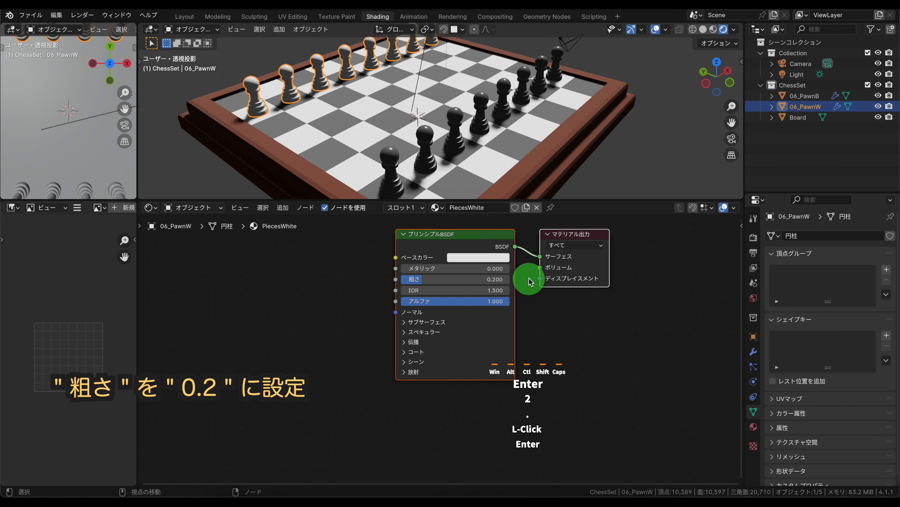
# Return to the Layout workspace and check both pawn rows in Material Preview and Rendered shading, ending in Rendered.
pyautogui.click(184, 16)
pyautogui.click(452, 157)
pyautogui.moveTo(398, 177)
pyautogui.mouseDown(button='middle')
pyautogui.moveTo(412, 170)
pyautogui.moveTo(334, 172)
pyautogui.mouseUp(button='middle')
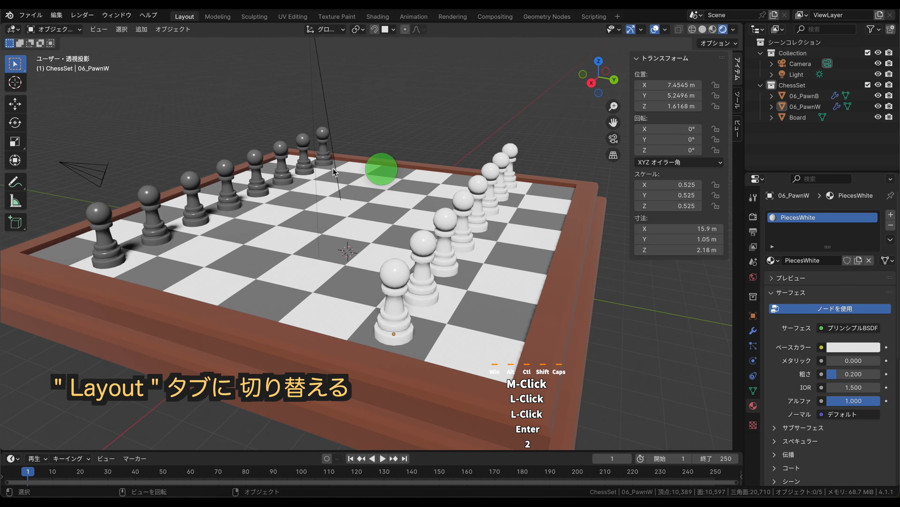
pyautogui.click(227, 169)
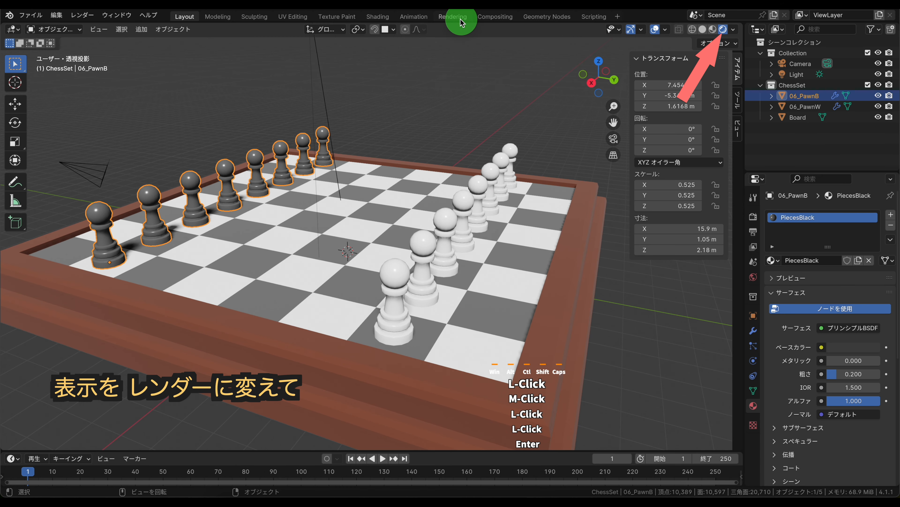
pyautogui.click(410, 115)
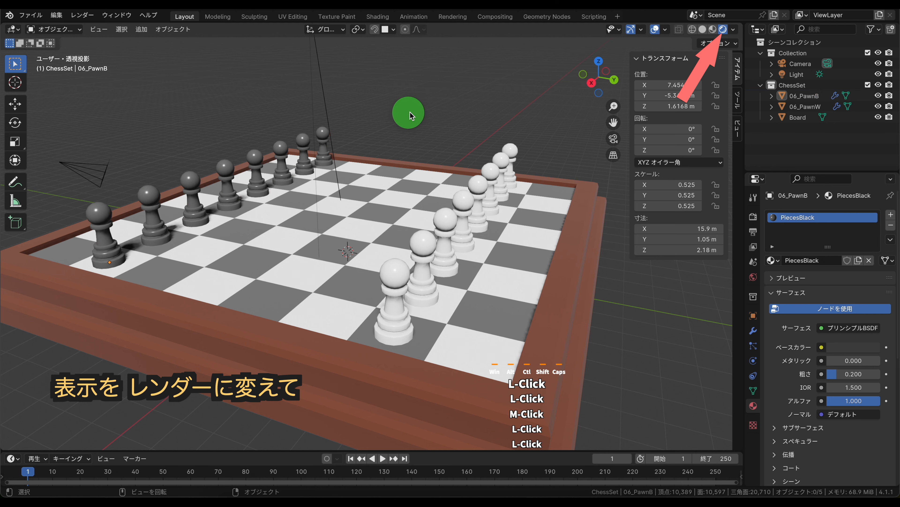
pyautogui.moveTo(477, 94); pyautogui.dragTo(468, 108, button='middle')
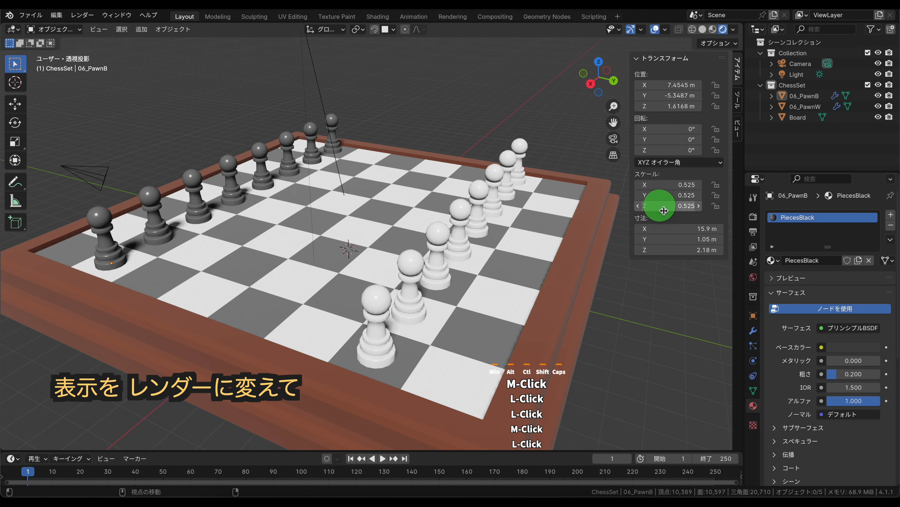
pyautogui.click(720, 30)
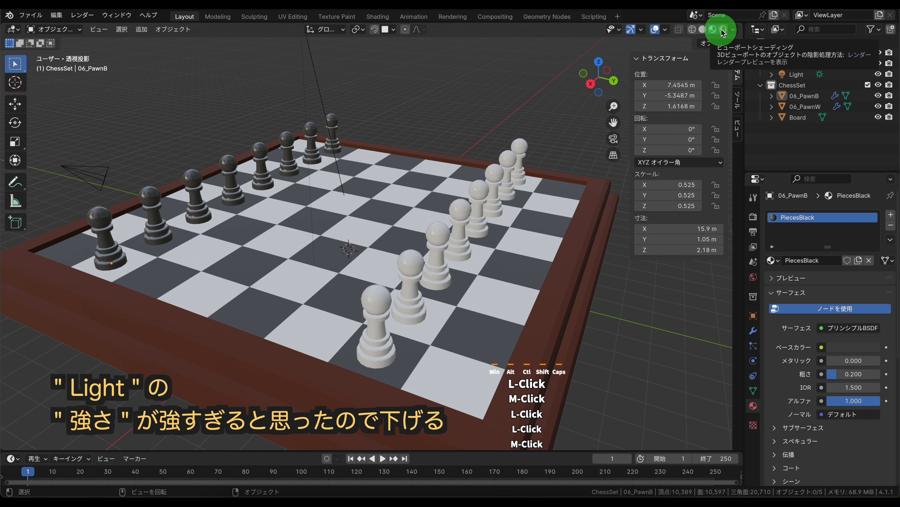
pyautogui.click(722, 31)
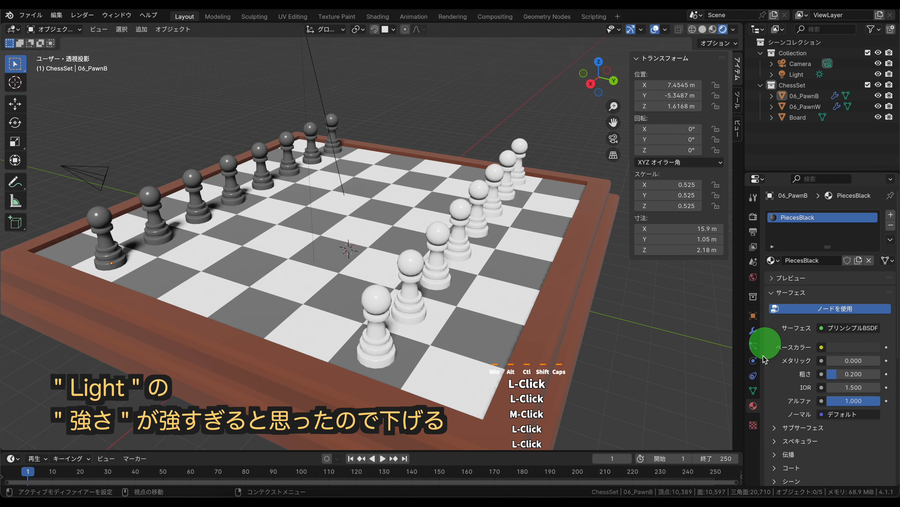
# Lower the Light object's sun strength, trying 5 and 2 before settling on 3.
pyautogui.click(796, 74)
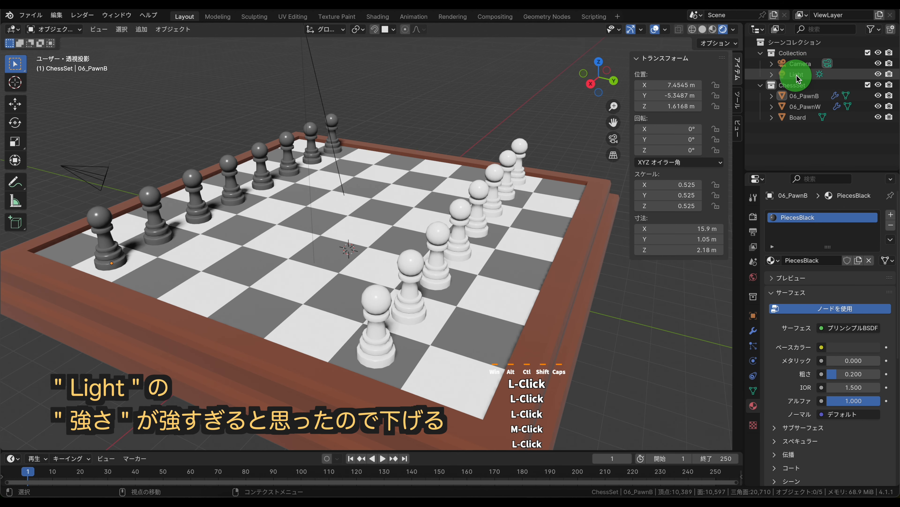
pyautogui.click(842, 288)
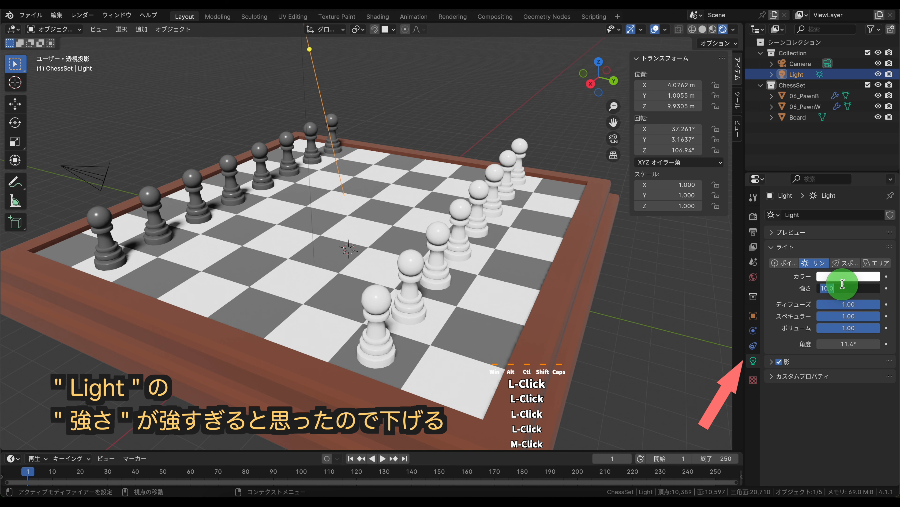
pyautogui.write('5')
pyautogui.click(665, 301)
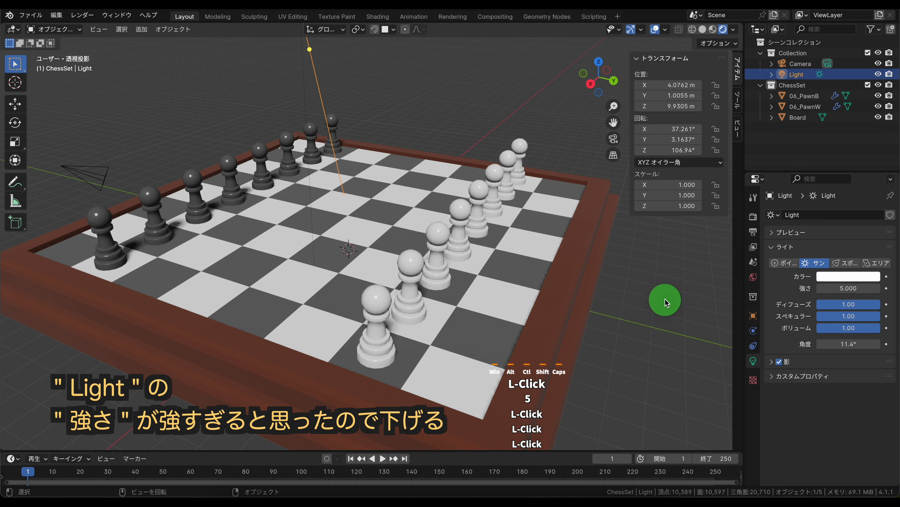
pyautogui.click(845, 288)
pyautogui.write('2')
pyautogui.click(680, 299)
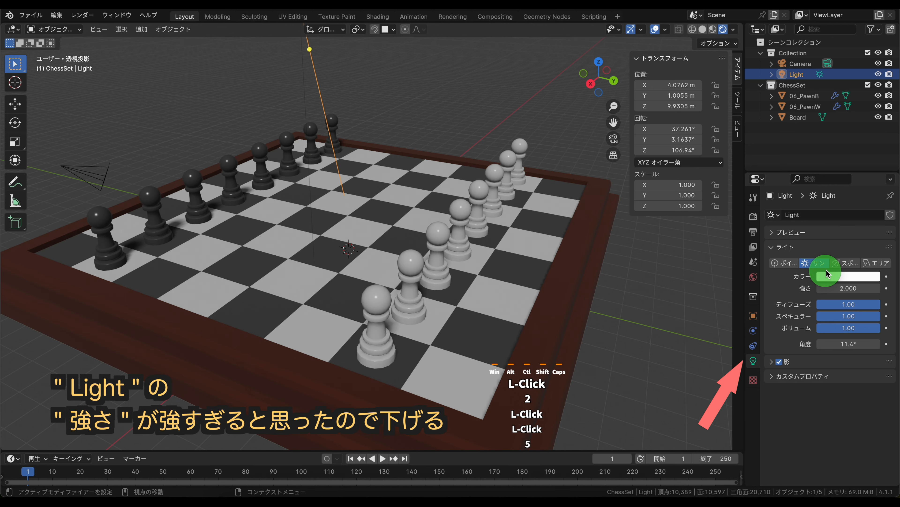
pyautogui.click(846, 288)
pyautogui.write('3')
pyautogui.click(678, 305)
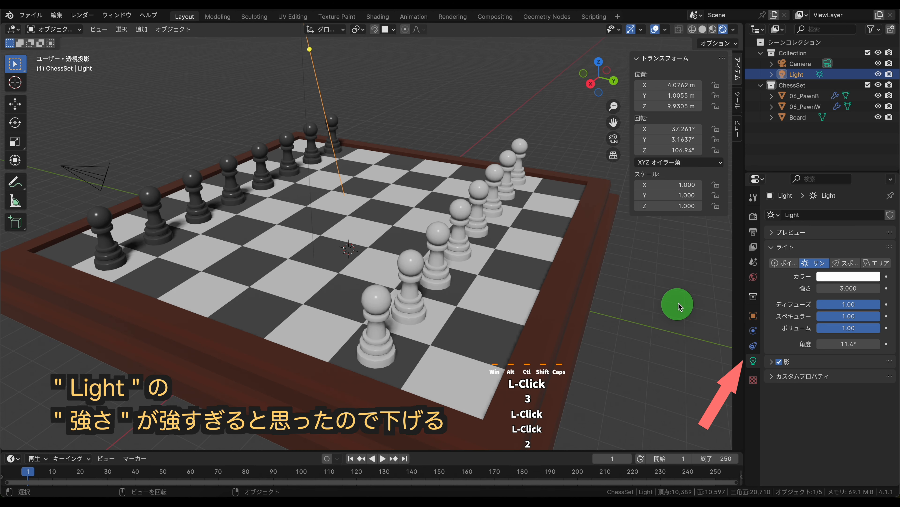
# Frame the whole chessboard at an angle and align the Camera object to the current view.
pyautogui.moveTo(636, 296); pyautogui.dragTo(639, 293, button='middle')
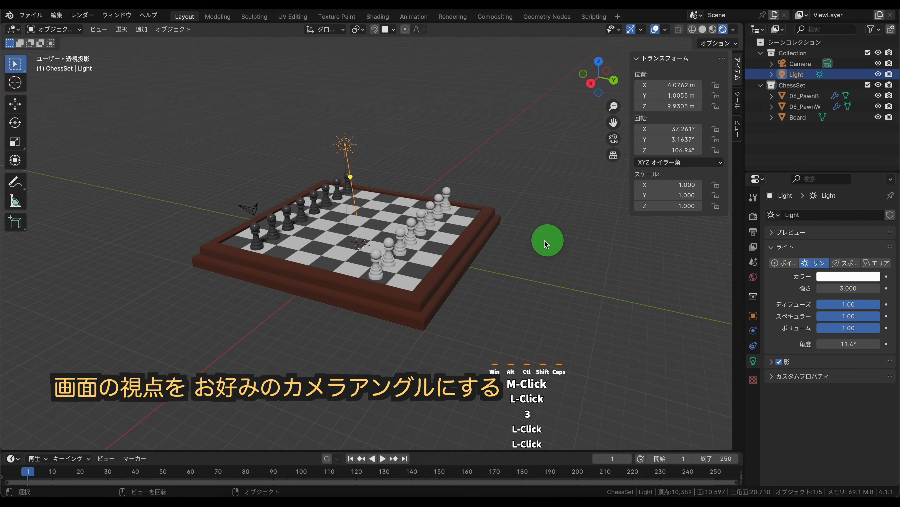
pyautogui.keyDown('shift'); pyautogui.moveTo(519, 252); pyautogui.dragTo(534, 261, button='middle'); pyautogui.keyUp('shift')
pyautogui.scroll(-1, 536, 264)
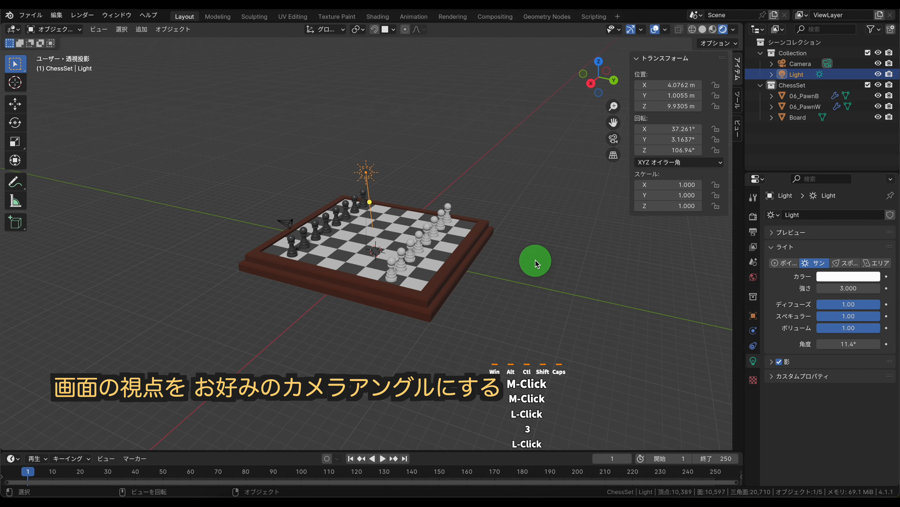
pyautogui.scroll(1, 536, 263)
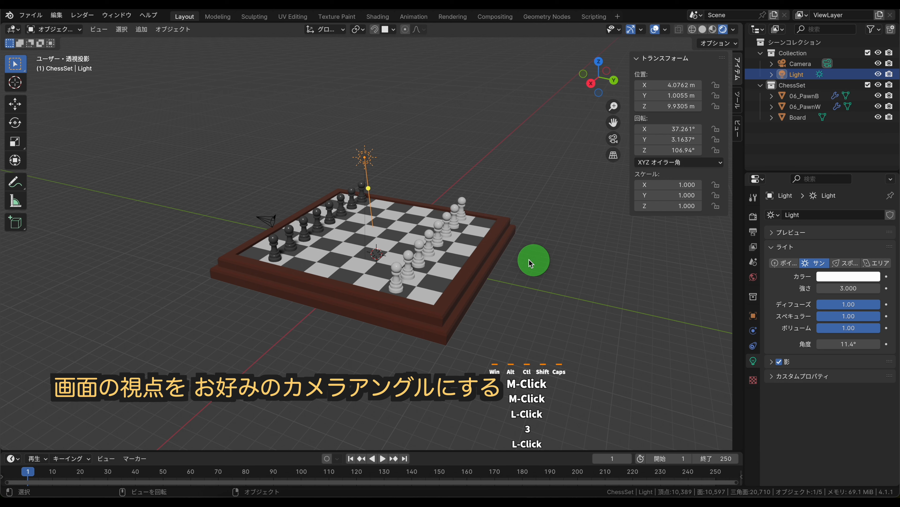
pyautogui.click(794, 65)
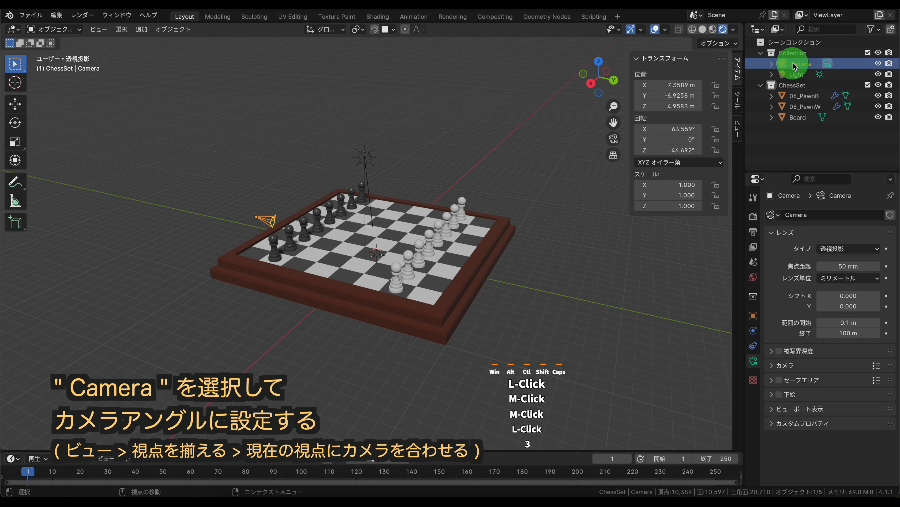
pyautogui.click(105, 31)
pyautogui.moveTo(159, 194)
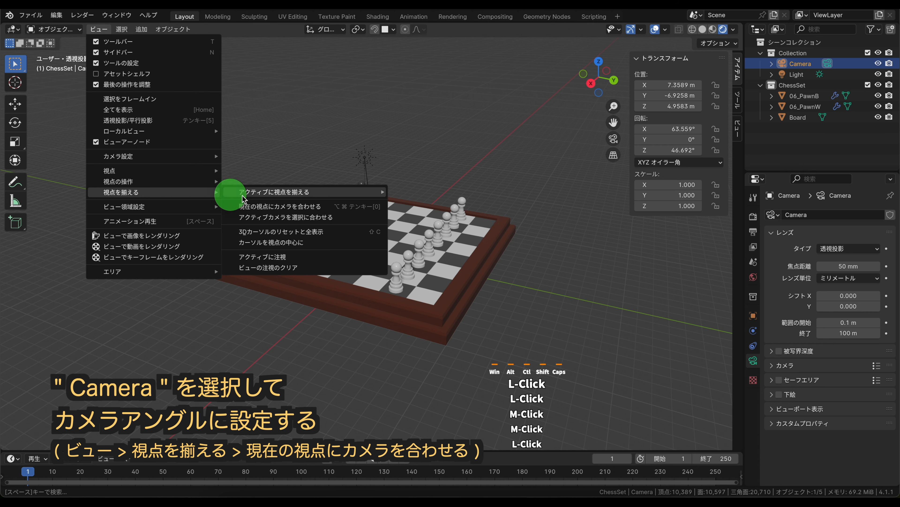
pyautogui.click(296, 208)
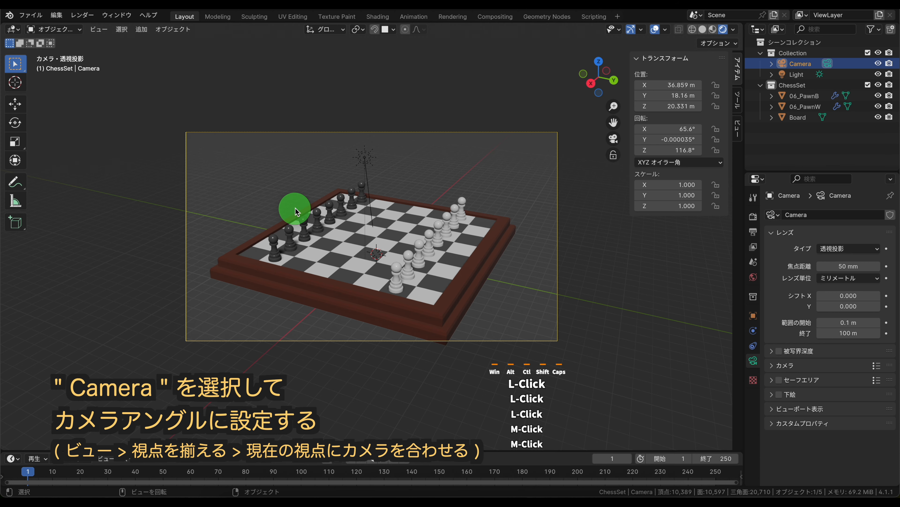
pyautogui.click(296, 208)
# Adjust the viewing angle of the board slightly and realign the Camera object to that view.
pyautogui.moveTo(318, 195); pyautogui.dragTo(363, 194, button='middle')
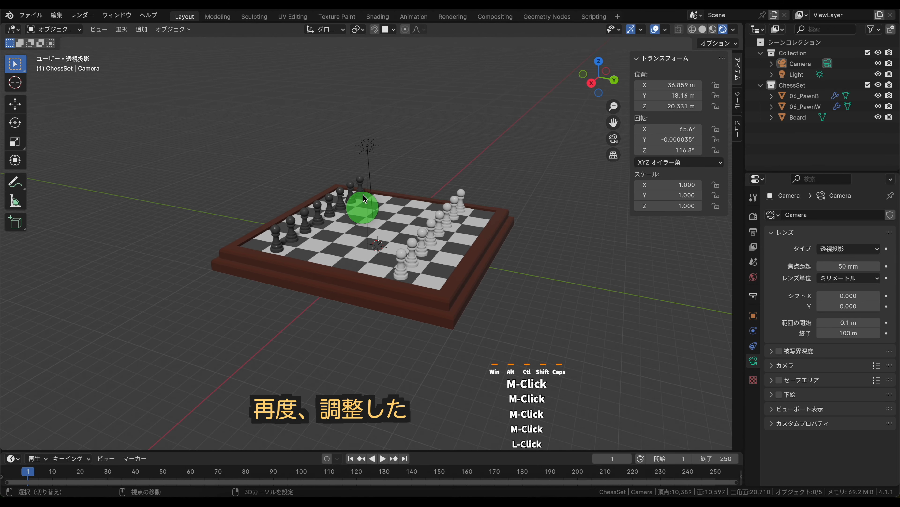
pyautogui.click(791, 63)
pyautogui.click(98, 29)
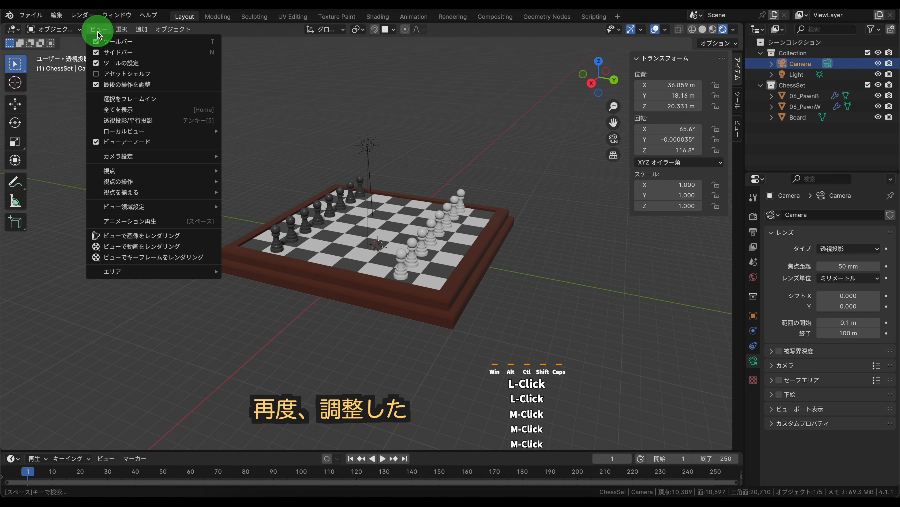
pyautogui.moveTo(163, 193)
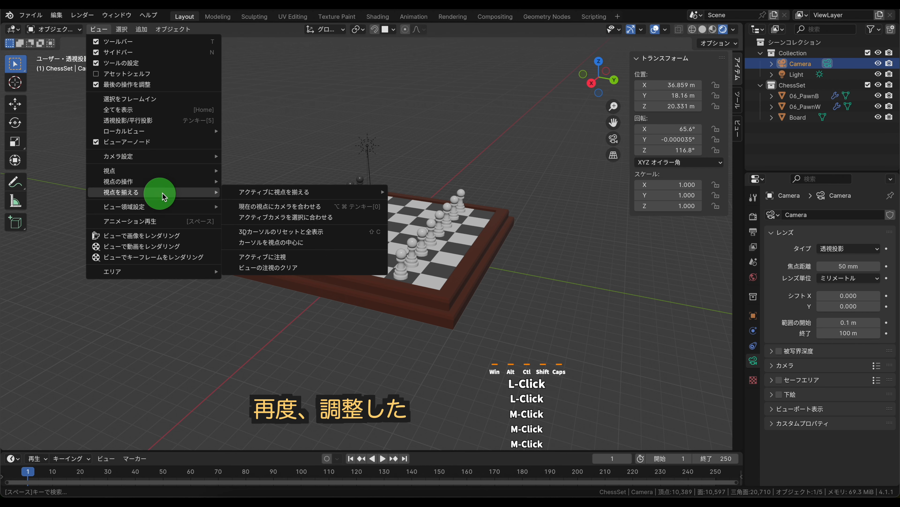
pyautogui.click(283, 207)
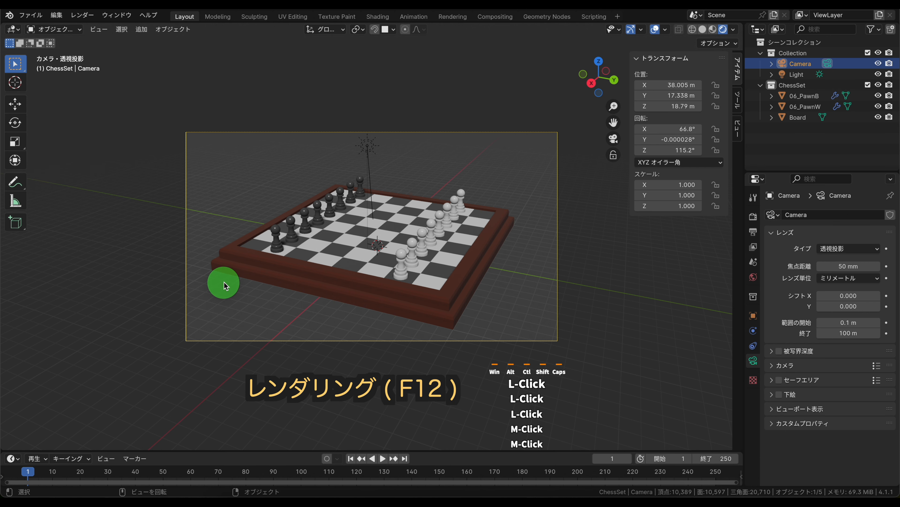
# Render a still image from the camera with EEVEE, then close the render window.
pyautogui.press('F12')
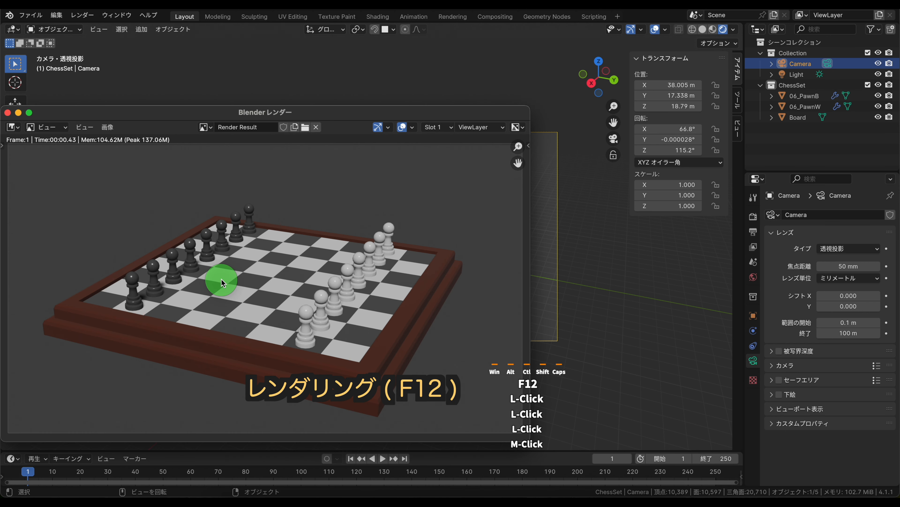
pyautogui.moveTo(223, 103); pyautogui.dragTo(302, 72)
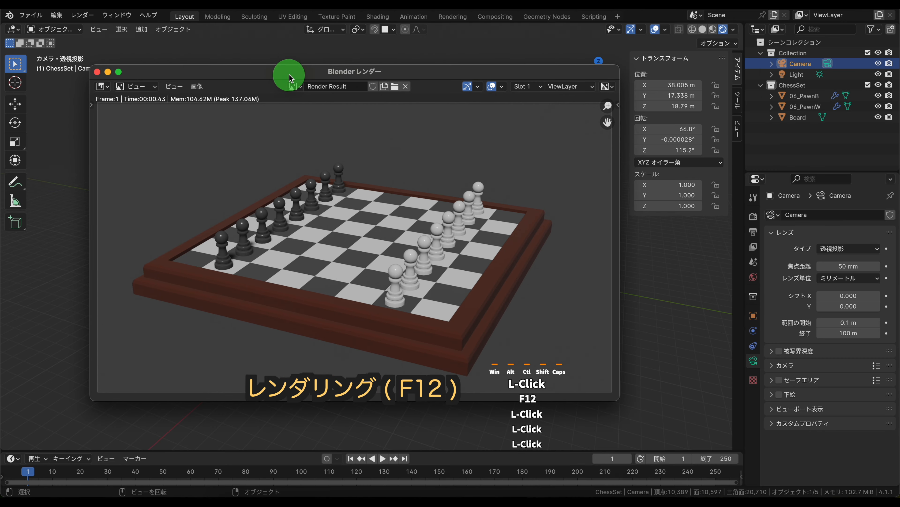
pyautogui.click(101, 77)
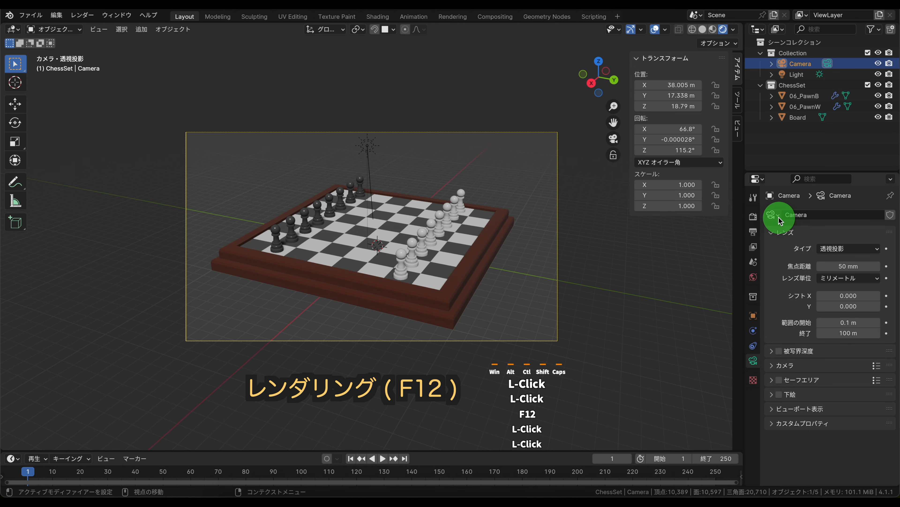
# Change the render engine to Cycles and render the camera view again.
pyautogui.click(754, 216)
pyautogui.click(851, 215)
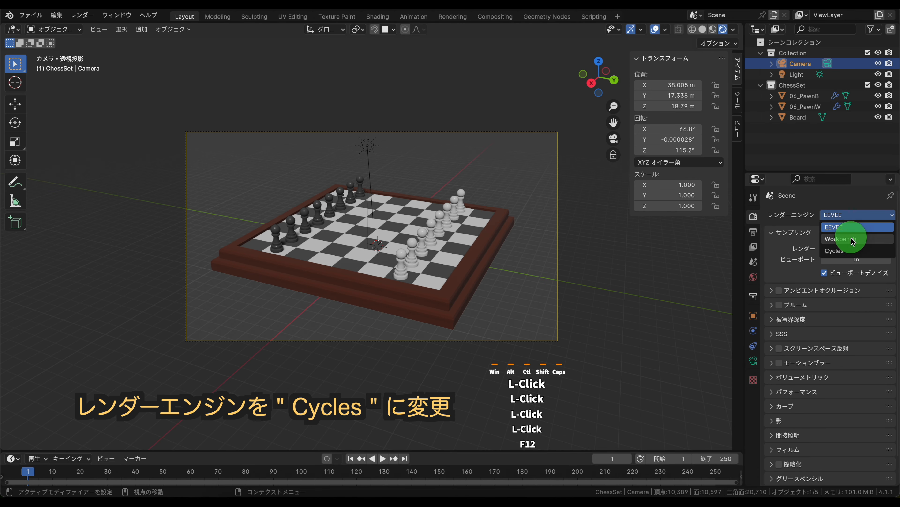
pyautogui.click(842, 250)
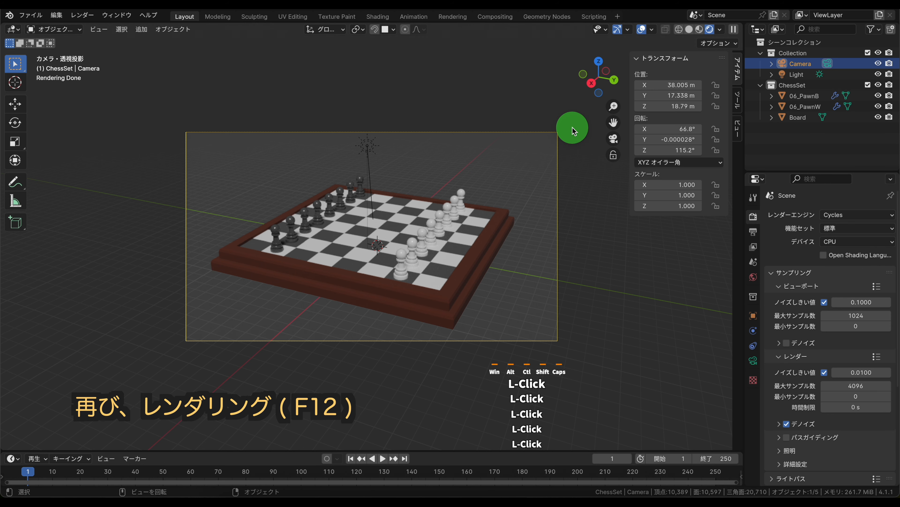
pyautogui.press('F12')
pyautogui.moveTo(478, 24); pyautogui.dragTo(287, 43)
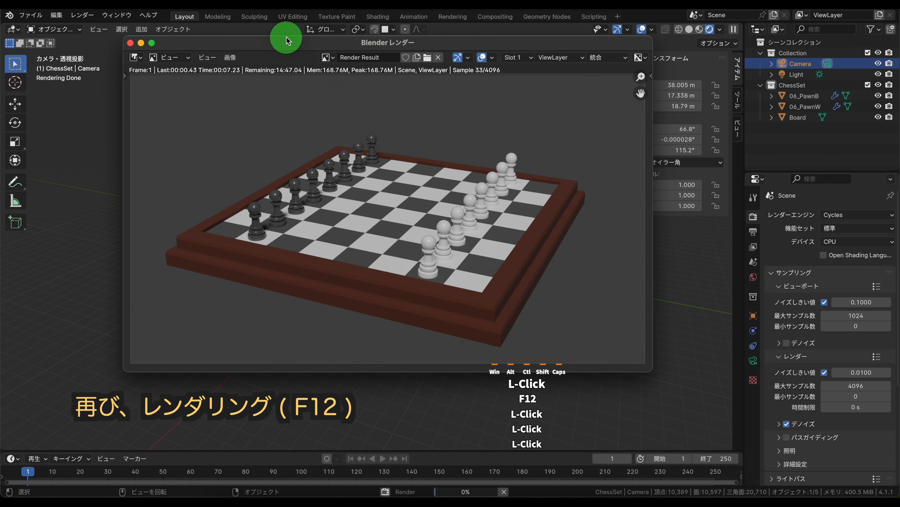